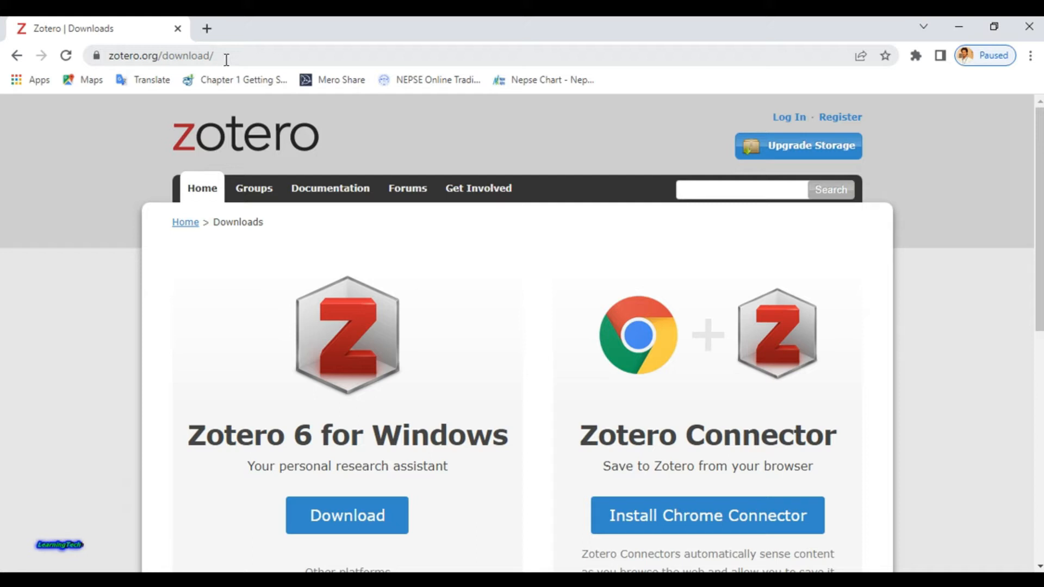
Step: Download the Zotero 6 for Windows installer from the Zotero downloads page
{"action": "key", "text": "F7"}
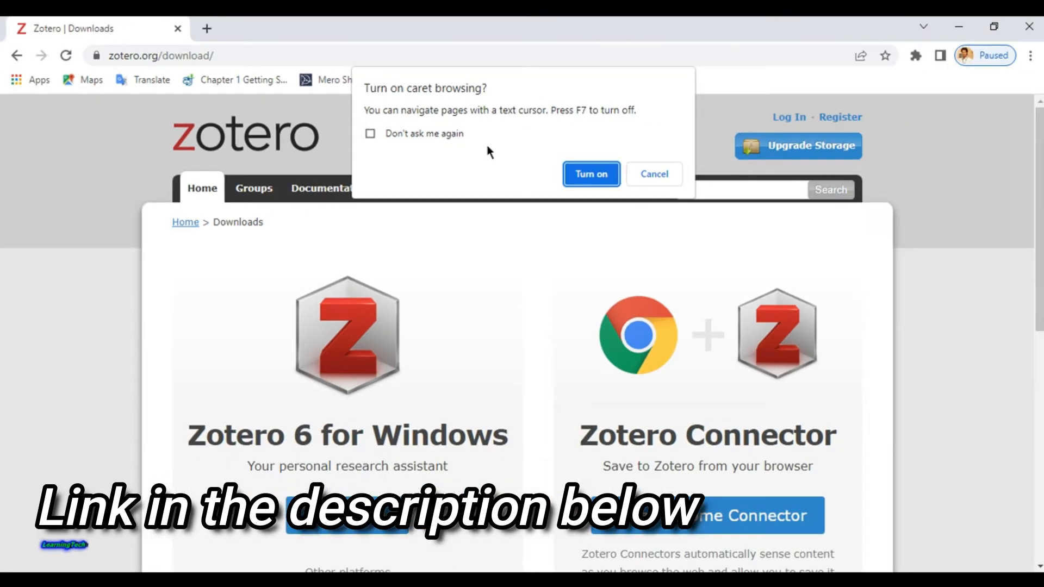
{"action": "left_click", "coordinate": [676, 174]}
{"action": "scroll", "coordinate": [486, 266], "scroll_direction": "down", "scroll_amount": 3}
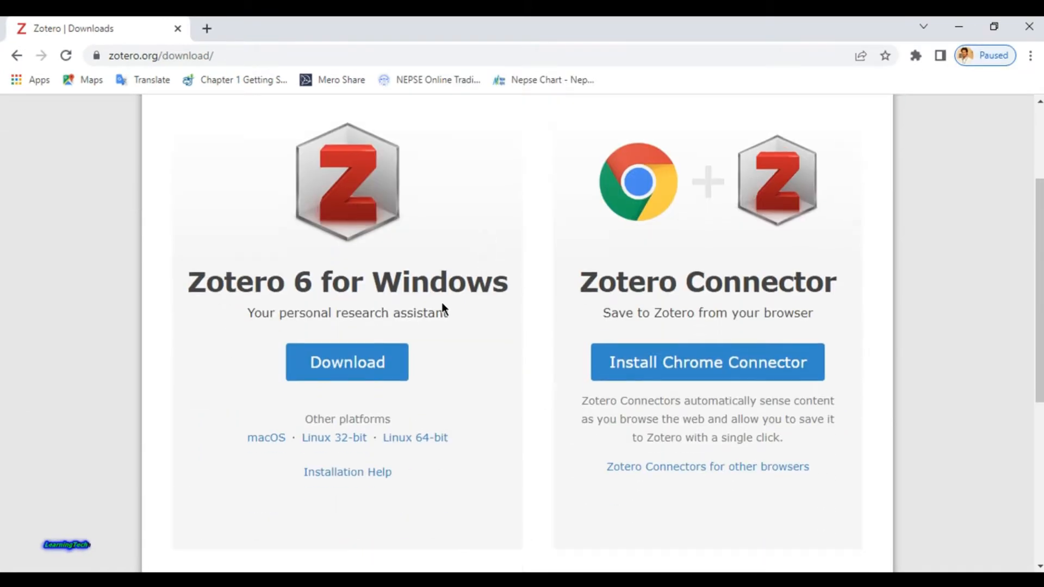
{"action": "scroll", "coordinate": [398, 316], "scroll_direction": "up", "scroll_amount": 3}
{"action": "scroll", "coordinate": [422, 318], "scroll_direction": "down", "scroll_amount": 3}
{"action": "scroll", "coordinate": [416, 389], "scroll_direction": "up", "scroll_amount": 3}
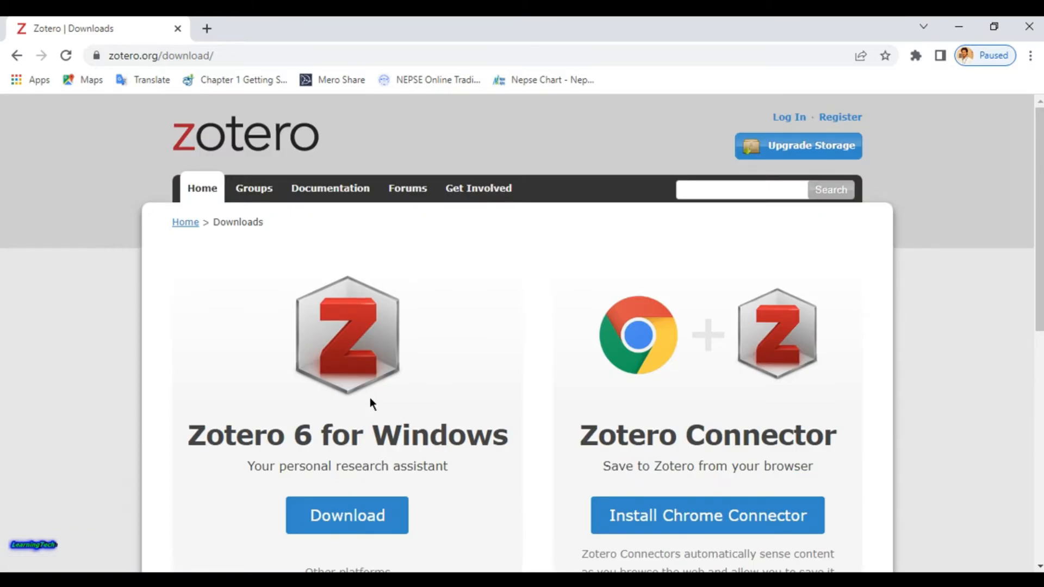
{"action": "scroll", "coordinate": [516, 340], "scroll_direction": "down", "scroll_amount": 3}
{"action": "left_click", "coordinate": [369, 363]}
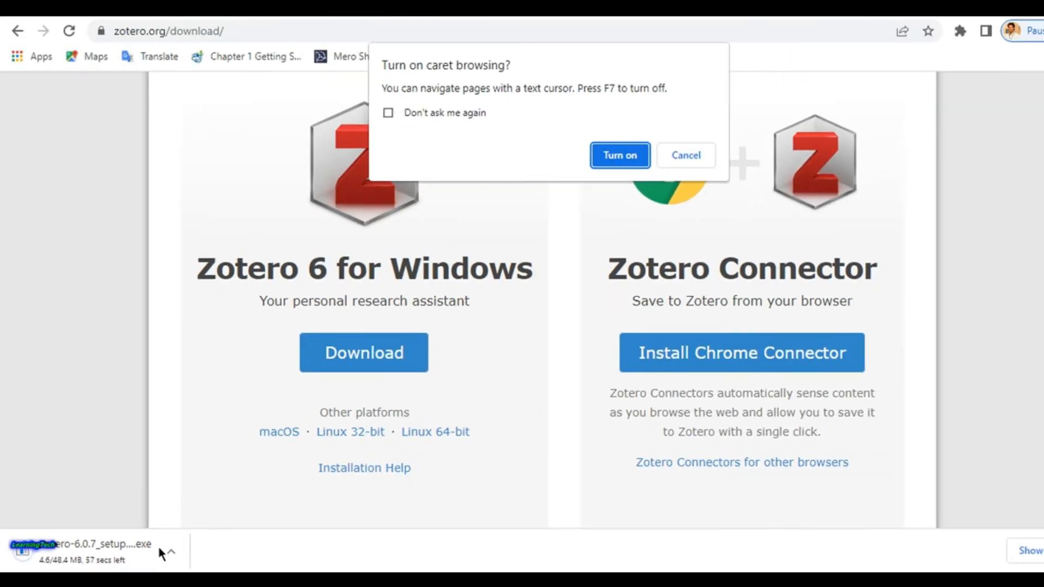
{"action": "left_click", "coordinate": [686, 155]}
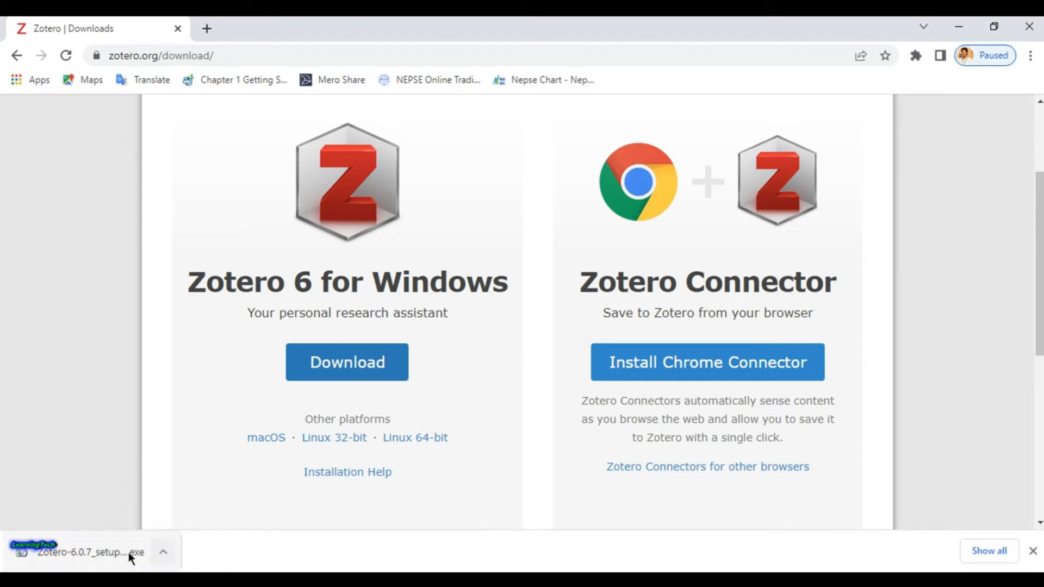
Step: Locate the downloaded Zotero-6.0.7 setup file in its folder, run it and minimize the folder window
{"action": "right_click", "coordinate": [79, 551]}
{"action": "left_click", "coordinate": [162, 514]}
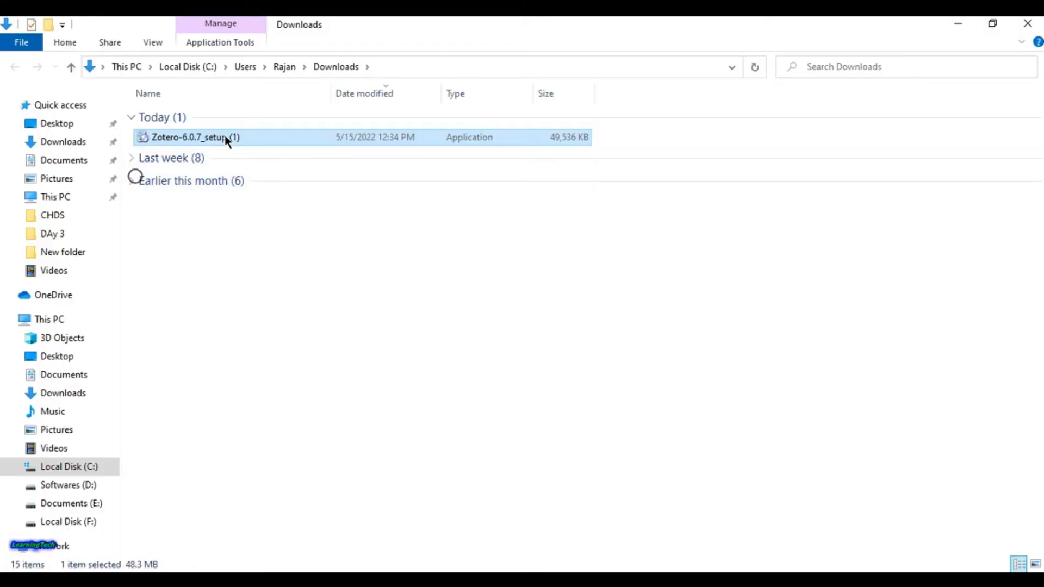
{"action": "double_click", "coordinate": [225, 137]}
{"action": "left_click", "coordinate": [961, 28]}
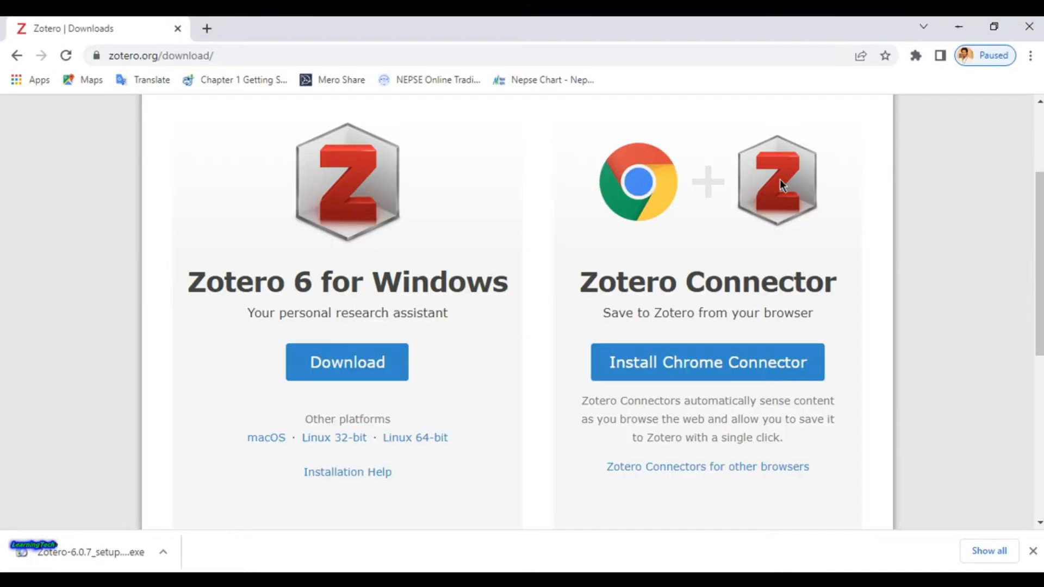
{"action": "left_click", "coordinate": [956, 26]}
{"action": "right_click", "coordinate": [528, 240]}
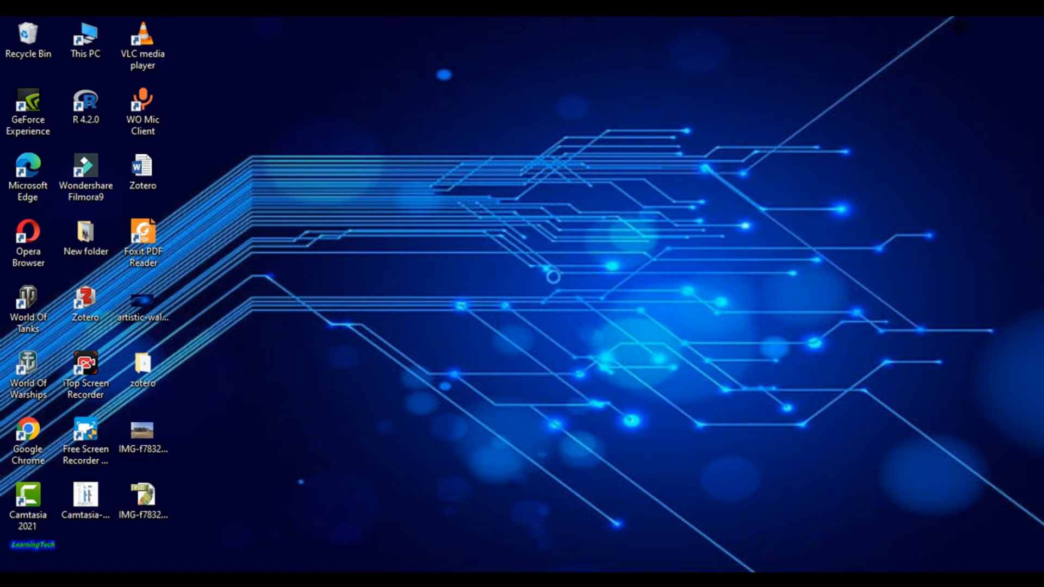
{"action": "left_click", "coordinate": [561, 283]}
{"action": "right_click", "coordinate": [474, 205]}
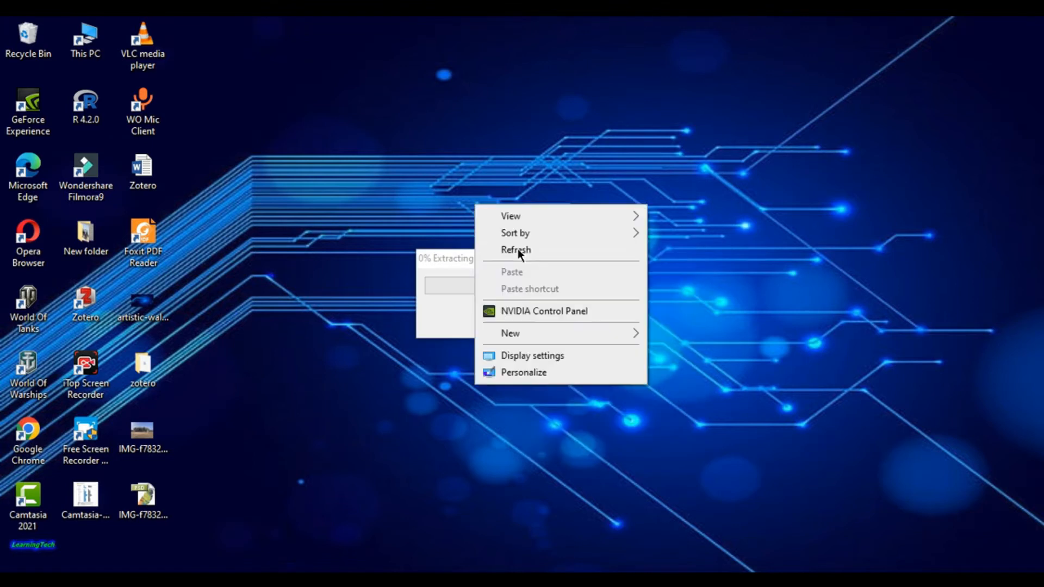
{"action": "left_click", "coordinate": [532, 249]}
{"action": "key", "text": "alt+Tab"}
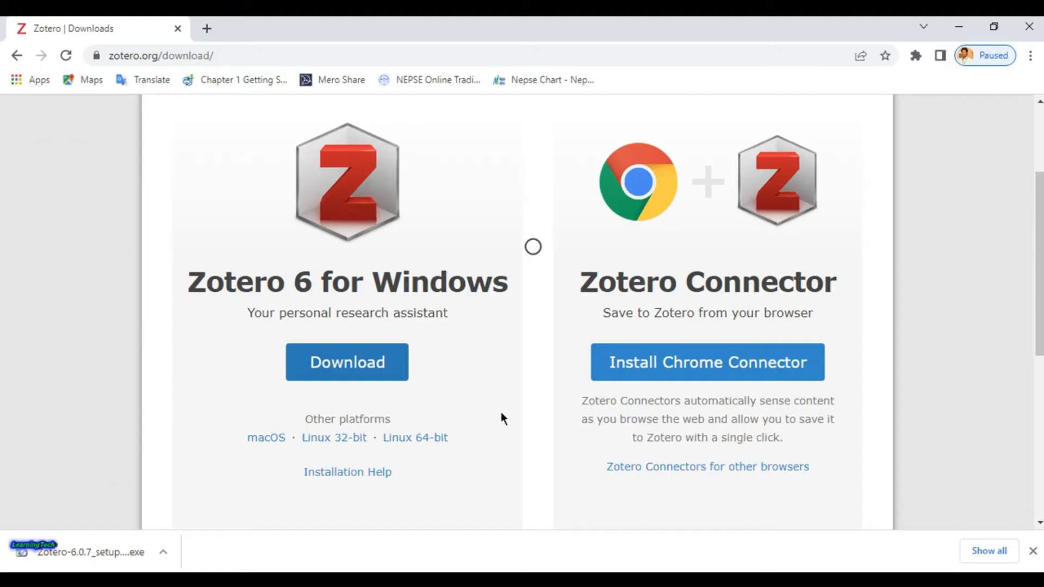
{"action": "key", "text": "alt+Tab"}
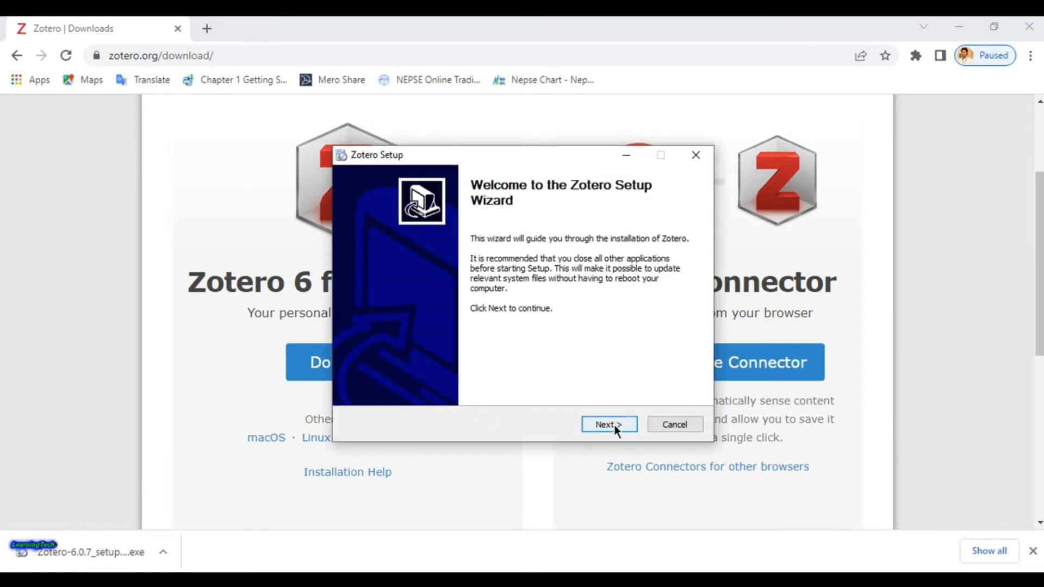
Step: Go through the Zotero Setup wizard with the Standard setup type up to the summary, and quit the installer
{"action": "left_click", "coordinate": [616, 424]}
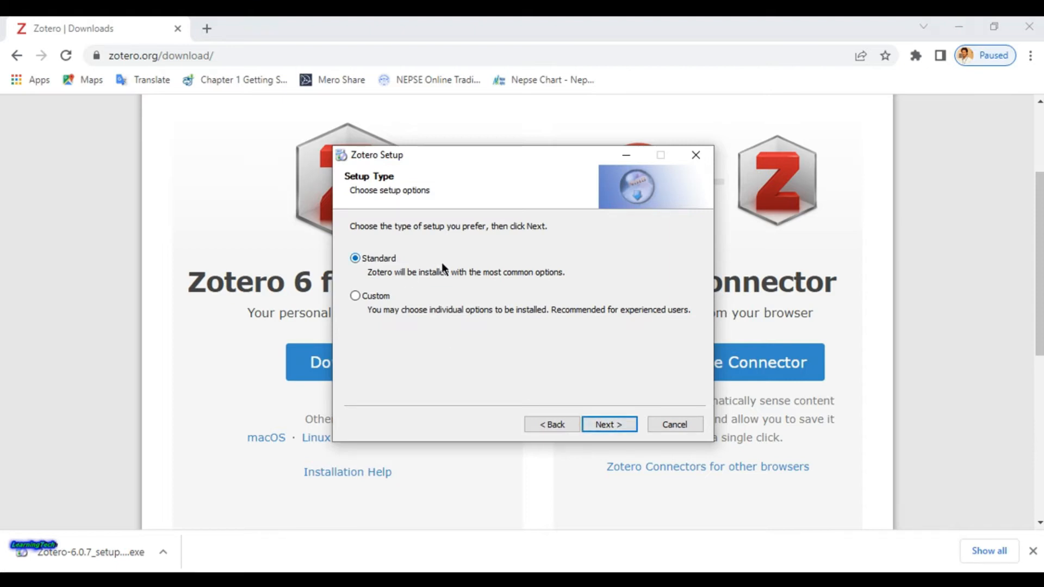
{"action": "left_click", "coordinate": [619, 424]}
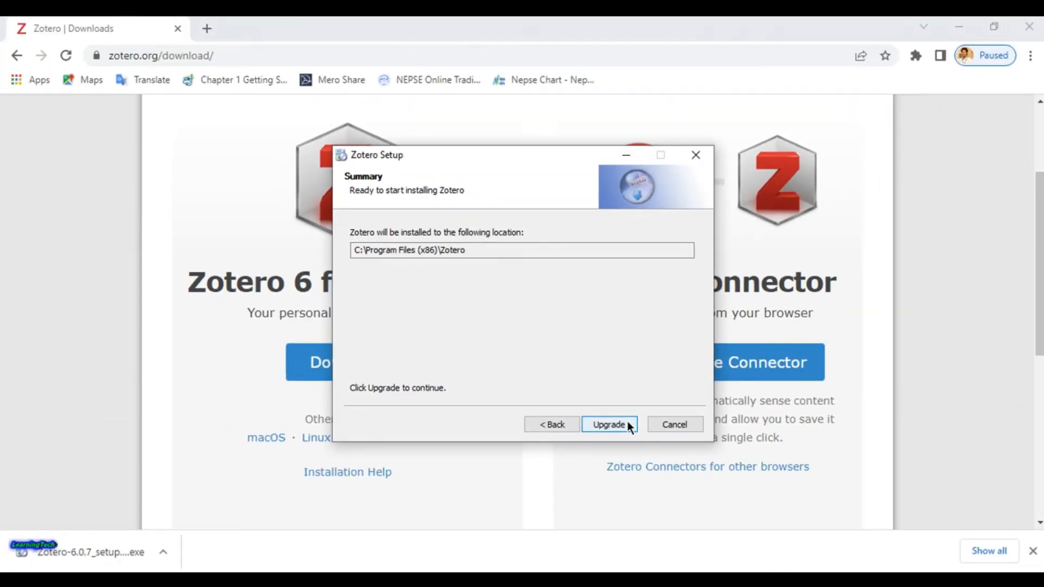
{"action": "left_click", "coordinate": [676, 424]}
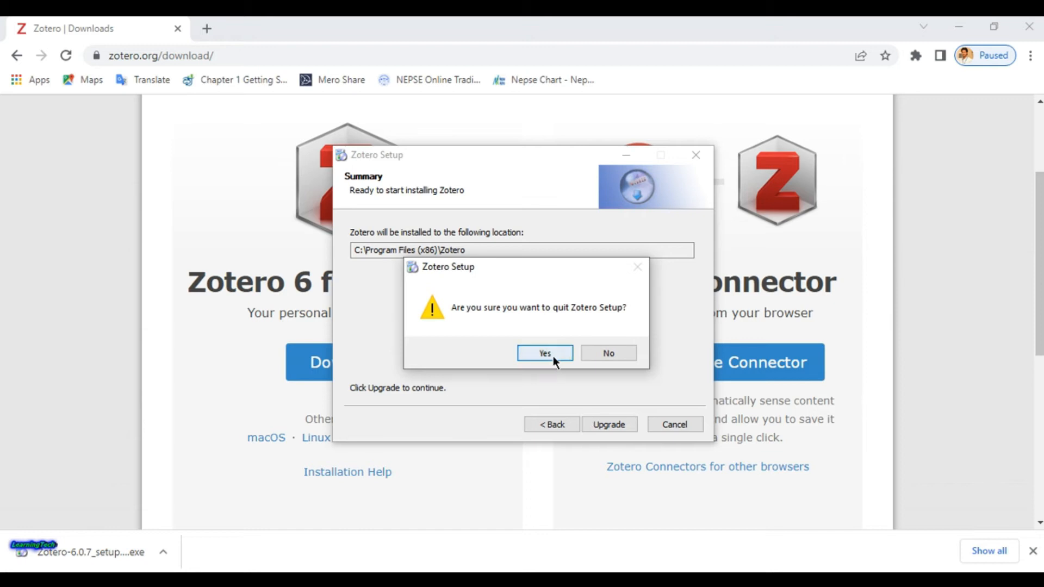
{"action": "left_click", "coordinate": [552, 358]}
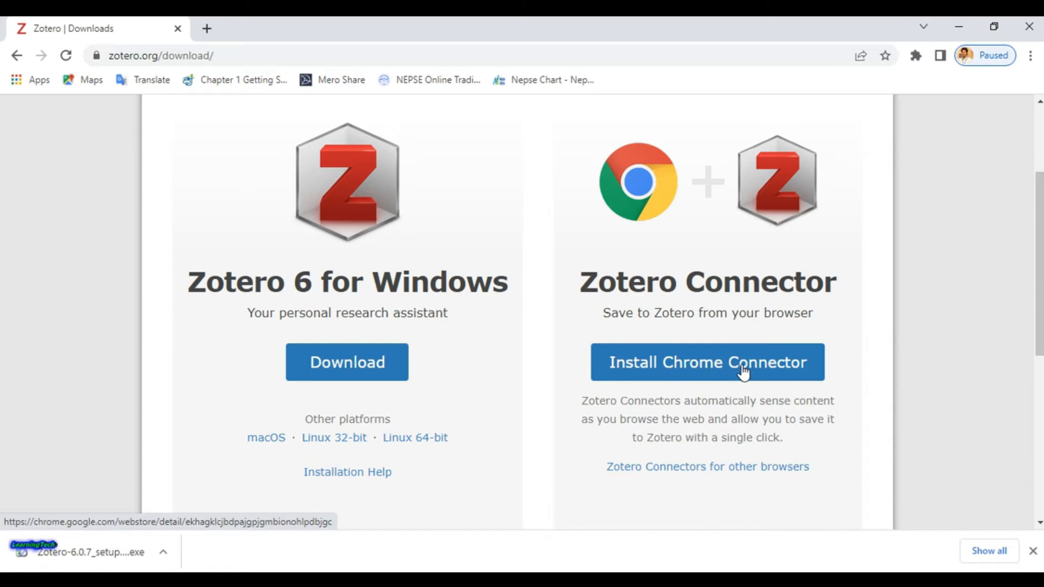
Step: Open the Zotero Connector page in the Chrome Web Store, and launch the Zotero desktop application
{"action": "left_click", "coordinate": [772, 367]}
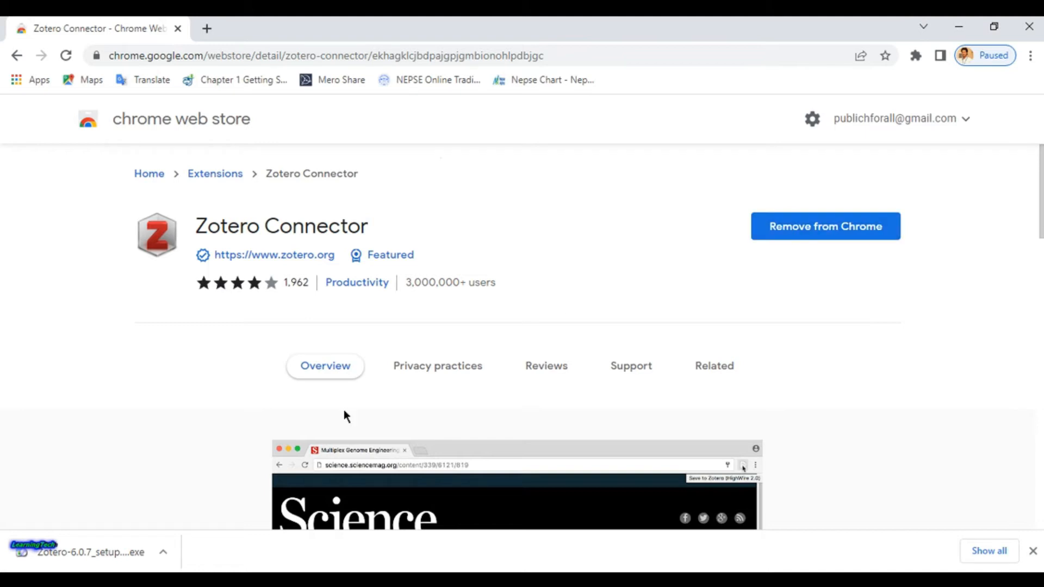
{"action": "left_click", "coordinate": [959, 29]}
{"action": "right_click", "coordinate": [378, 176]}
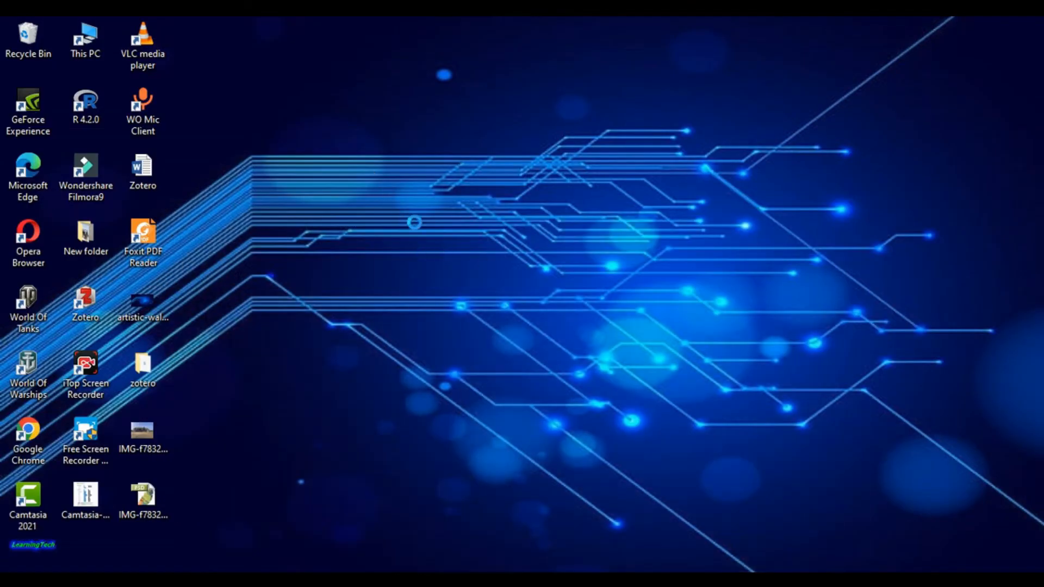
{"action": "left_click", "coordinate": [415, 220]}
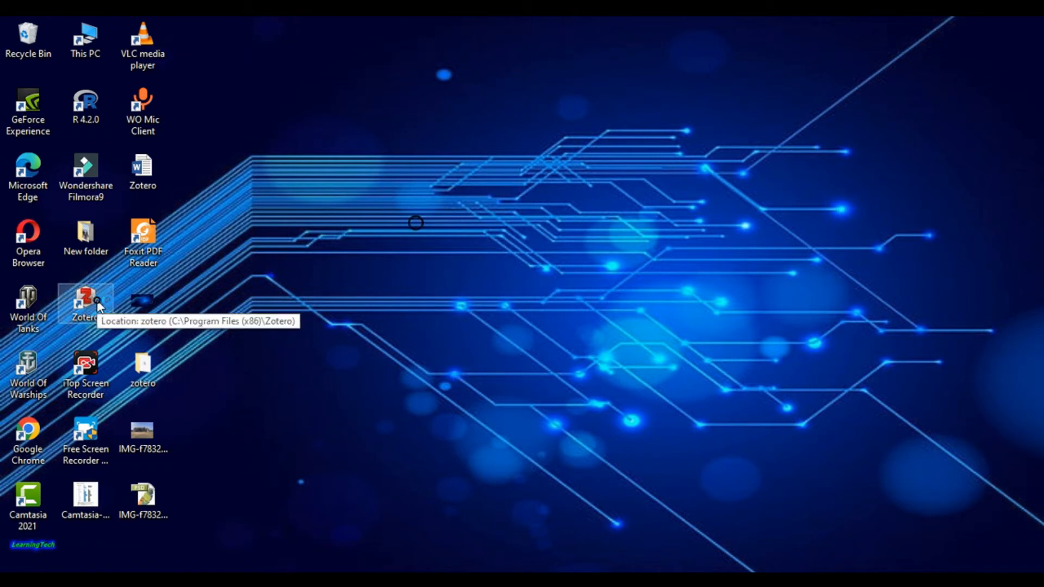
{"action": "double_click", "coordinate": [97, 300]}
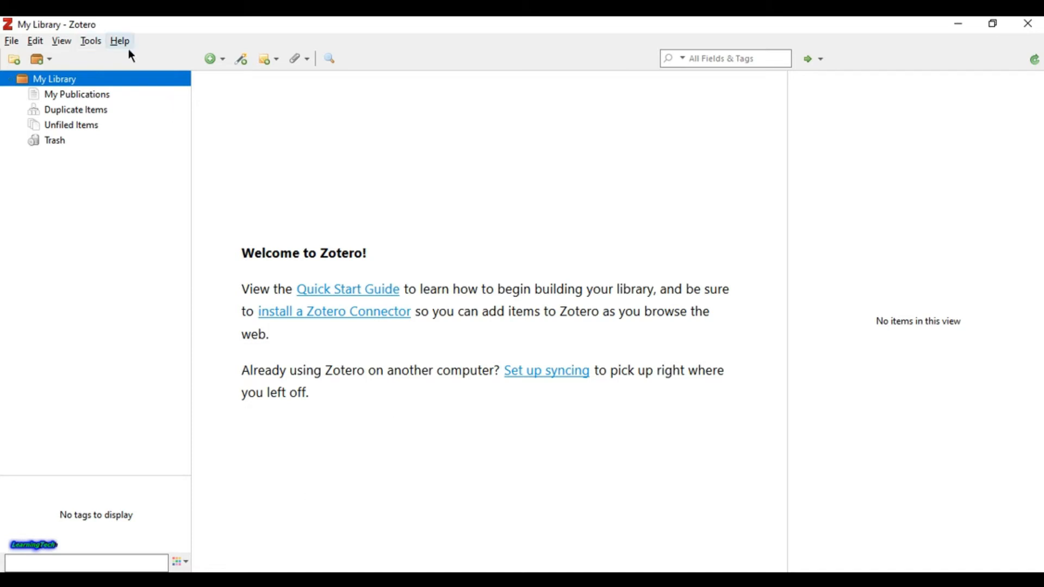
Step: Look through My Publications, Duplicate Items, Unfiled Items and Trash, and return to My Library
{"action": "left_click", "coordinate": [90, 94]}
{"action": "left_click", "coordinate": [78, 112]}
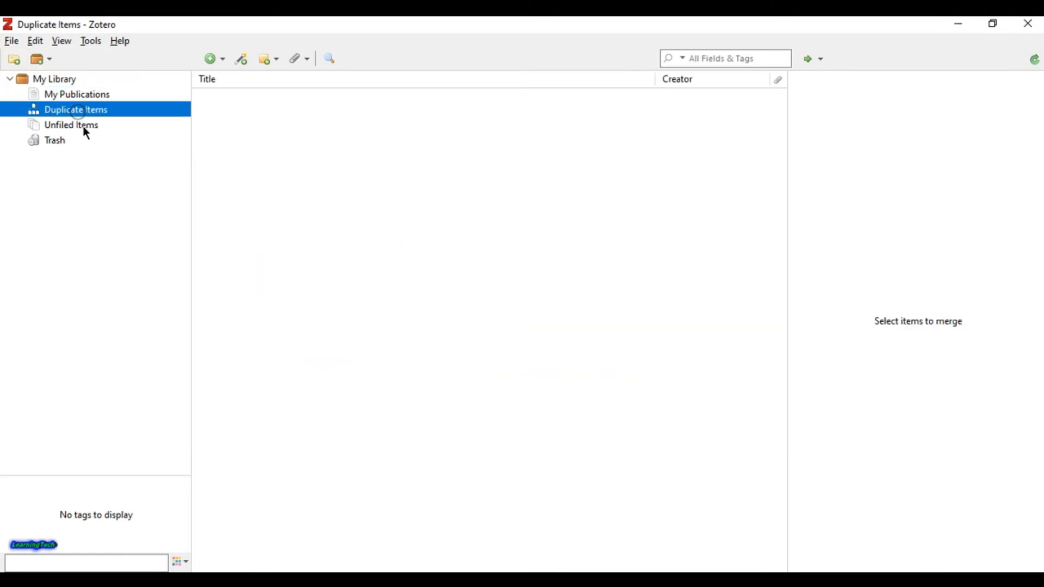
{"action": "left_click", "coordinate": [84, 128]}
{"action": "left_click", "coordinate": [64, 140]}
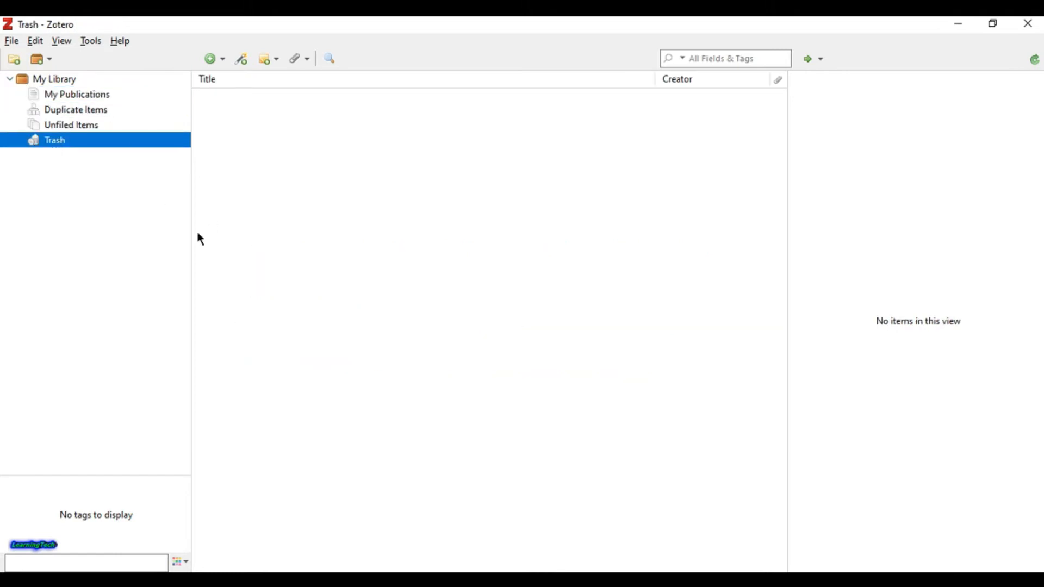
{"action": "left_click", "coordinate": [43, 80]}
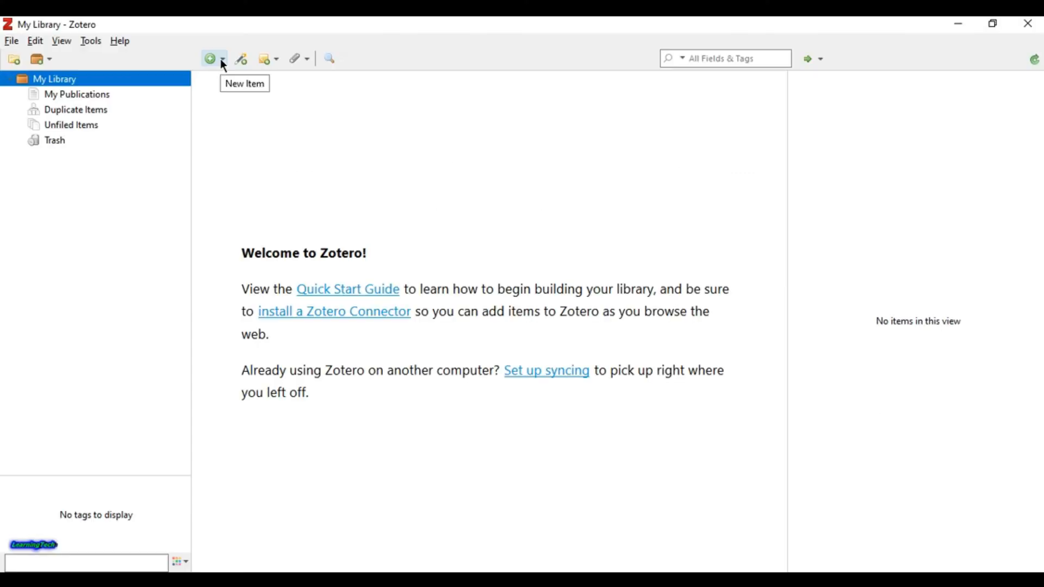
Step: Examine the options for creating new items, adding items by identifier and adding attachments
{"action": "left_click", "coordinate": [220, 60]}
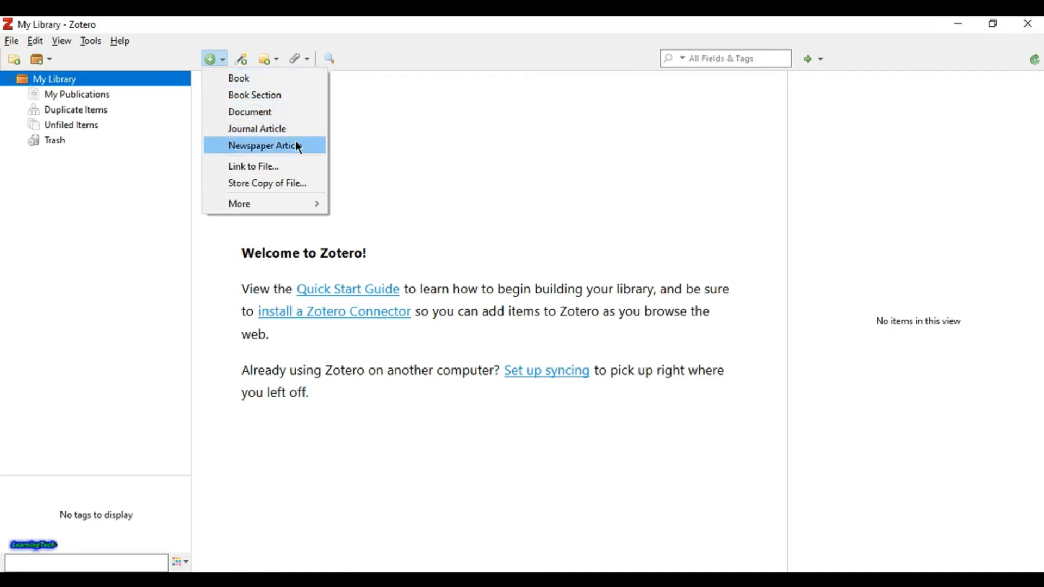
{"action": "left_click", "coordinate": [225, 60]}
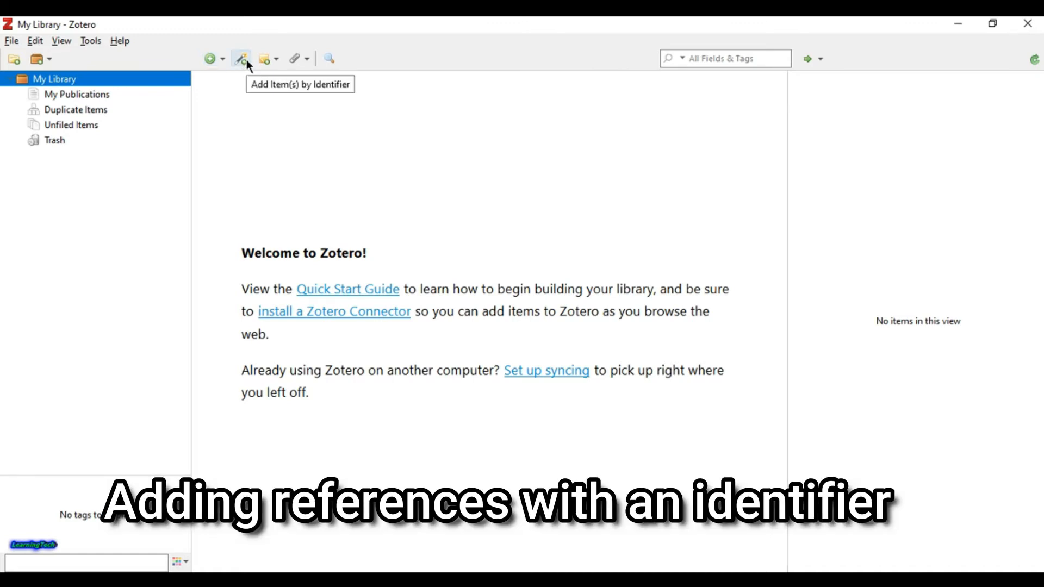
{"action": "left_click", "coordinate": [246, 60]}
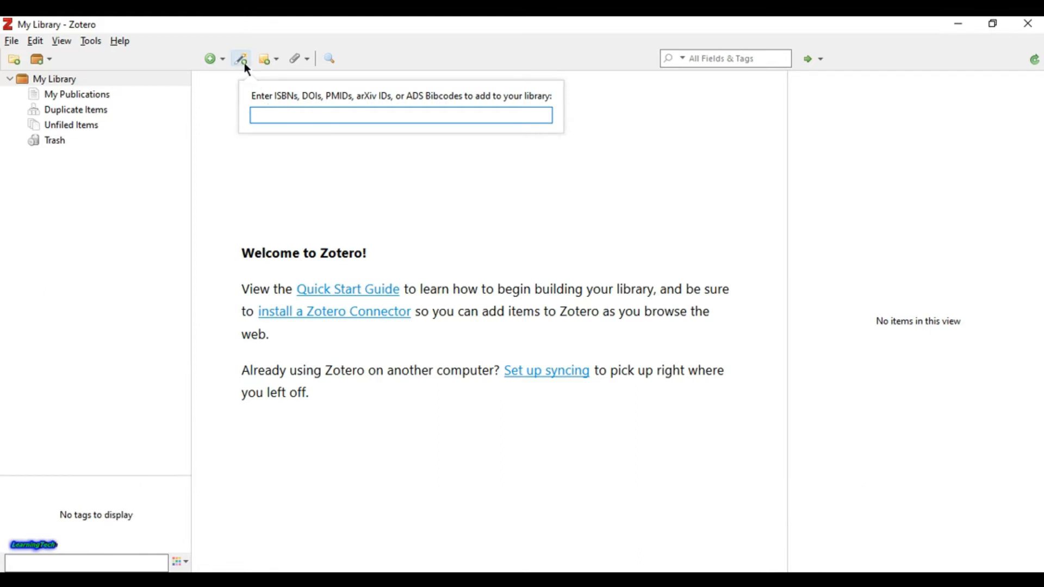
{"action": "left_click", "coordinate": [243, 62]}
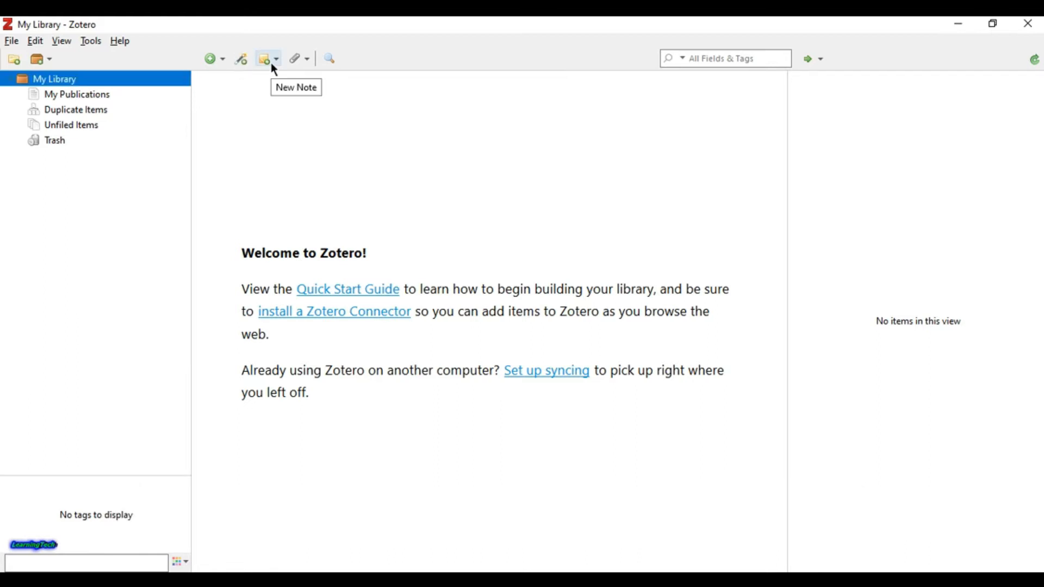
{"action": "left_click", "coordinate": [308, 58]}
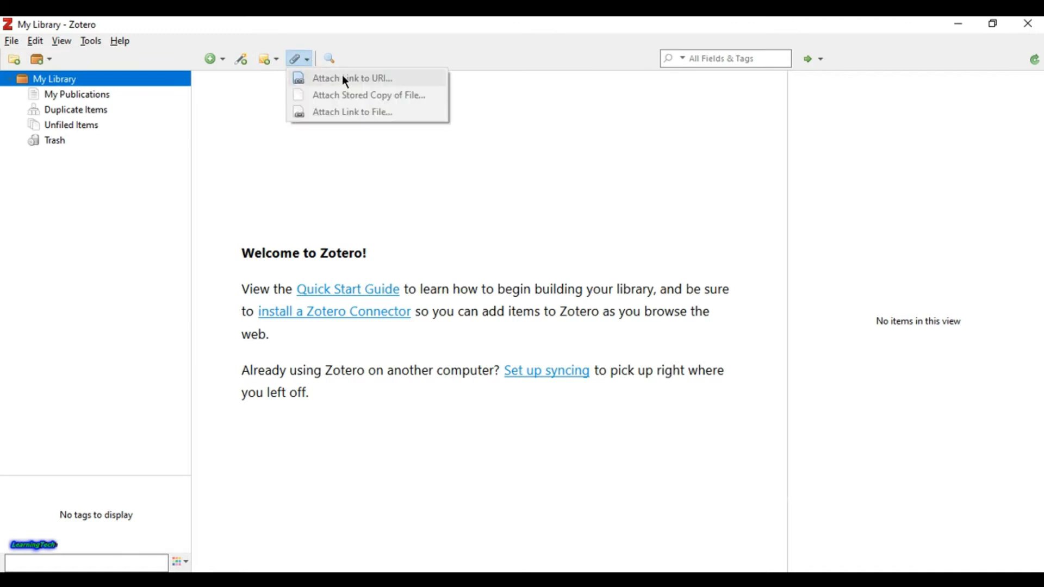
{"action": "left_click", "coordinate": [302, 63]}
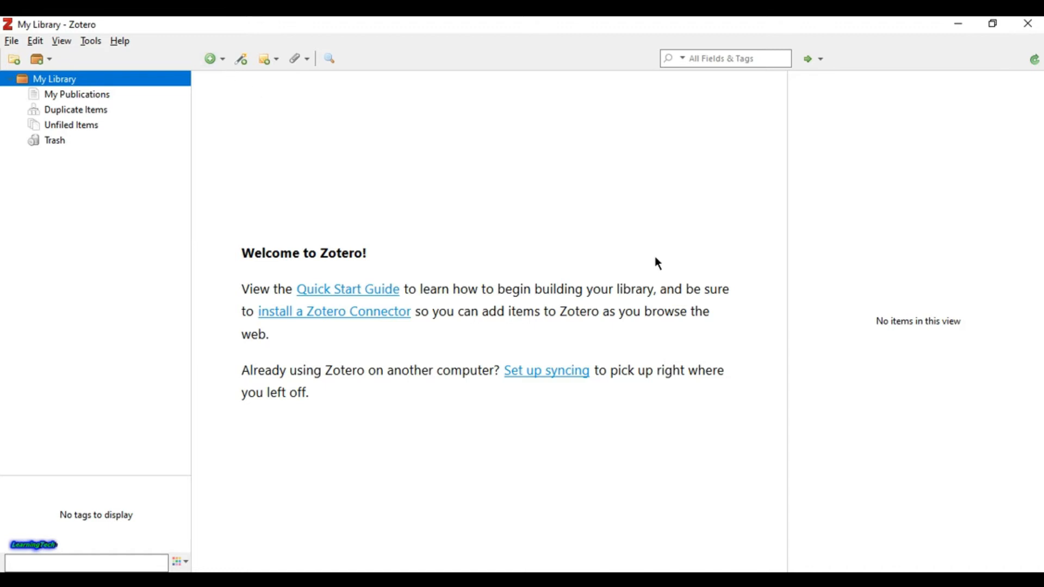
Step: Switch from Zotero to PubMed in Chrome and search for "covid-19 vaccine"
{"action": "left_click", "coordinate": [956, 25]}
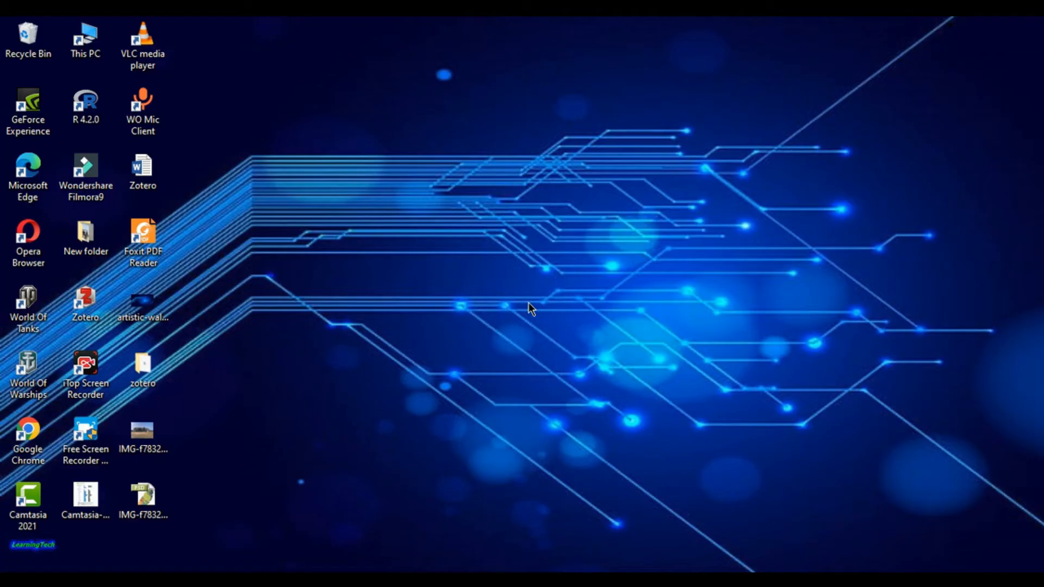
{"action": "right_click", "coordinate": [521, 281]}
{"action": "left_click", "coordinate": [589, 328]}
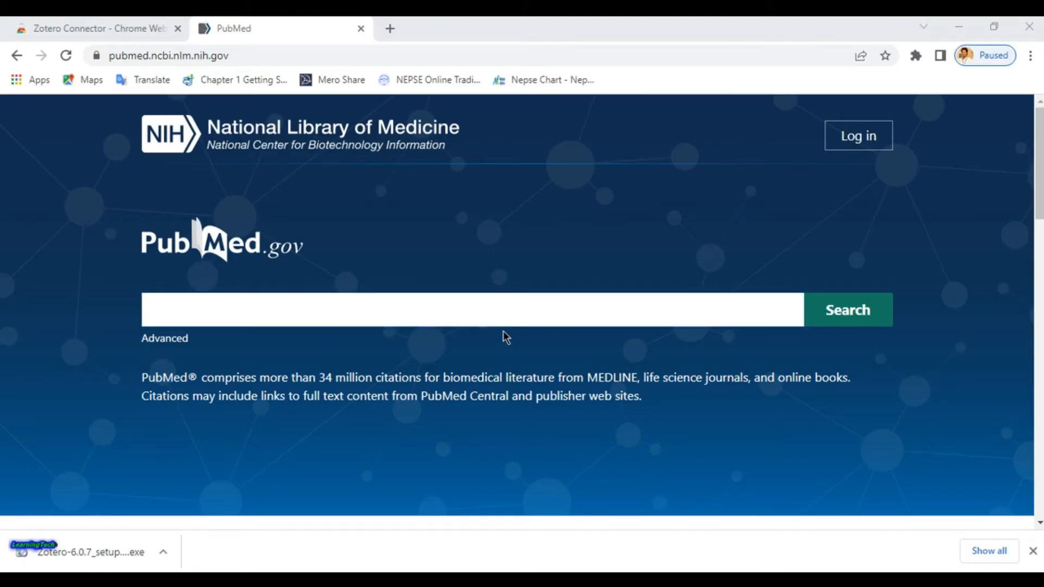
{"action": "left_click", "coordinate": [474, 310]}
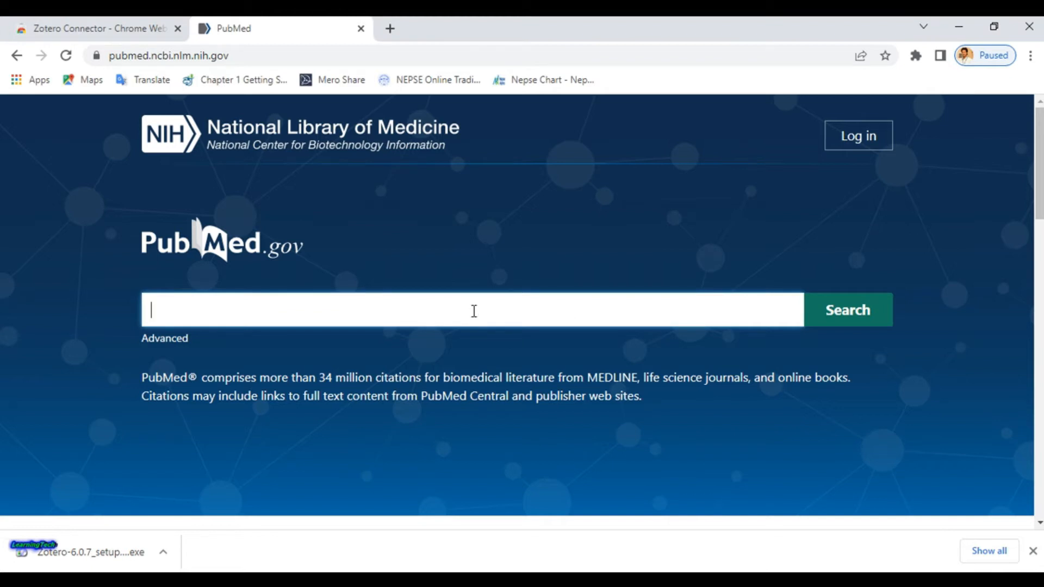
{"action": "type", "text": "covid-19"}
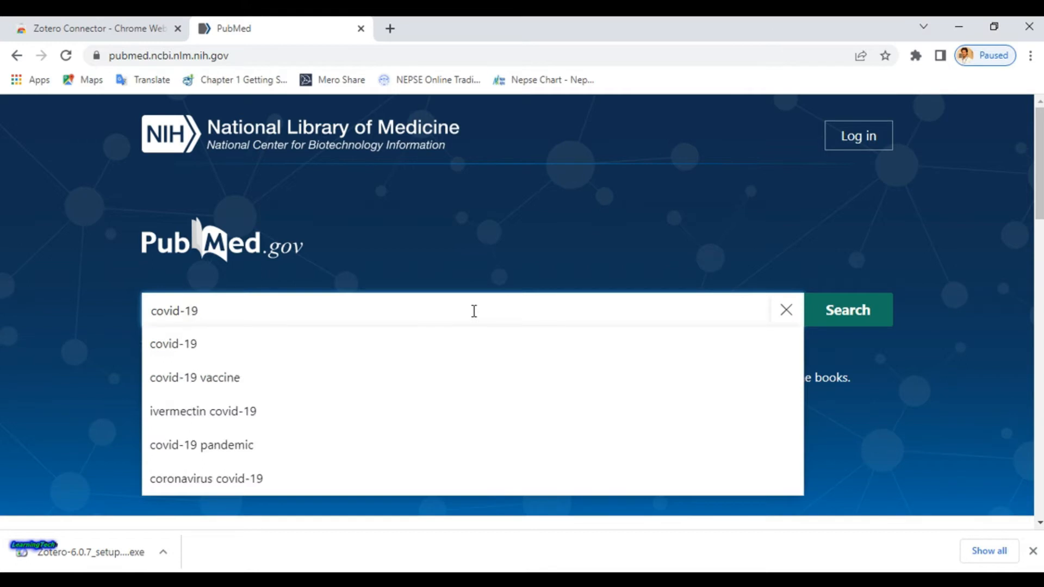
{"action": "left_click", "coordinate": [218, 377]}
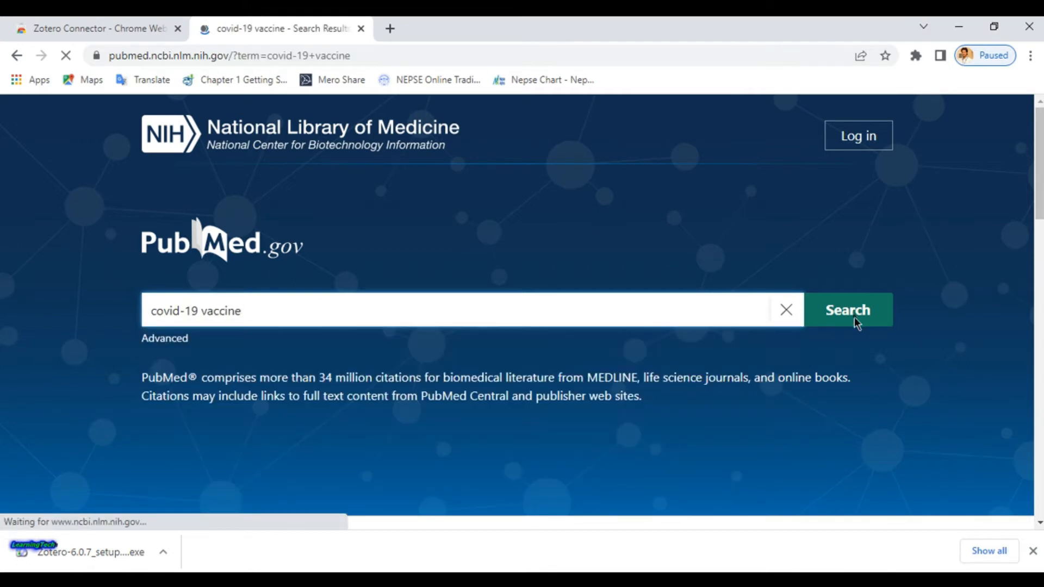
Step: Look through the search results and open the article "COVID-19 vaccine research and development: ethical issues"
{"action": "scroll", "coordinate": [598, 435], "scroll_direction": "down", "scroll_amount": 5}
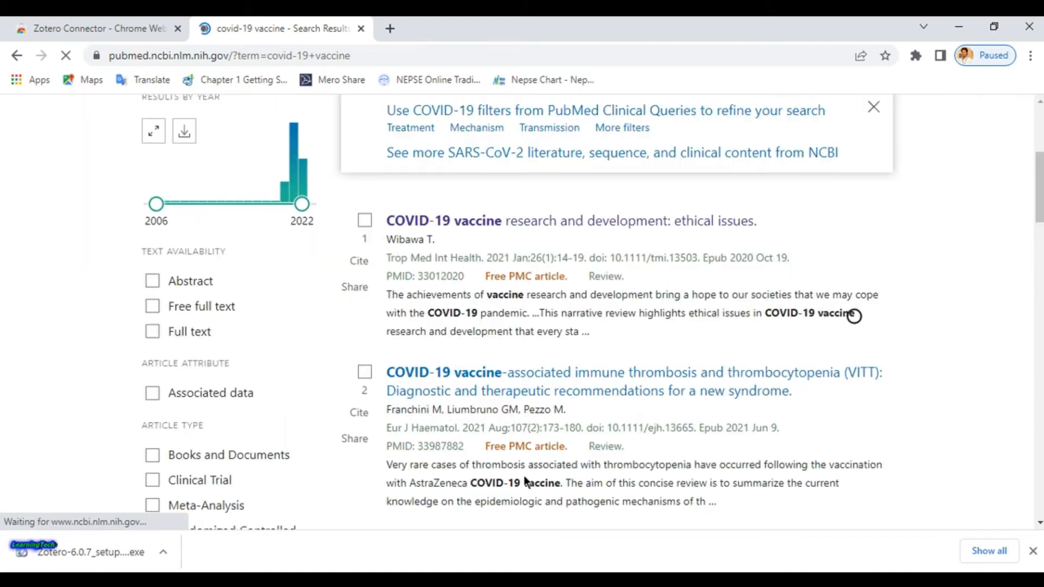
{"action": "scroll", "coordinate": [531, 484], "scroll_direction": "up", "scroll_amount": 3}
{"action": "scroll", "coordinate": [543, 489], "scroll_direction": "down", "scroll_amount": 3}
{"action": "scroll", "coordinate": [519, 419], "scroll_direction": "down", "scroll_amount": 2}
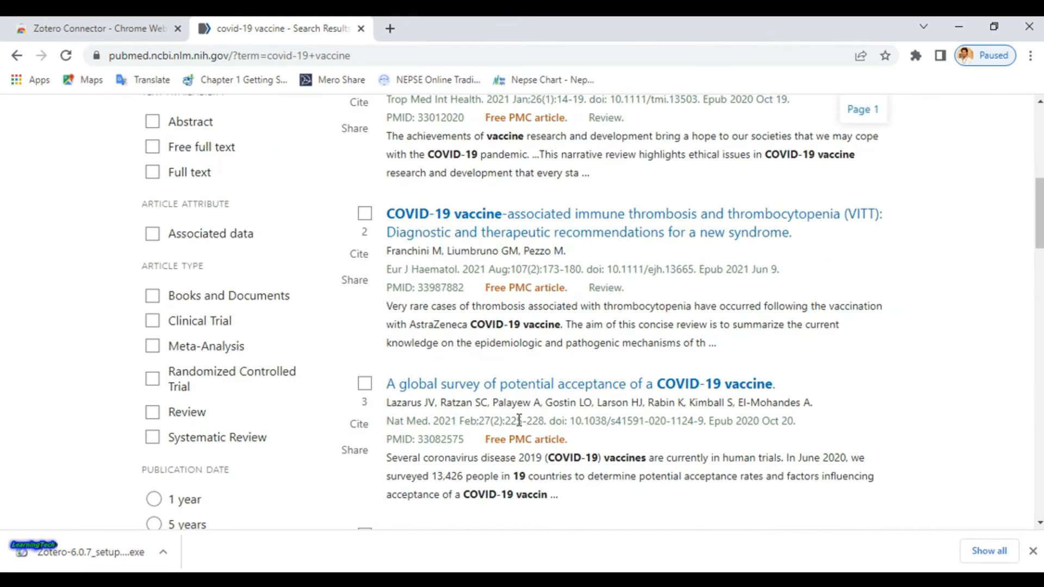
{"action": "scroll", "coordinate": [517, 419], "scroll_direction": "up", "scroll_amount": 8}
{"action": "scroll", "coordinate": [752, 323], "scroll_direction": "down", "scroll_amount": 1}
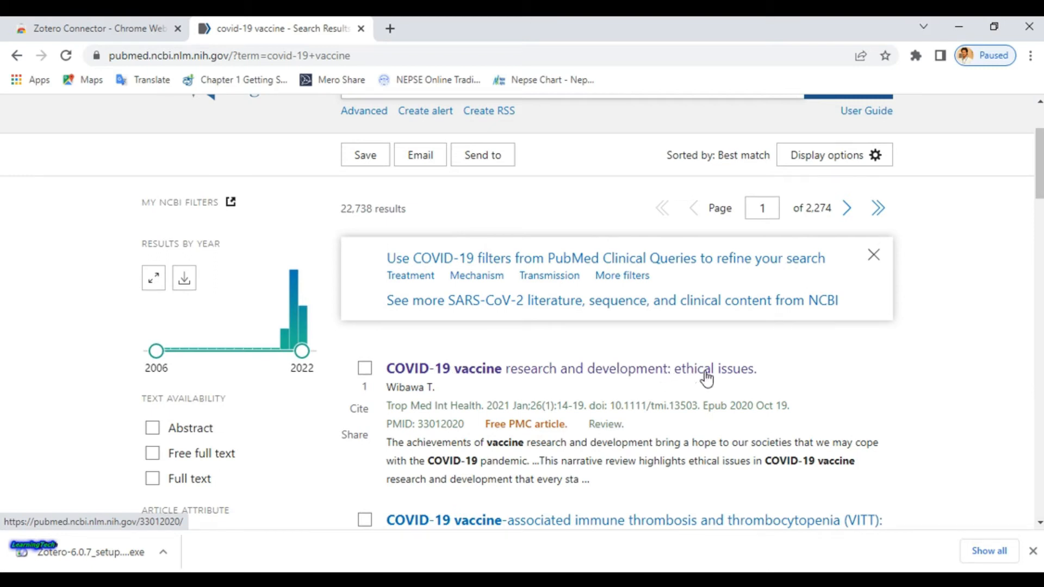
{"action": "left_click", "coordinate": [534, 377]}
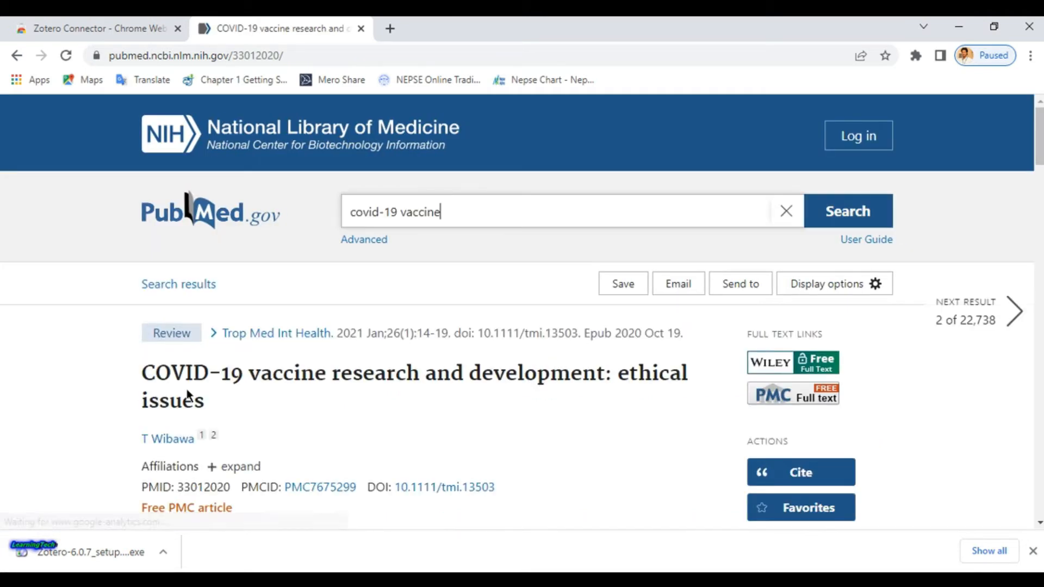
{"action": "scroll", "coordinate": [260, 395], "scroll_direction": "down", "scroll_amount": 5}
{"action": "scroll", "coordinate": [260, 396], "scroll_direction": "up", "scroll_amount": 4}
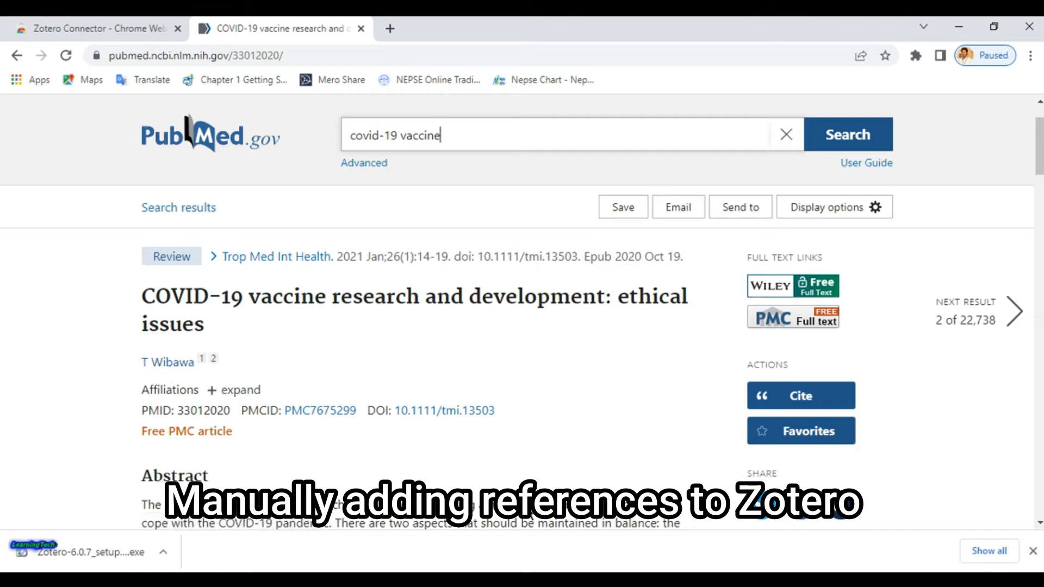
Step: Switch to Zotero and arrange its window side by side with the PubMed article in Chrome
{"action": "key", "text": "alt+Tab"}
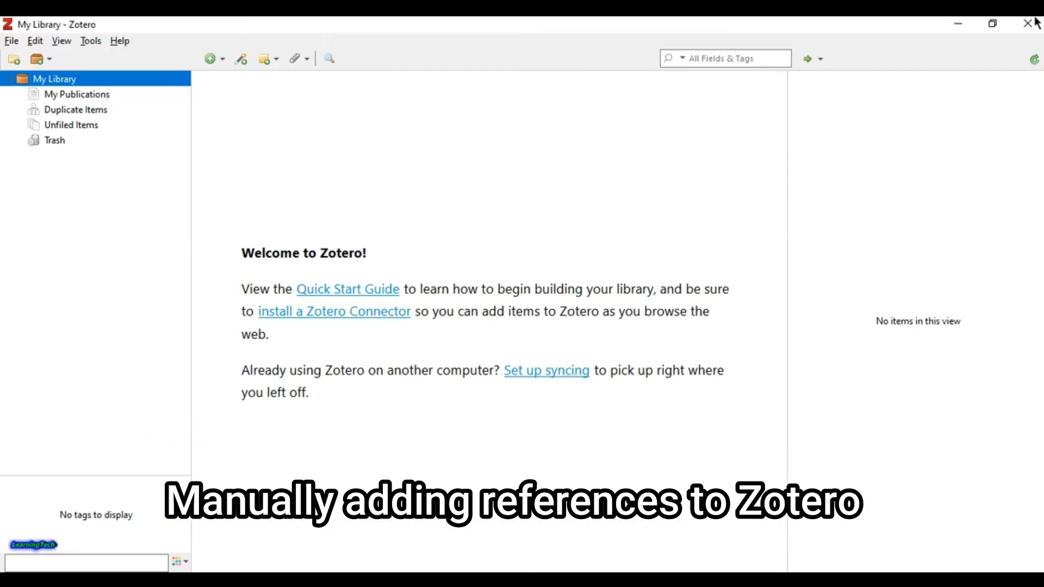
{"action": "left_click", "coordinate": [993, 23]}
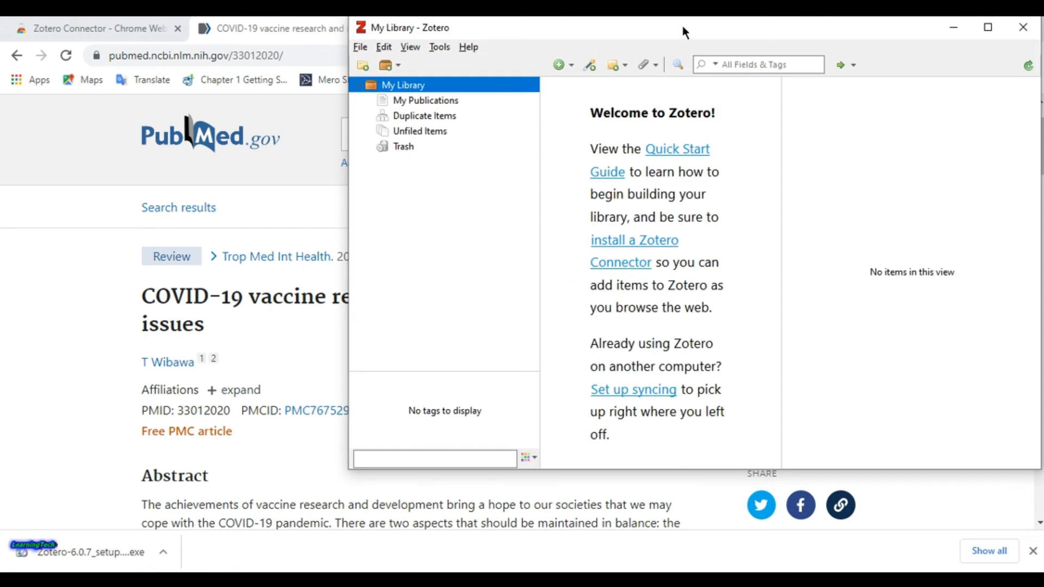
{"action": "left_click_drag", "start_coordinate": [682, 25], "coordinate": [1041, 115]}
{"action": "left_click", "coordinate": [269, 182]}
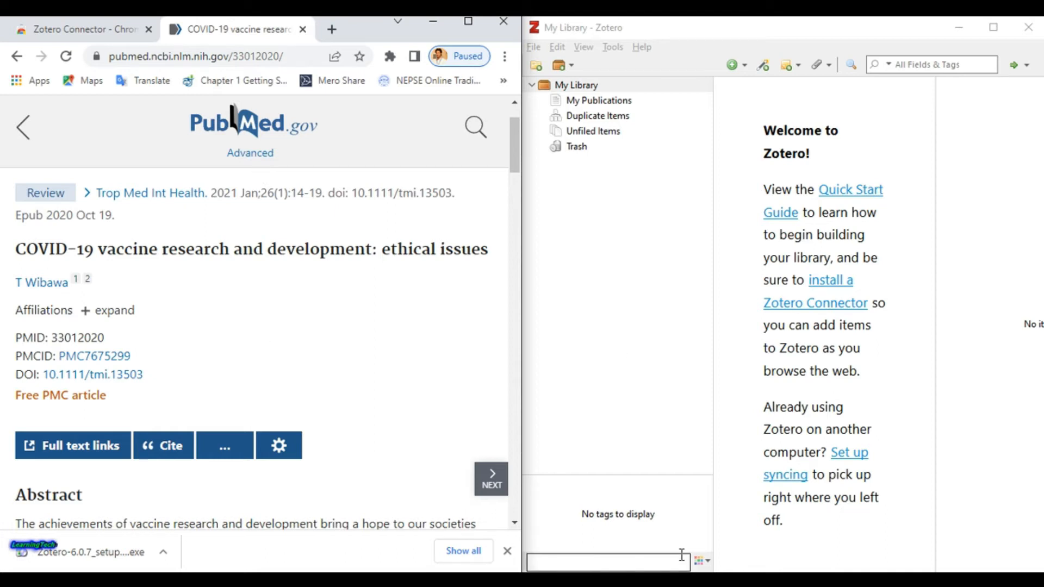
Step: Create a blank Journal Article item in My Library and maximize the Zotero window to show all its fields
{"action": "left_click", "coordinate": [744, 65]}
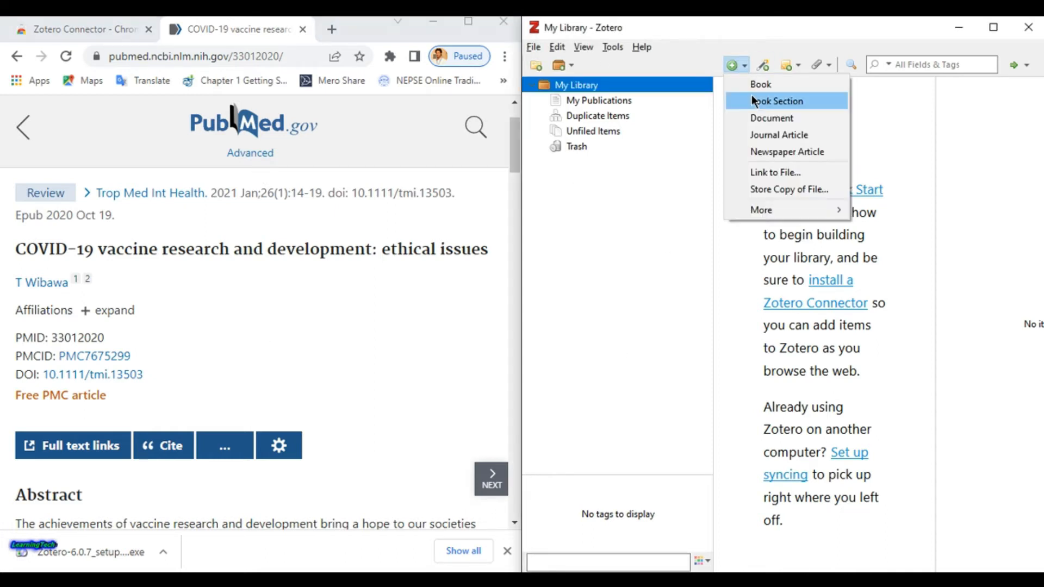
{"action": "left_click", "coordinate": [803, 139]}
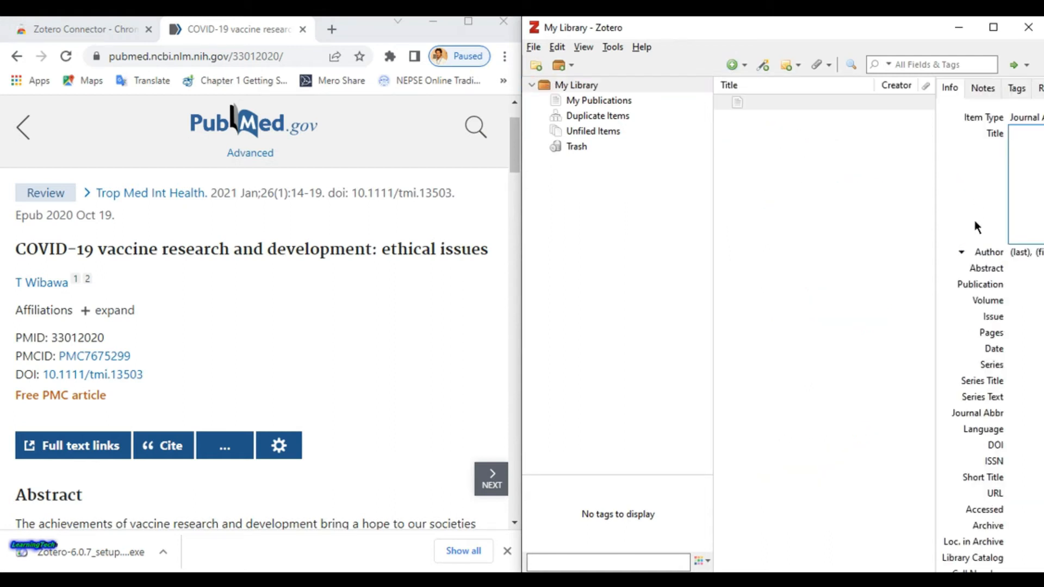
{"action": "left_click_drag", "start_coordinate": [906, 21], "coordinate": [792, 23]}
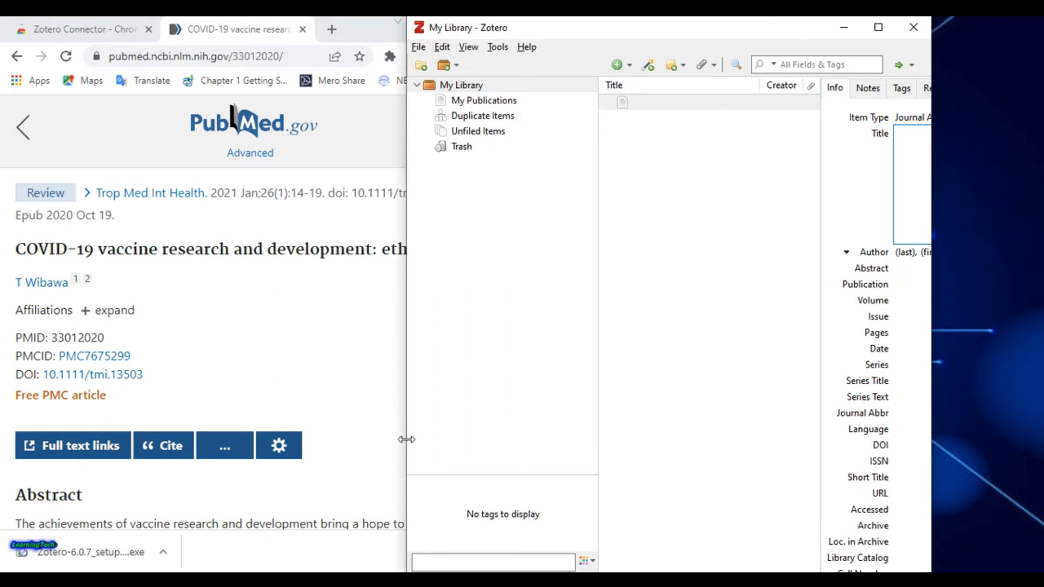
{"action": "left_click_drag", "start_coordinate": [401, 439], "coordinate": [412, 438]}
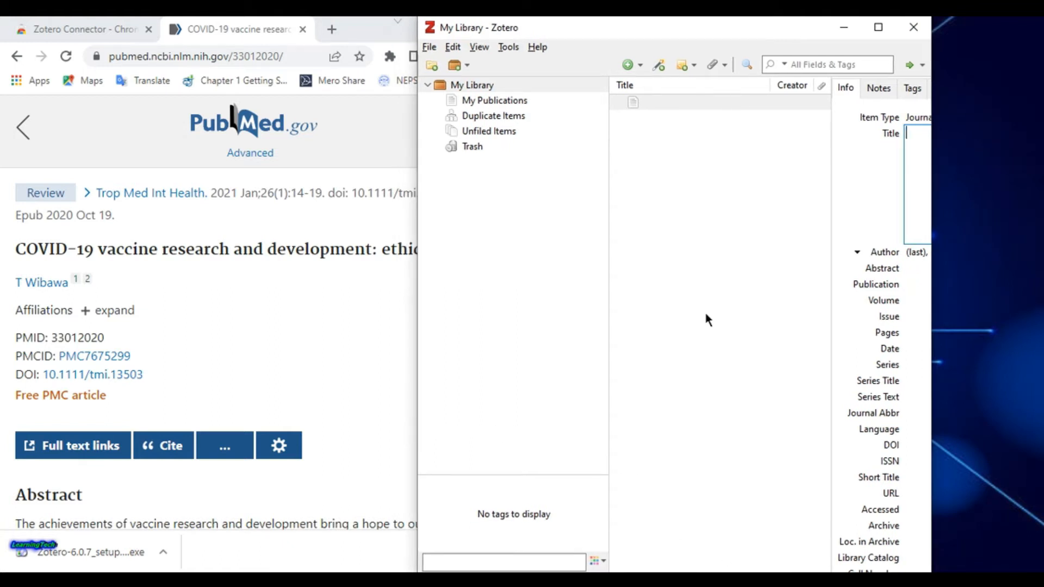
{"action": "left_click", "coordinate": [790, 429]}
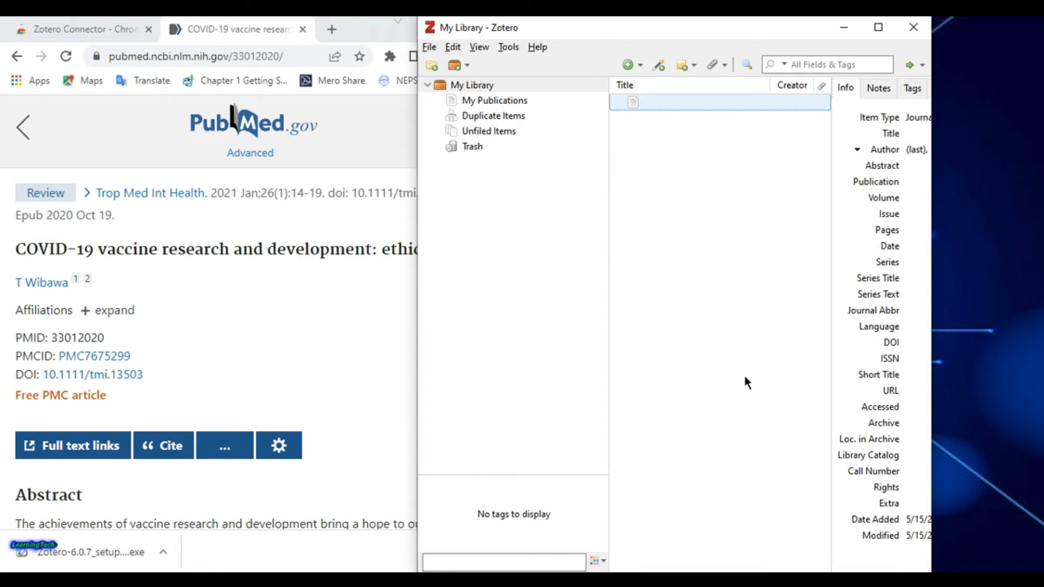
{"action": "left_click", "coordinate": [878, 27]}
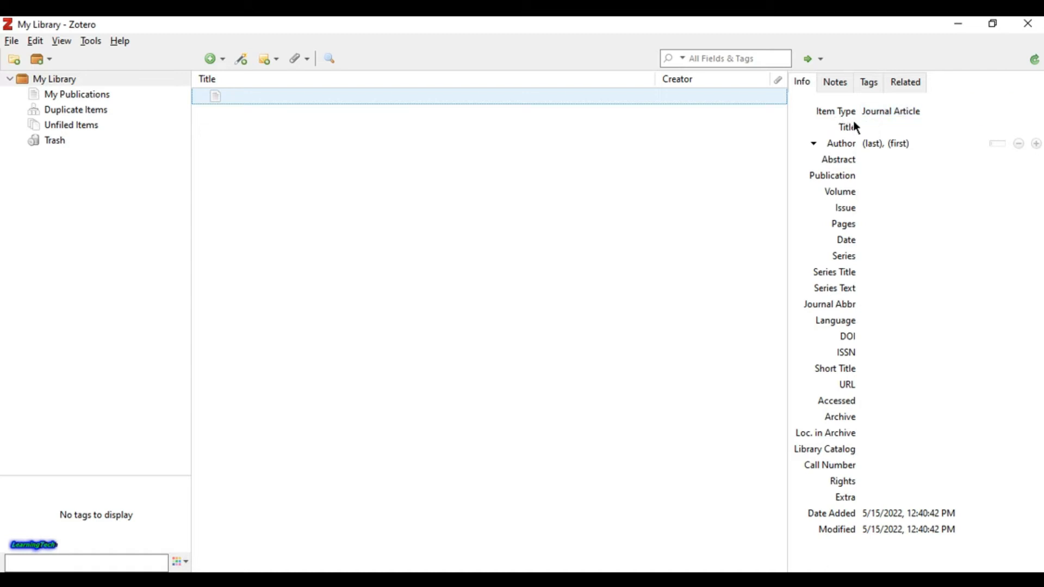
Step: Copy the title "COVID-19 vaccine research and development: ethical issues" from PubMed into the new item's Title field in Zotero
{"action": "left_click", "coordinate": [902, 128]}
{"action": "left_click", "coordinate": [467, 577]}
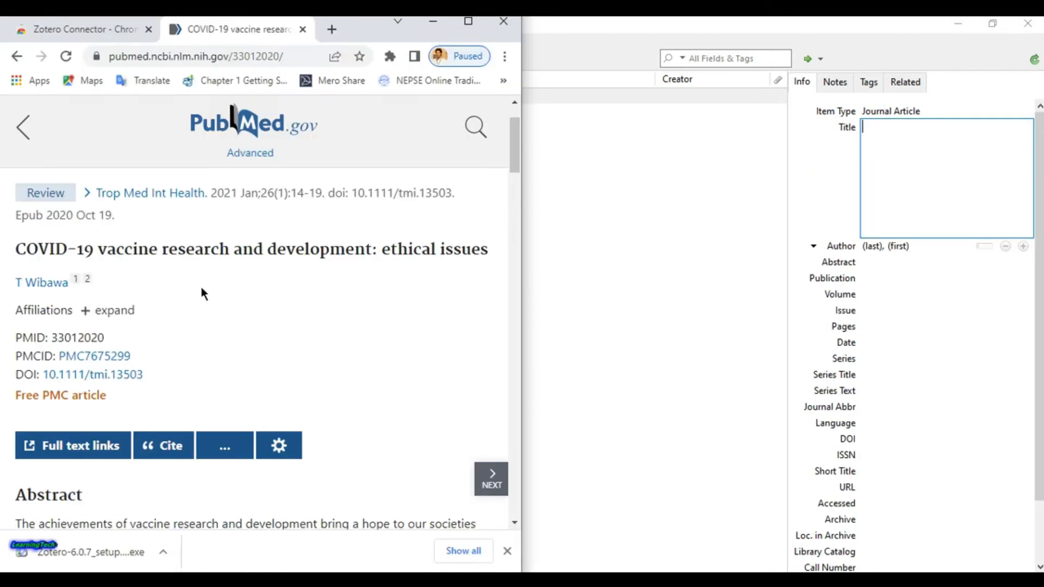
{"action": "left_click_drag", "start_coordinate": [16, 248], "coordinate": [488, 253]}
{"action": "key", "text": "ctrl+c"}
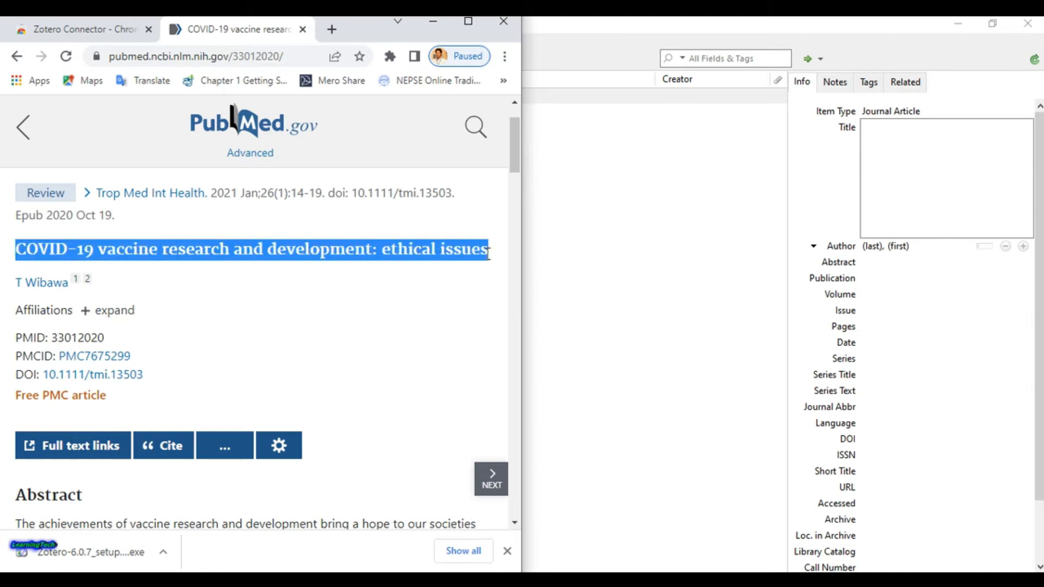
{"action": "left_click", "coordinate": [923, 182]}
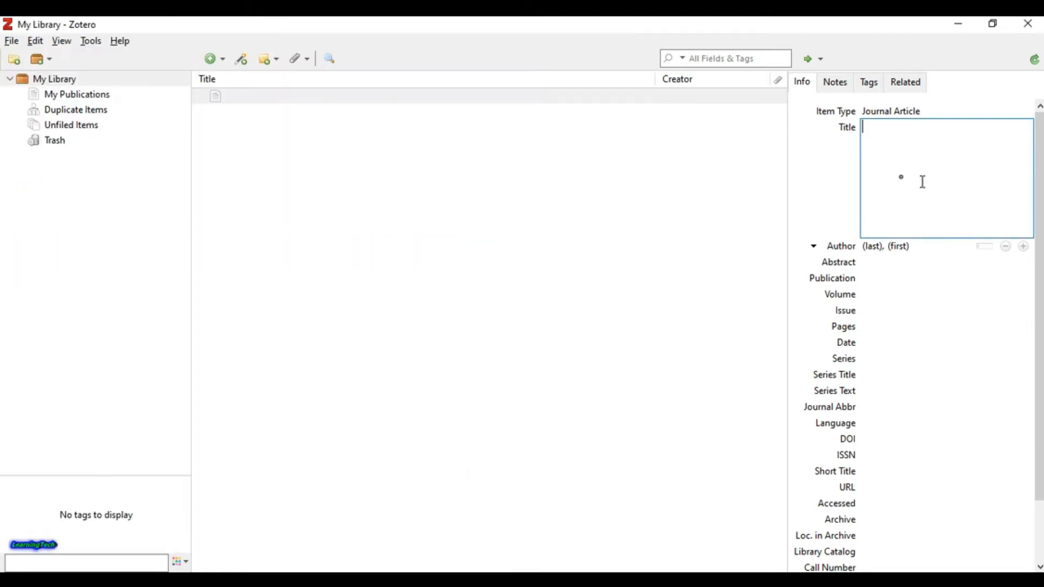
{"action": "key", "text": "ctrl+v"}
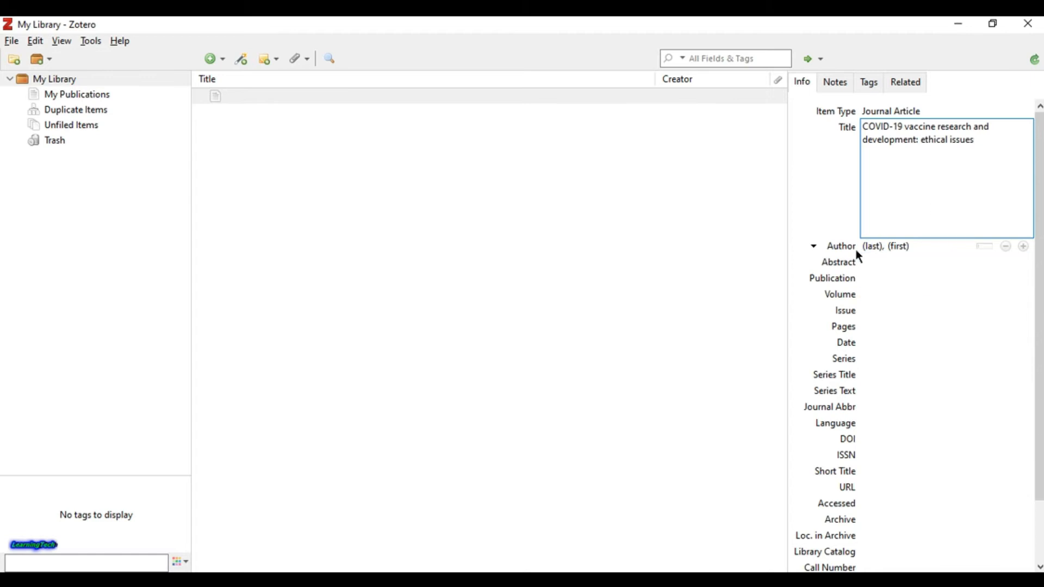
Step: Copy the author's name from the PubMed page into the item's author last-name field, leaving Abstract and Publication blank
{"action": "left_click", "coordinate": [877, 250]}
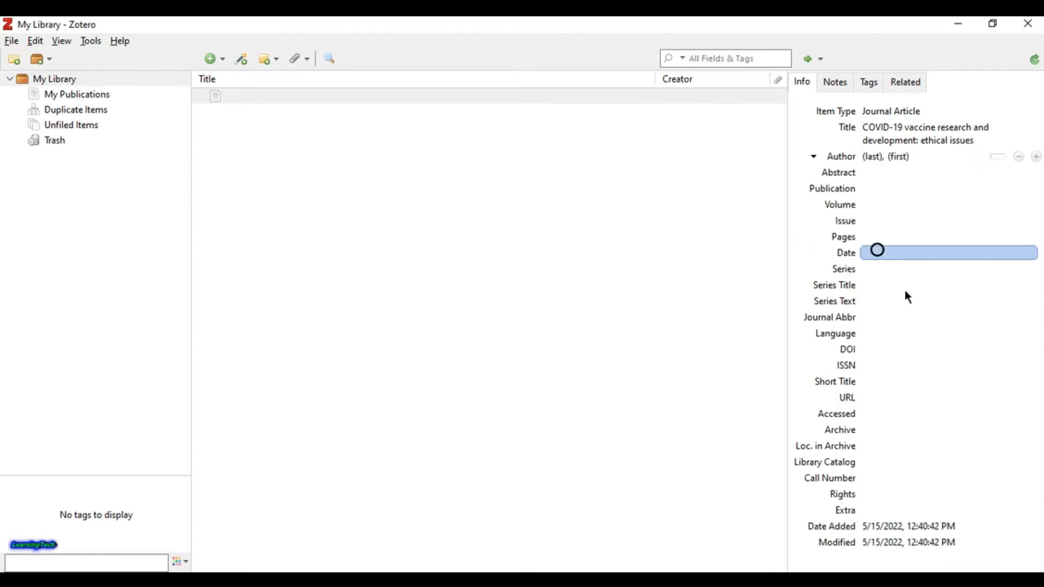
{"action": "key", "text": "alt+Tab"}
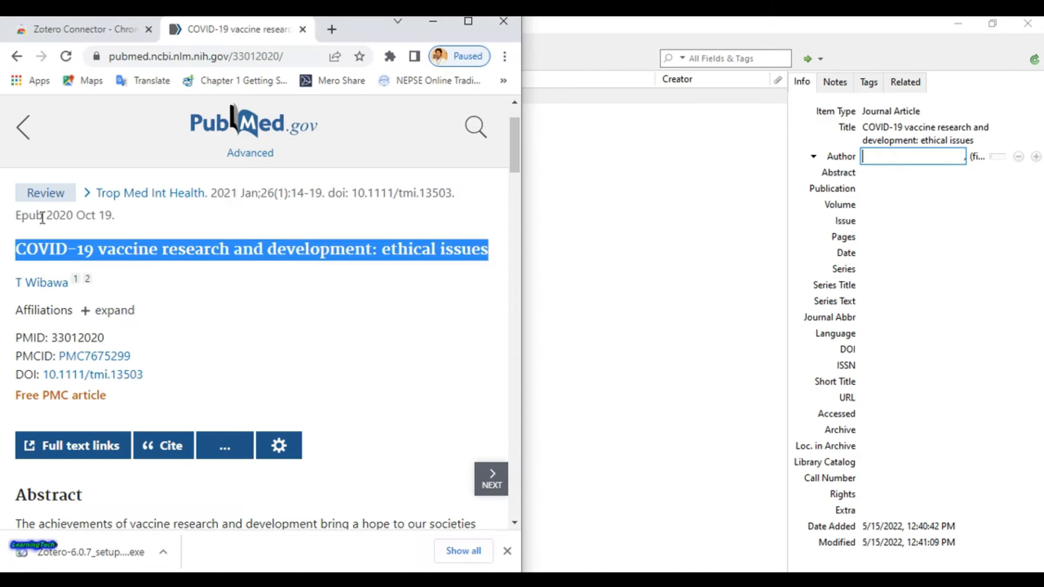
{"action": "left_click", "coordinate": [142, 285]}
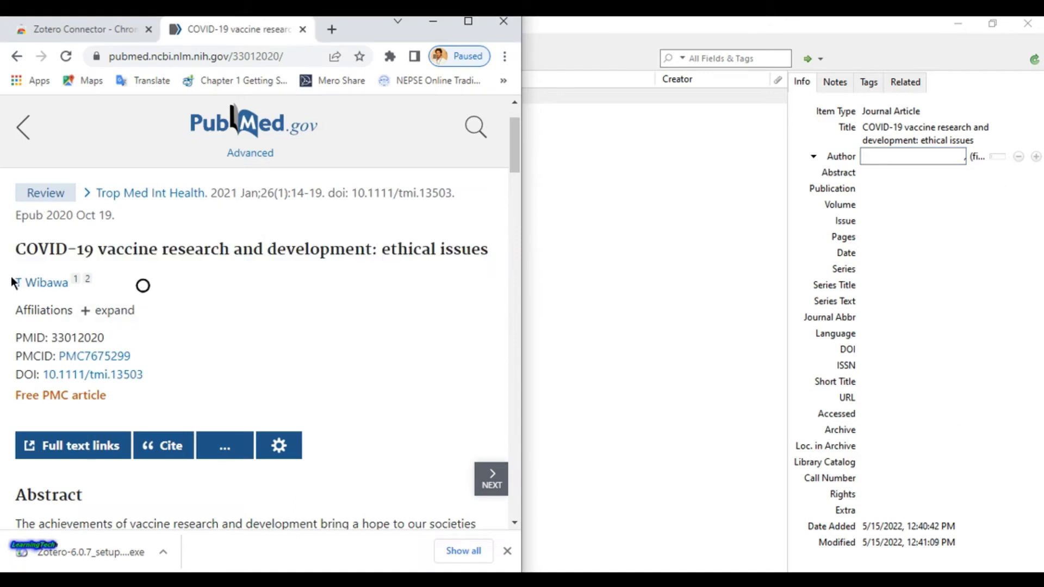
{"action": "left_click_drag", "start_coordinate": [12, 283], "coordinate": [68, 293]}
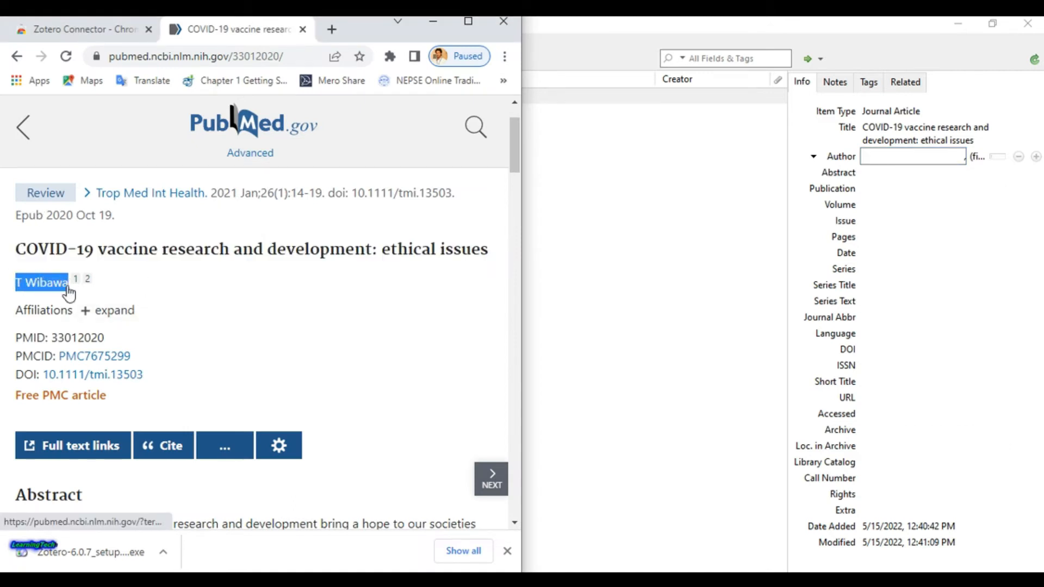
{"action": "type", "text": "T Wibawa"}
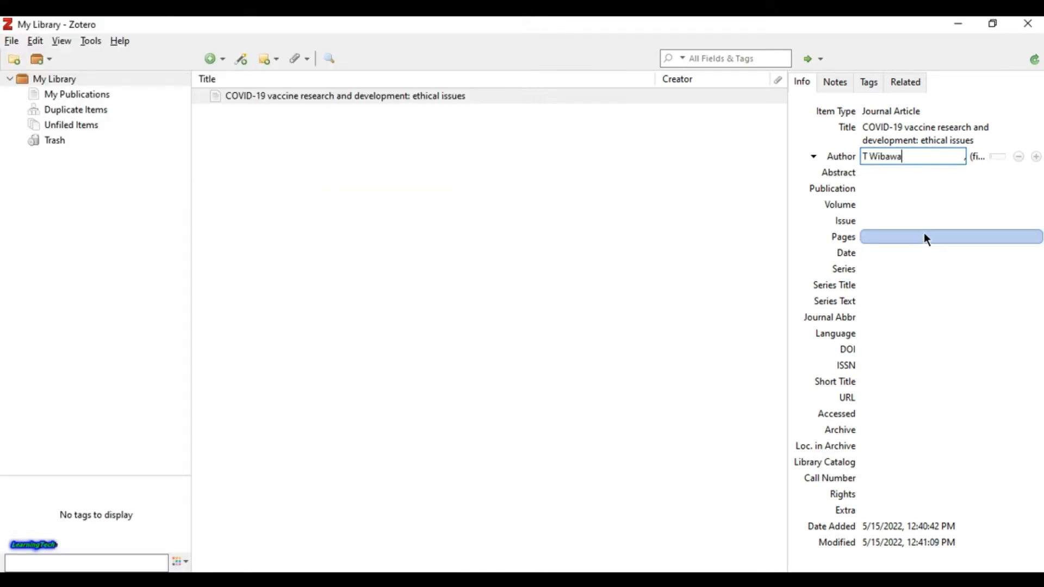
{"action": "left_click", "coordinate": [896, 174]}
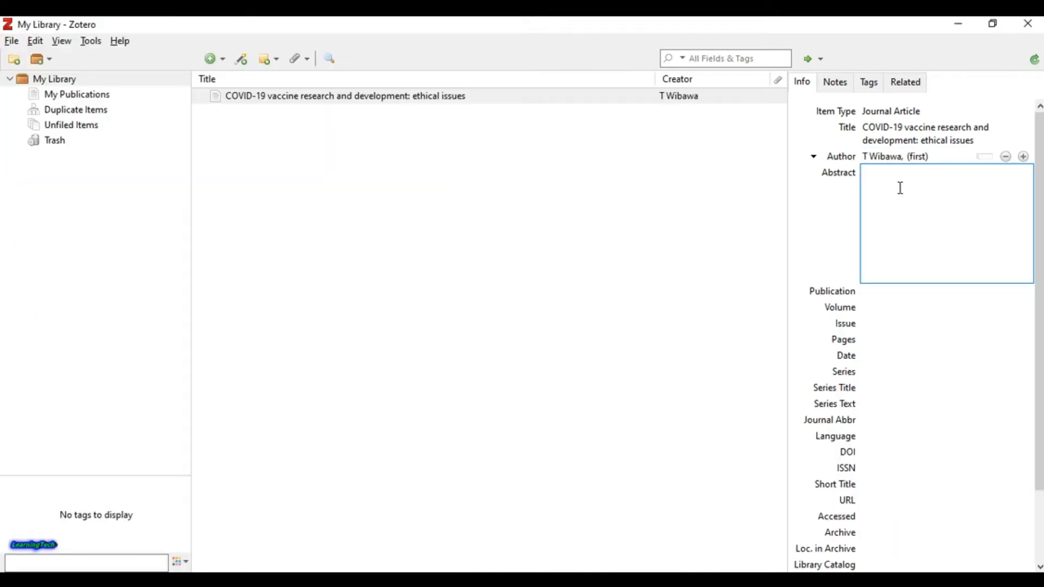
{"action": "left_click", "coordinate": [875, 292]}
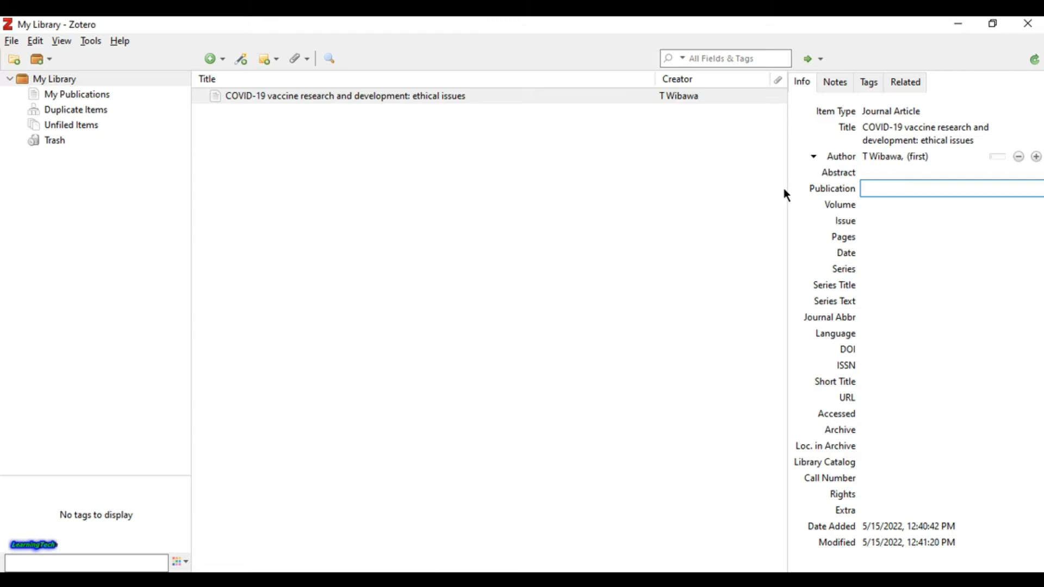
{"action": "left_click", "coordinate": [442, 98]}
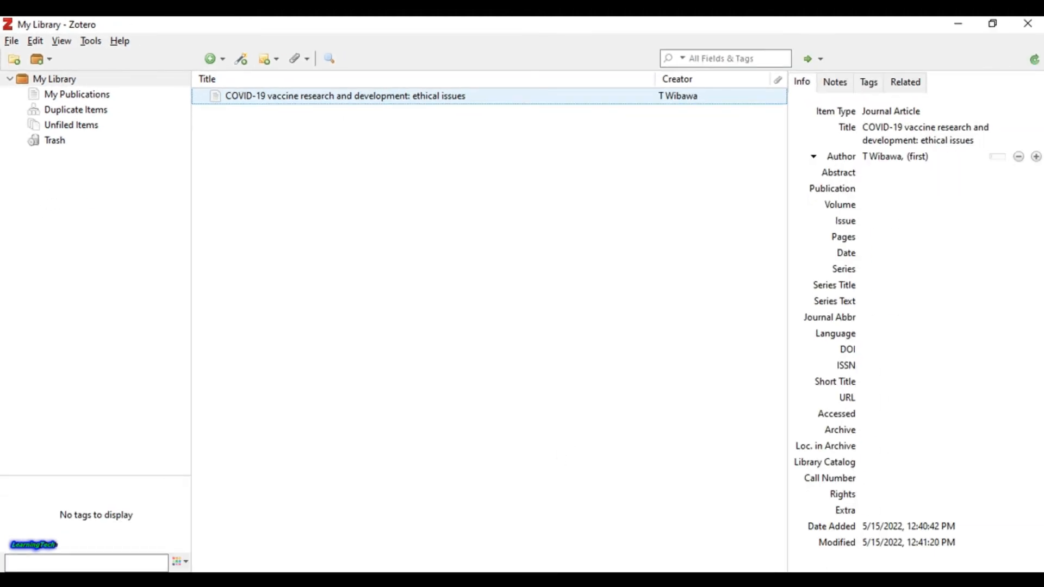
Step: Switch to the PubMed article in Chrome, maximize the browser window, and locate the PMID below the affiliations
{"action": "key", "text": "alt+Tab"}
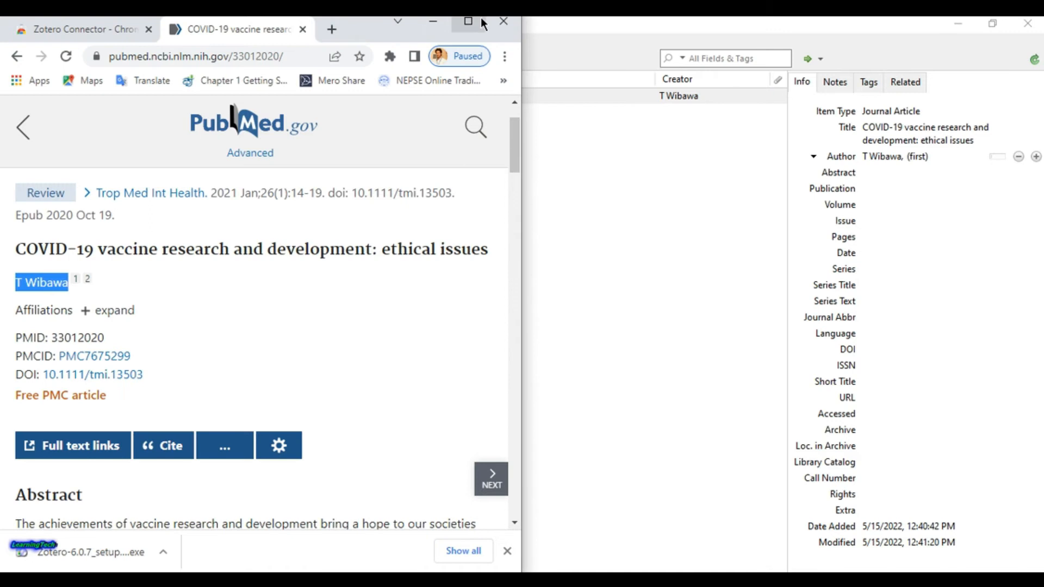
{"action": "left_click", "coordinate": [480, 21]}
{"action": "scroll", "coordinate": [390, 226], "scroll_direction": "down", "scroll_amount": 2}
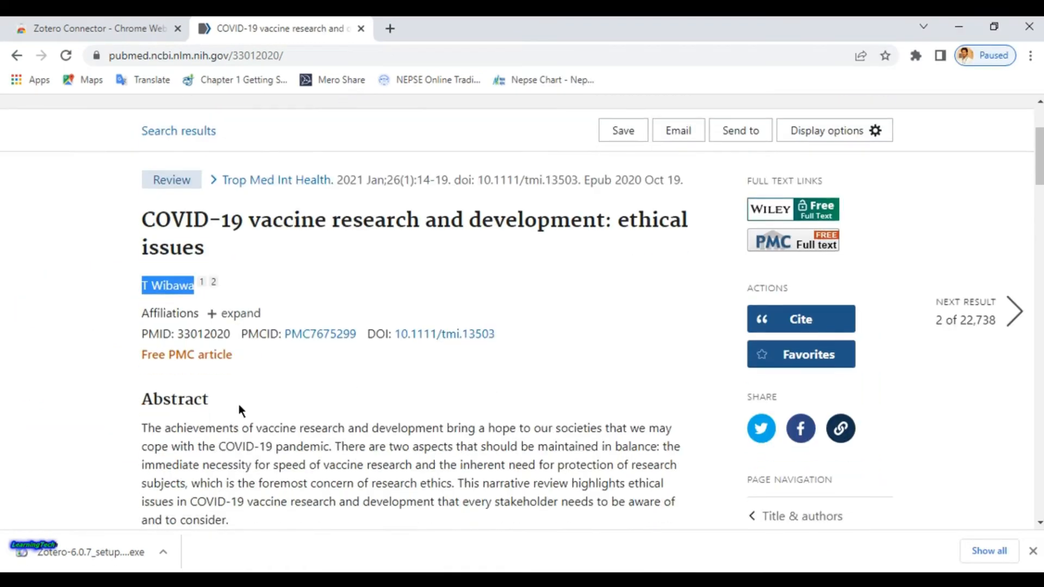
{"action": "left_click", "coordinate": [231, 333]}
{"action": "double_click", "coordinate": [231, 333]}
{"action": "left_click", "coordinate": [286, 354]}
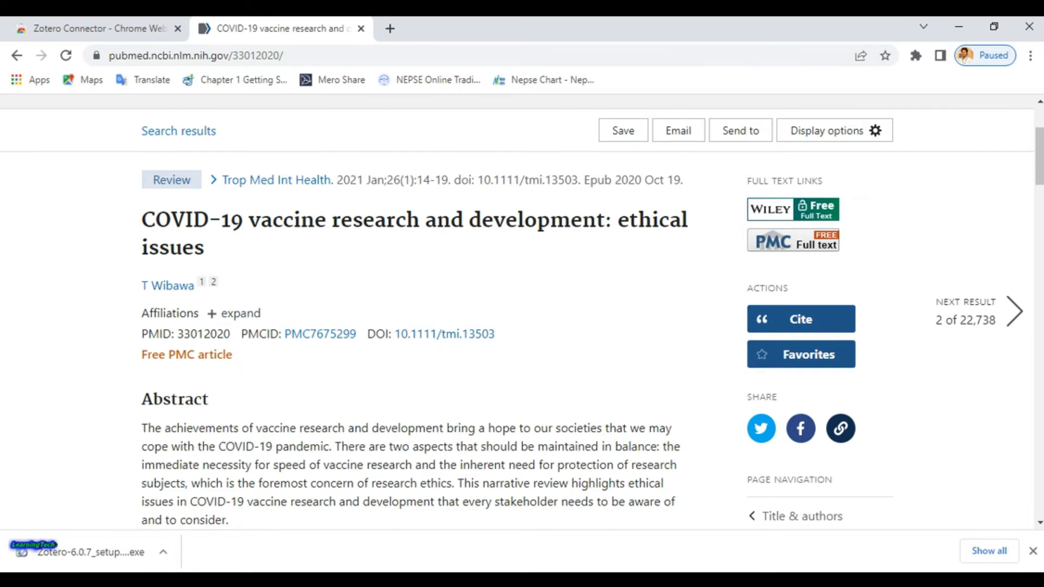
Step: Switch to Zotero and examine which identifier types can be used to add an item to the library
{"action": "left_click", "coordinate": [518, 580]}
{"action": "left_click", "coordinate": [241, 60]}
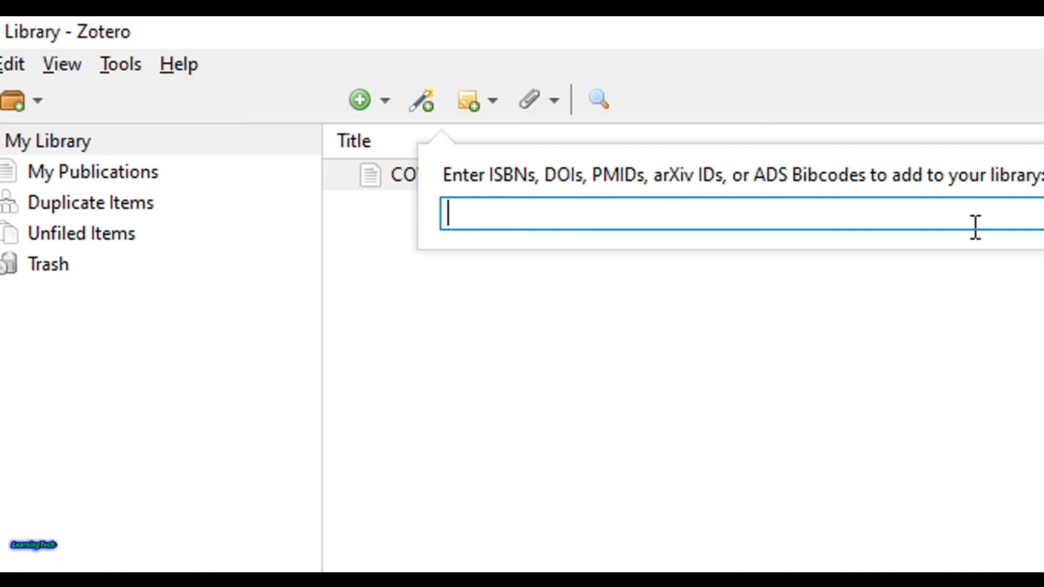
{"action": "left_click", "coordinate": [606, 274]}
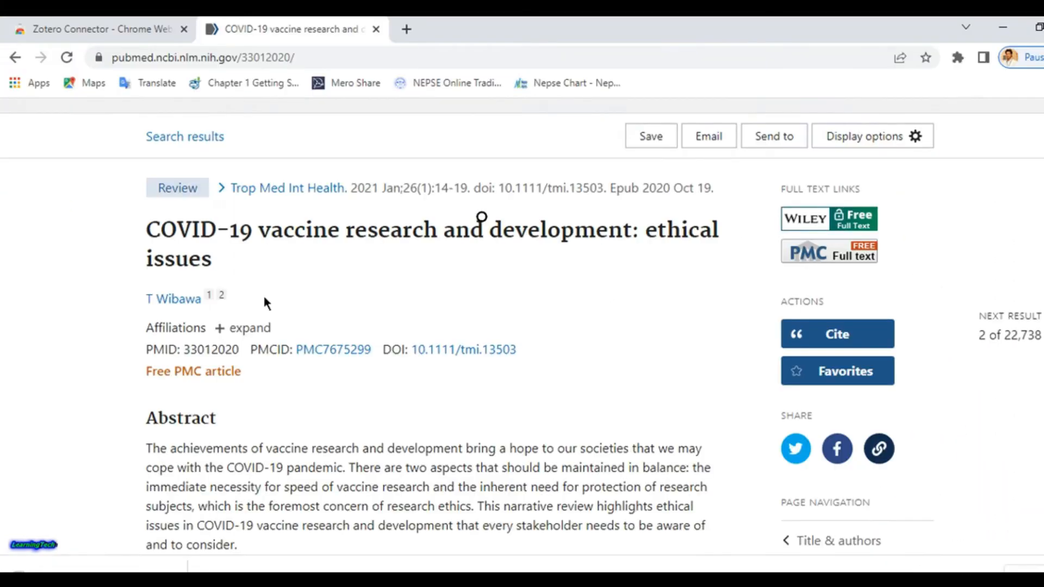
Step: Copy the PMID 33012020 from the PubMed article and add the article to the Zotero library by that identifier
{"action": "left_click_drag", "start_coordinate": [230, 335], "coordinate": [176, 334]}
{"action": "right_click", "coordinate": [210, 335]}
{"action": "left_click", "coordinate": [233, 345]}
{"action": "key", "text": "alt+Tab"}
{"action": "left_click", "coordinate": [240, 62]}
{"action": "right_click", "coordinate": [291, 117]}
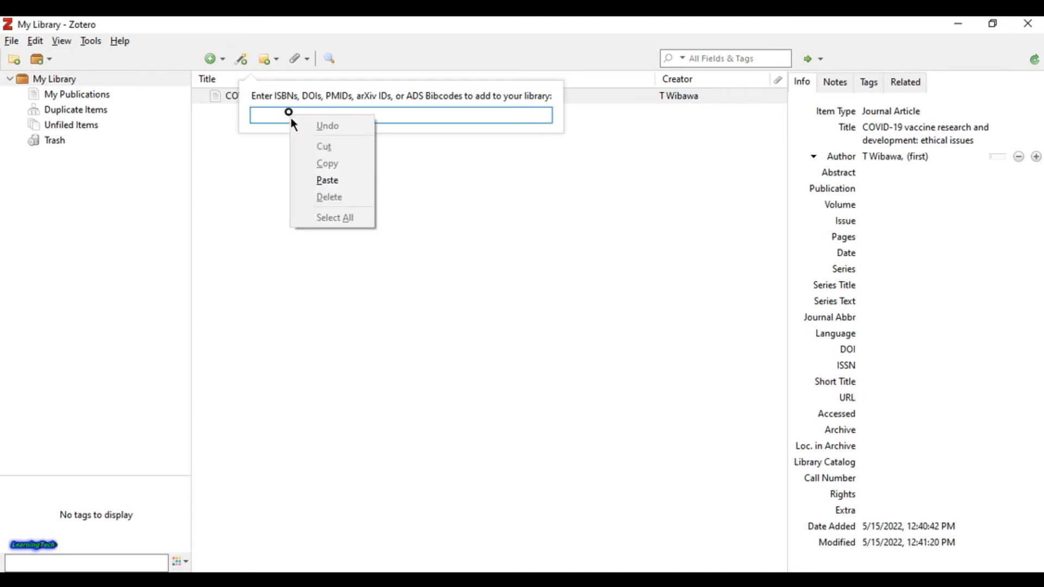
{"action": "left_click", "coordinate": [335, 180]}
{"action": "key", "text": "Return"}
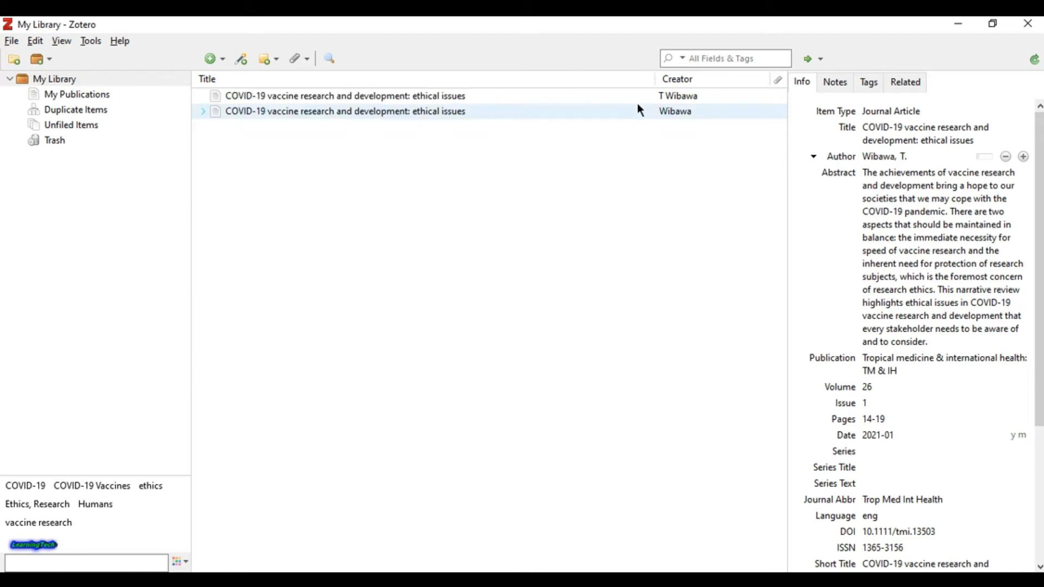
Step: Compare the manually created item with the one added by PMID, examining the latter's author and abstract details
{"action": "left_click", "coordinate": [450, 101]}
{"action": "left_click", "coordinate": [449, 112]}
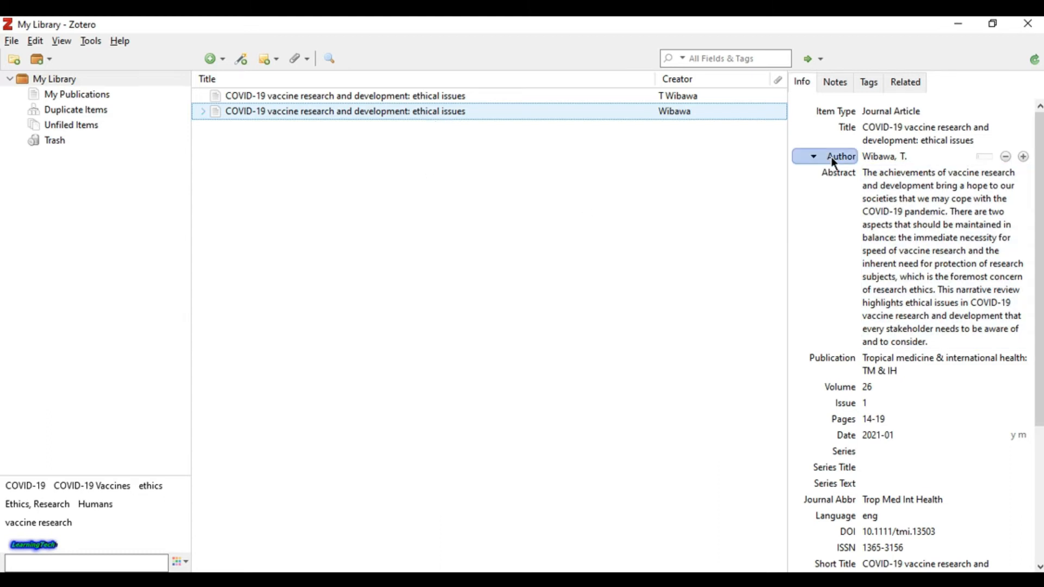
{"action": "left_click", "coordinate": [902, 161]}
{"action": "left_click", "coordinate": [898, 183]}
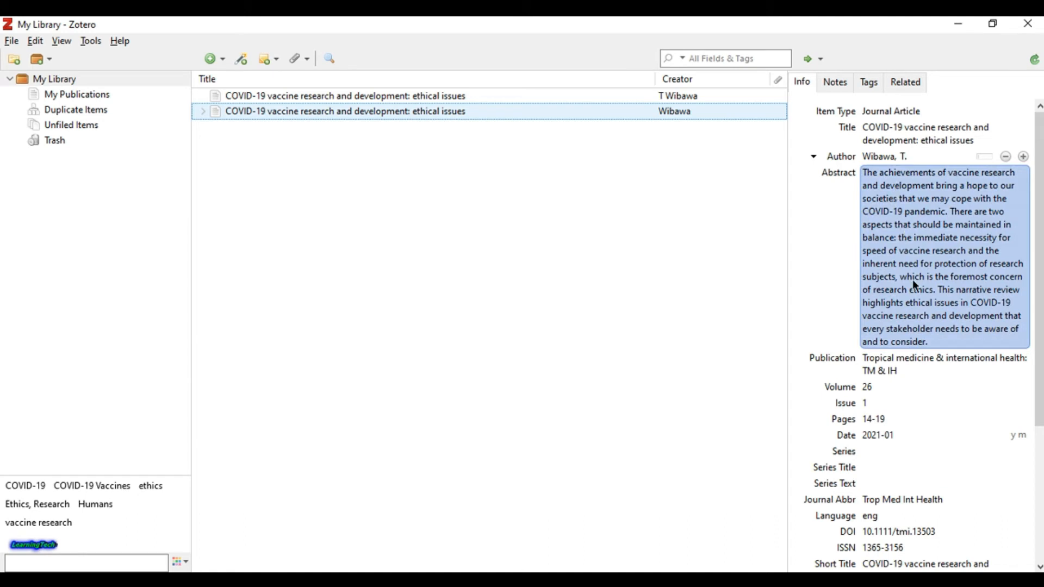
Step: Examine the remaining metadata fields of the item added by PMID, from publication details down to library catalog and extra identifiers
{"action": "scroll", "coordinate": [912, 280], "scroll_direction": "down", "scroll_amount": 3}
{"action": "left_click", "coordinate": [911, 297]}
{"action": "left_click", "coordinate": [905, 309]}
{"action": "left_click", "coordinate": [899, 326]}
{"action": "left_click", "coordinate": [898, 356]}
{"action": "left_click", "coordinate": [911, 342]}
{"action": "left_click", "coordinate": [916, 357]}
{"action": "left_click", "coordinate": [914, 402]}
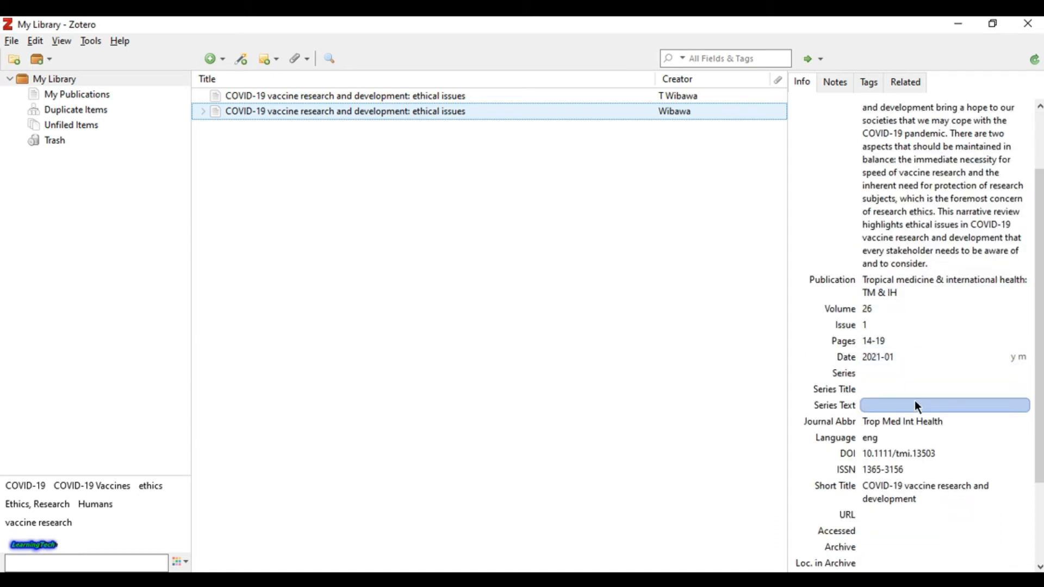
{"action": "scroll", "coordinate": [914, 400], "scroll_direction": "down", "scroll_amount": 3}
{"action": "left_click", "coordinate": [915, 397]}
{"action": "left_click", "coordinate": [944, 548]}
{"action": "left_click", "coordinate": [951, 422]}
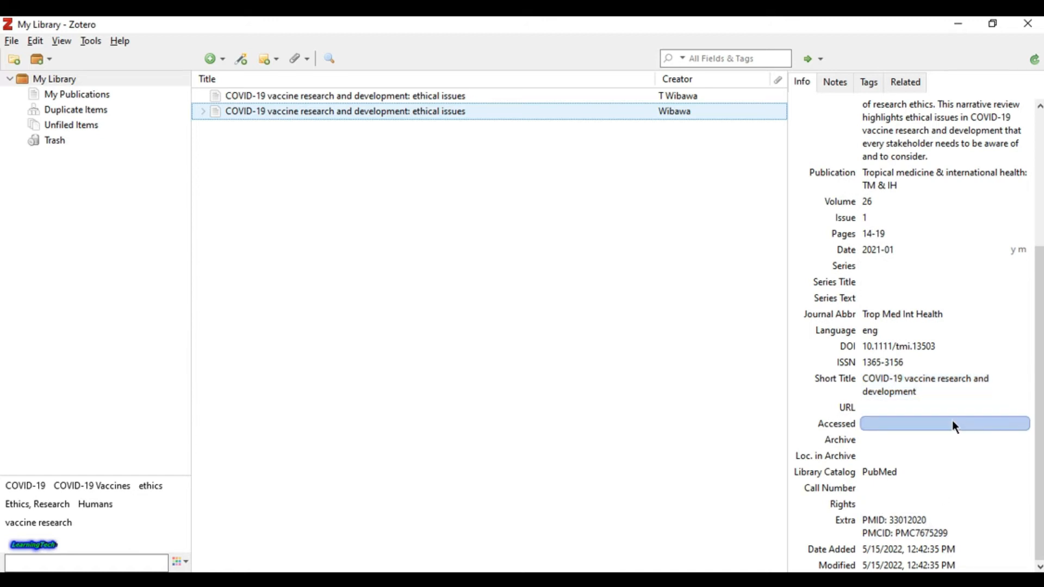
{"action": "scroll", "coordinate": [952, 418], "scroll_direction": "up", "scroll_amount": 3}
{"action": "left_click", "coordinate": [953, 418]}
{"action": "left_click", "coordinate": [956, 407]}
{"action": "left_click", "coordinate": [961, 363]}
{"action": "left_click", "coordinate": [522, 397]}
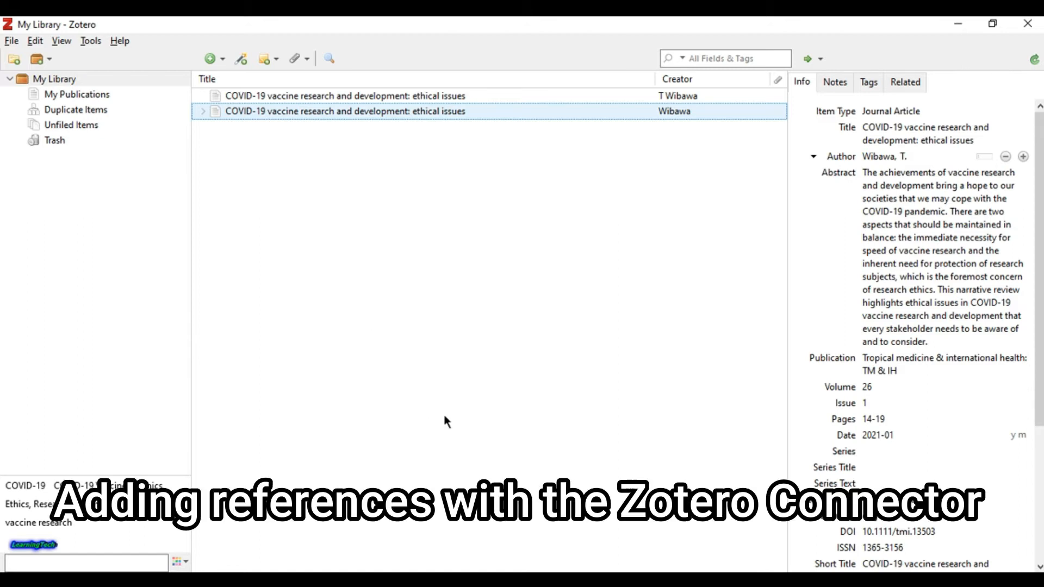
Step: Switch to Chrome and check for the Zotero Connector among the browser's installed extensions
{"action": "left_click", "coordinate": [530, 580]}
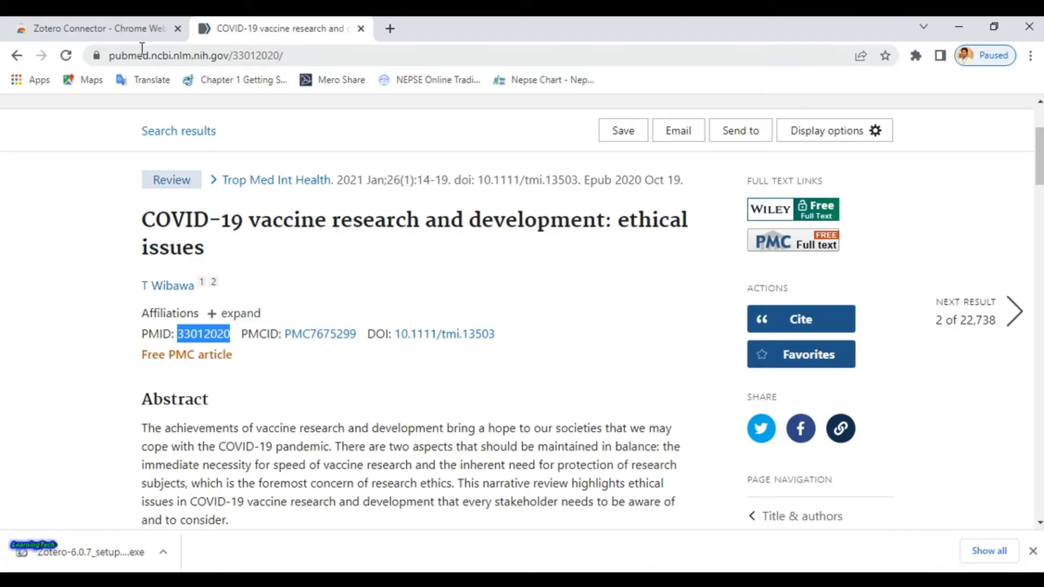
{"action": "left_click", "coordinate": [119, 31]}
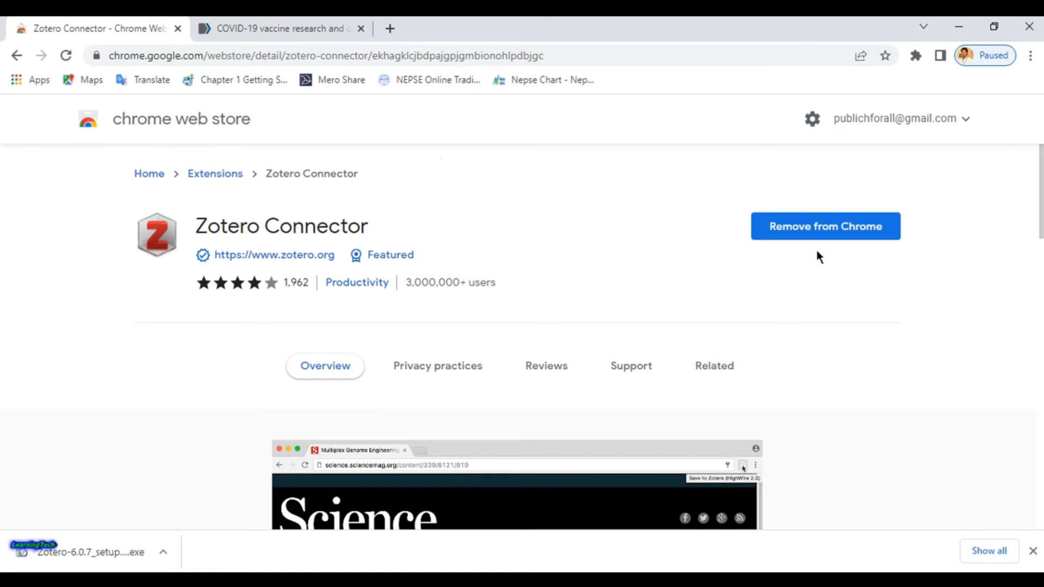
{"action": "left_click", "coordinate": [918, 56]}
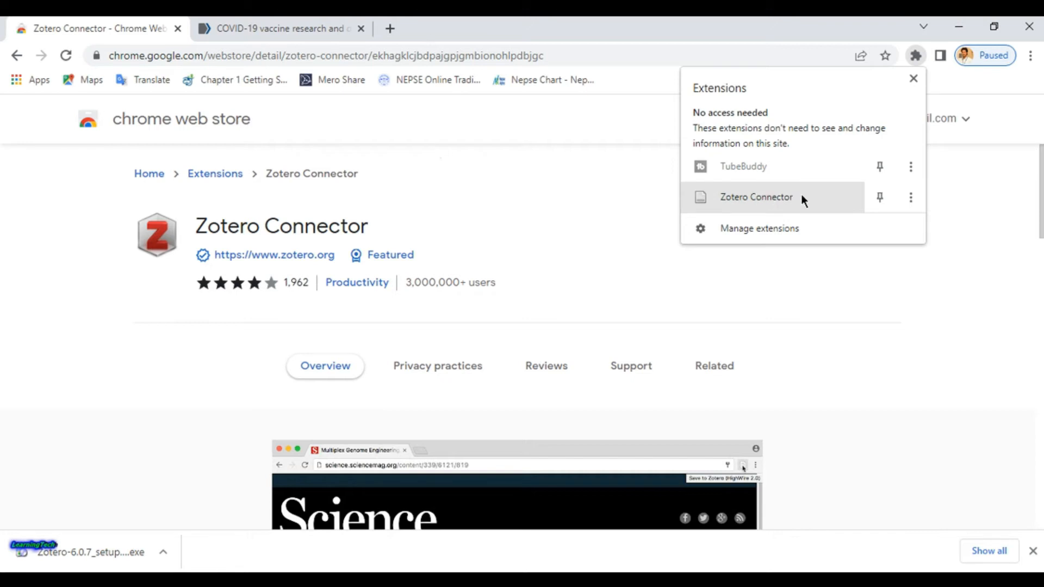
Step: Save the PubMed article "COVID-19 vaccine research and development: ethical issues" to My Library with the Zotero Connector
{"action": "left_click", "coordinate": [280, 33]}
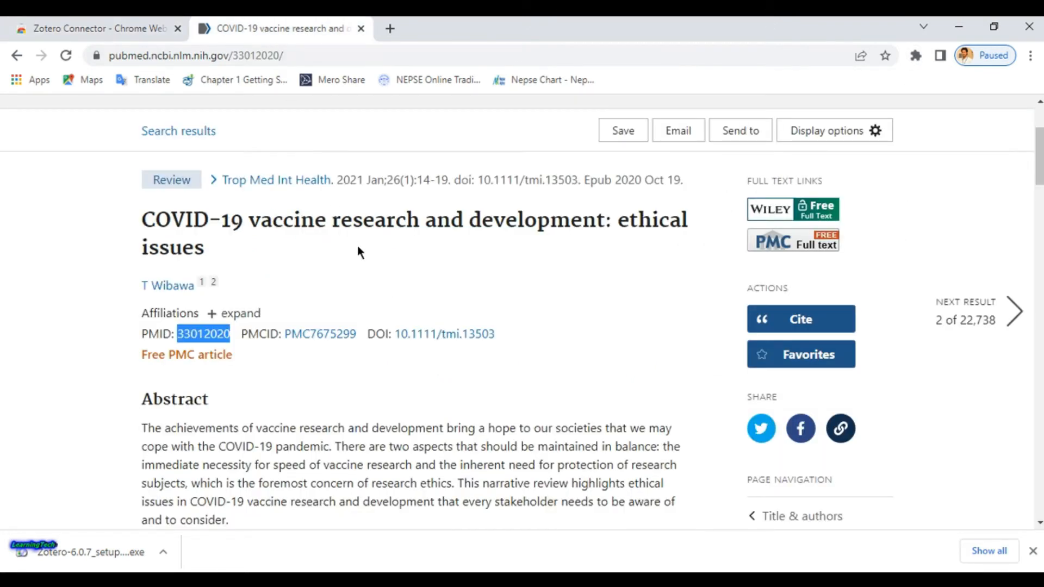
{"action": "scroll", "coordinate": [408, 276], "scroll_direction": "down", "scroll_amount": 8}
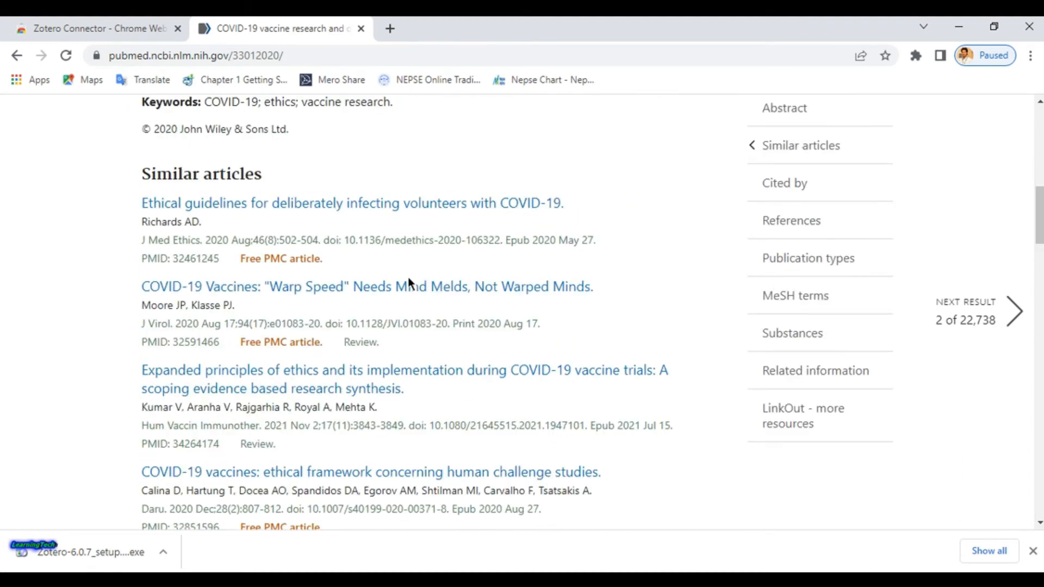
{"action": "scroll", "coordinate": [407, 276], "scroll_direction": "up", "scroll_amount": 10}
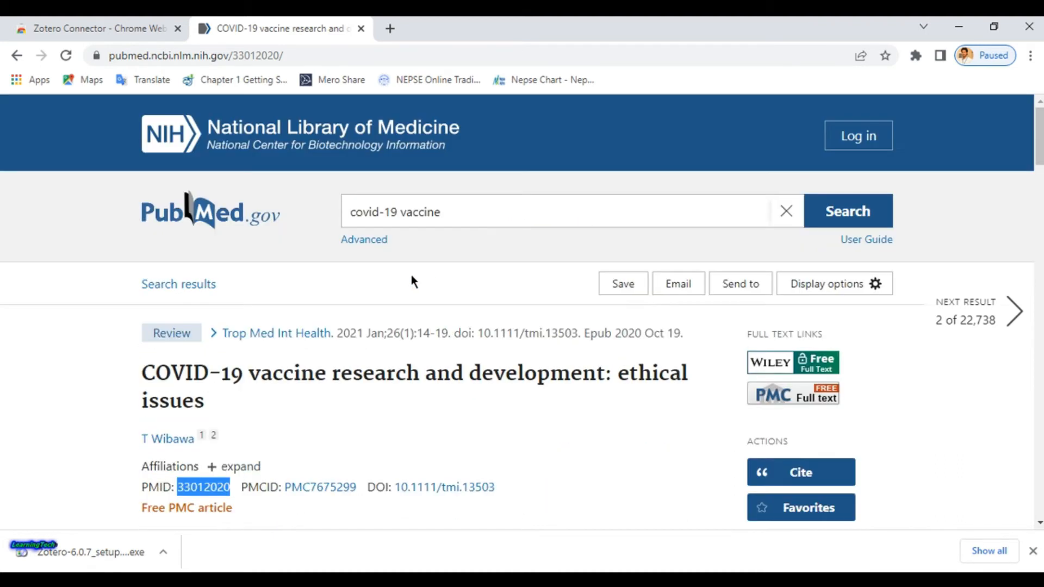
{"action": "left_click", "coordinate": [916, 56]}
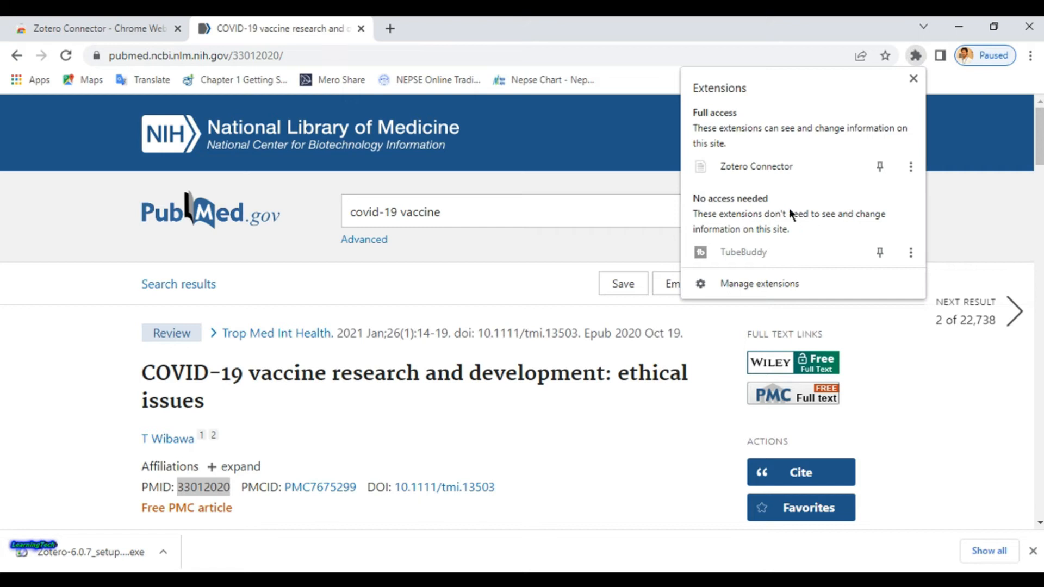
{"action": "left_click", "coordinate": [782, 168]}
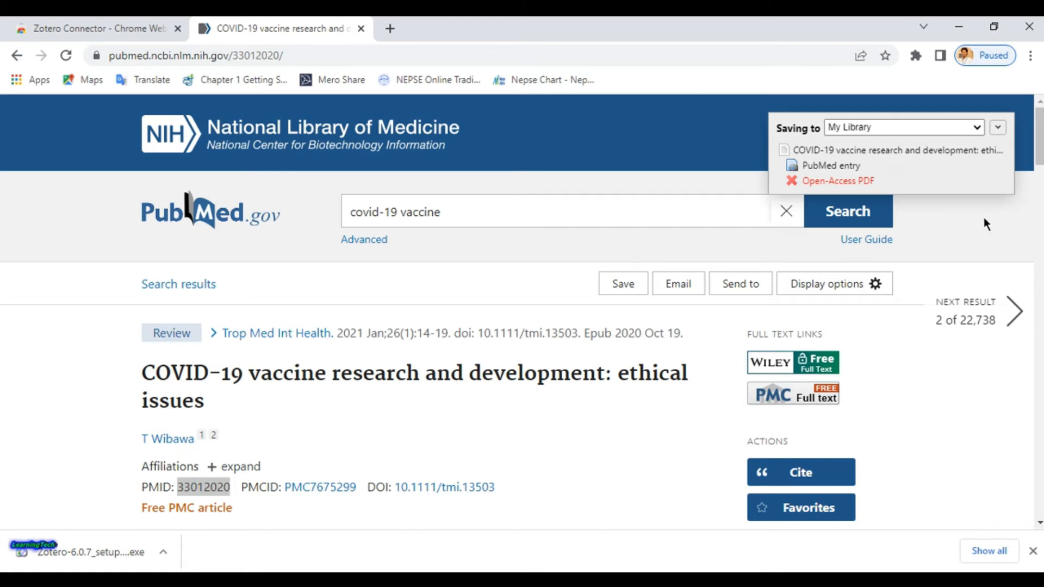
{"action": "left_click", "coordinate": [983, 217]}
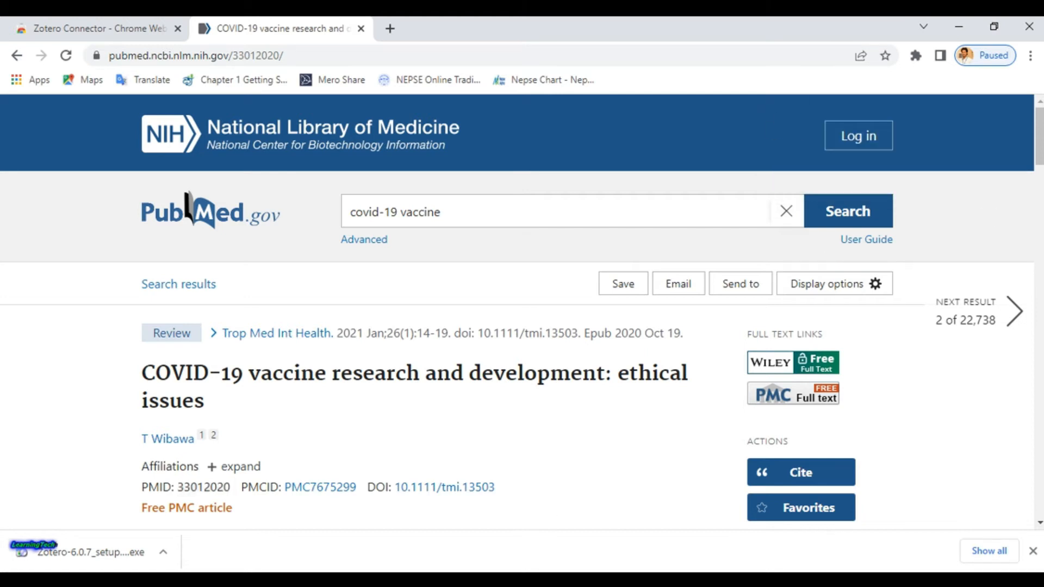
Step: Switch to Zotero and compare the article's manual, PMID and Connector entries in the library
{"action": "left_click", "coordinate": [275, 583]}
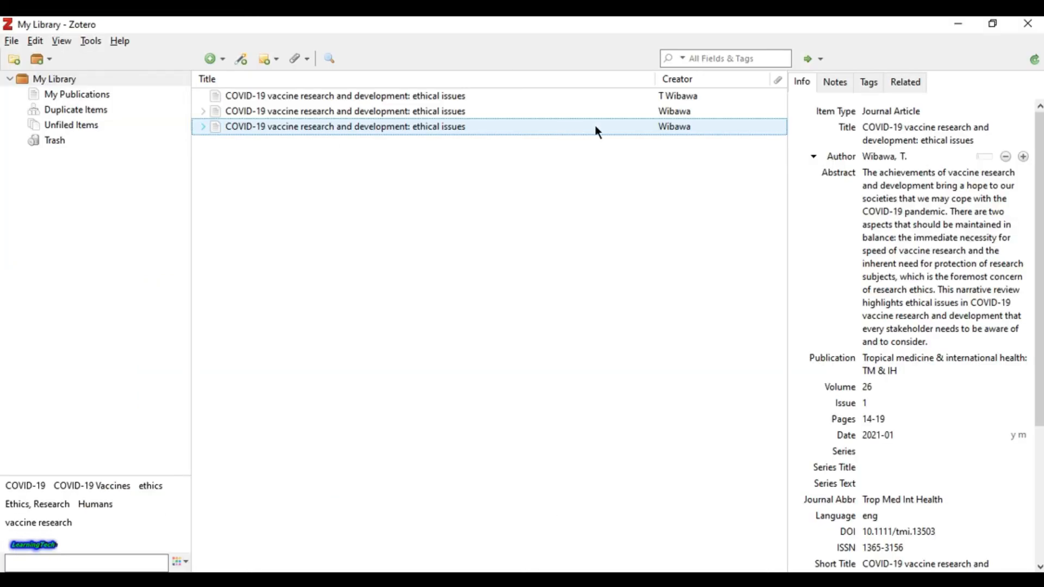
{"action": "left_click", "coordinate": [435, 102]}
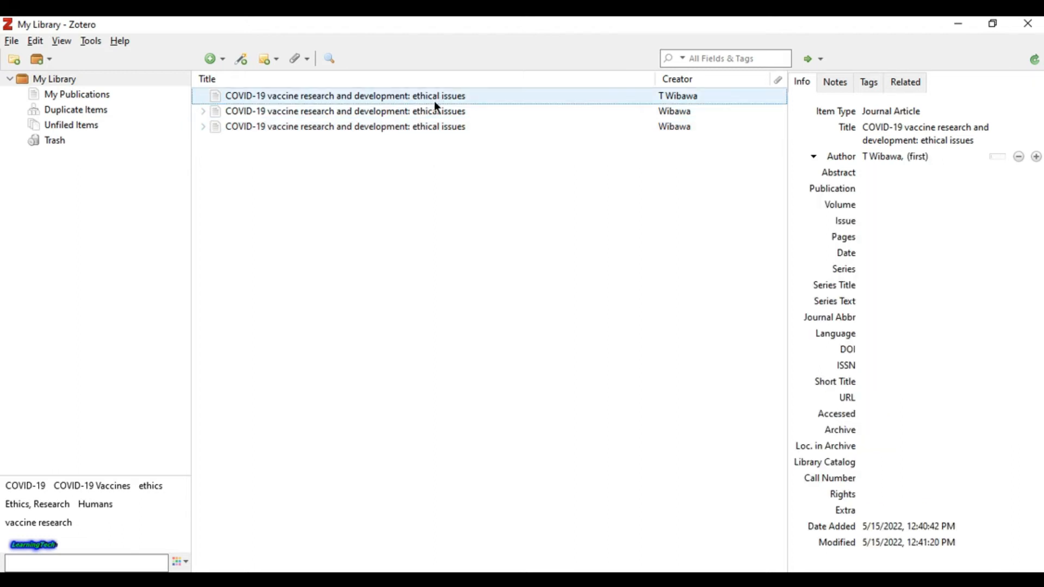
{"action": "left_click", "coordinate": [477, 114]}
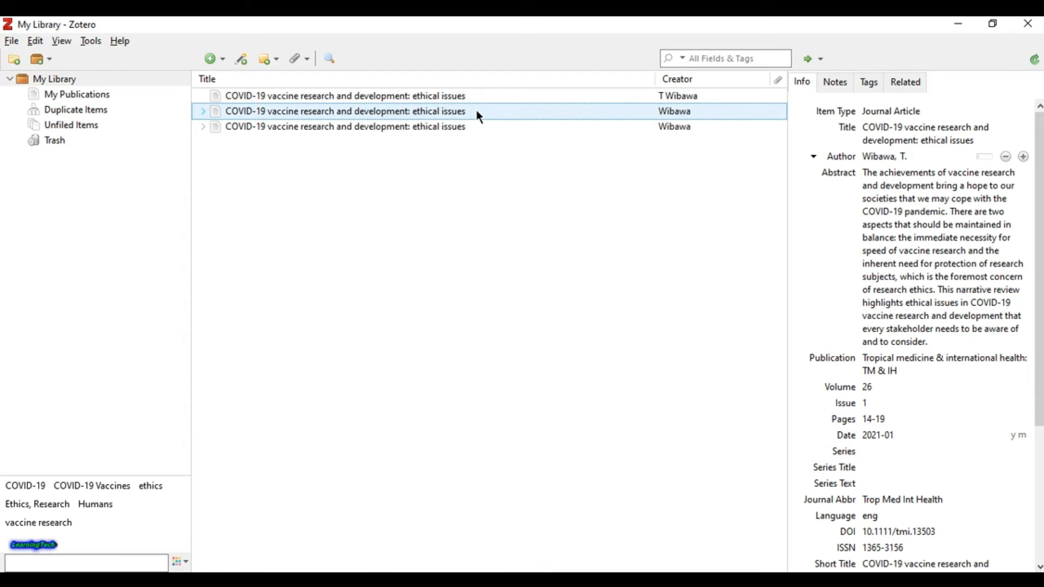
{"action": "left_click", "coordinate": [472, 128]}
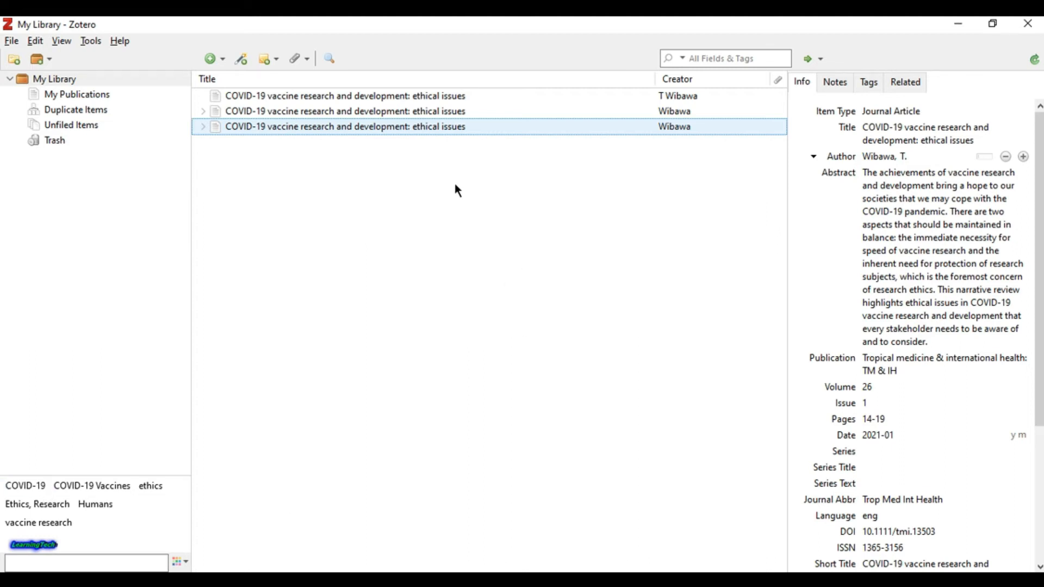
{"action": "left_click", "coordinate": [454, 95], "text": "ctrl"}
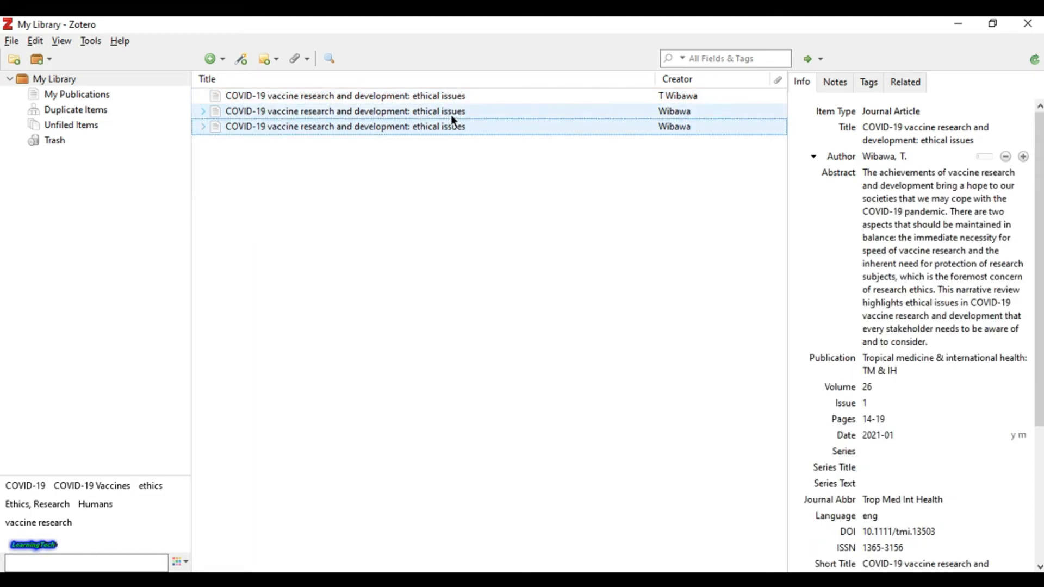
{"action": "left_click", "coordinate": [459, 97]}
{"action": "left_click", "coordinate": [465, 114]}
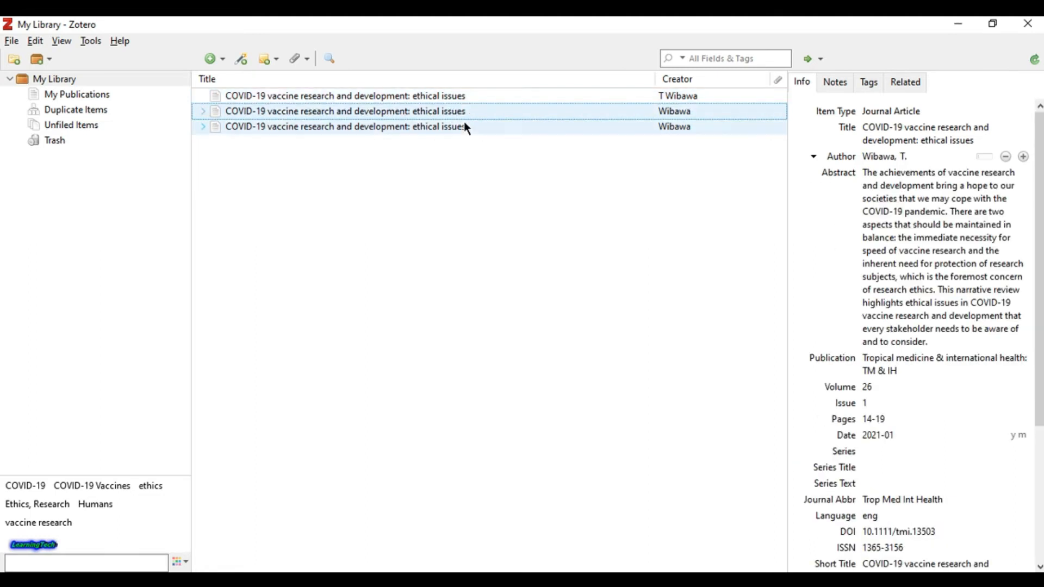
{"action": "left_click", "coordinate": [456, 98]}
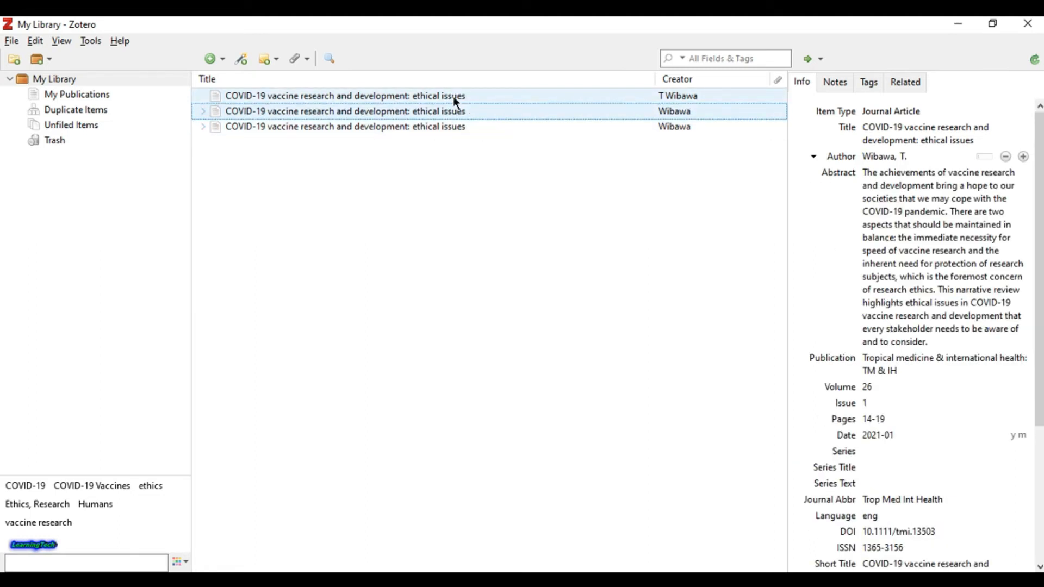
{"action": "left_click", "coordinate": [683, 111]}
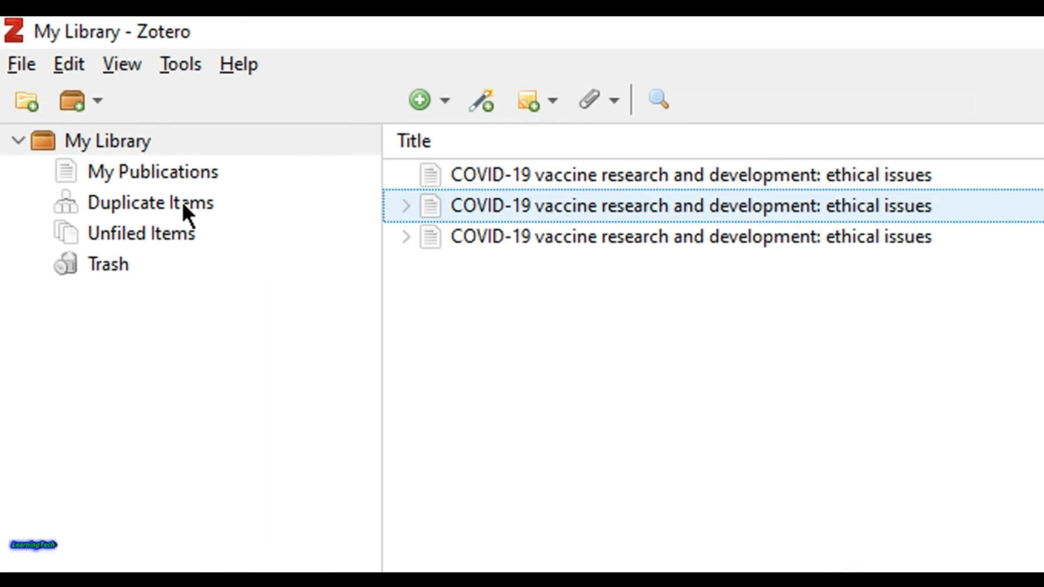
Step: Merge the two matching entries of the article found among the duplicate items and return to My Library
{"action": "left_click", "coordinate": [215, 205]}
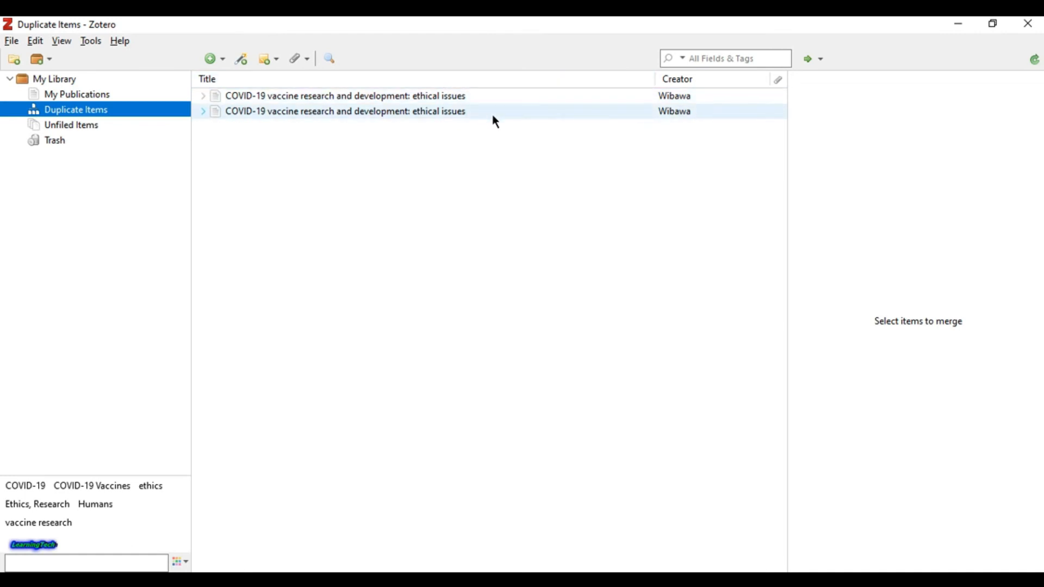
{"action": "left_click", "coordinate": [462, 112]}
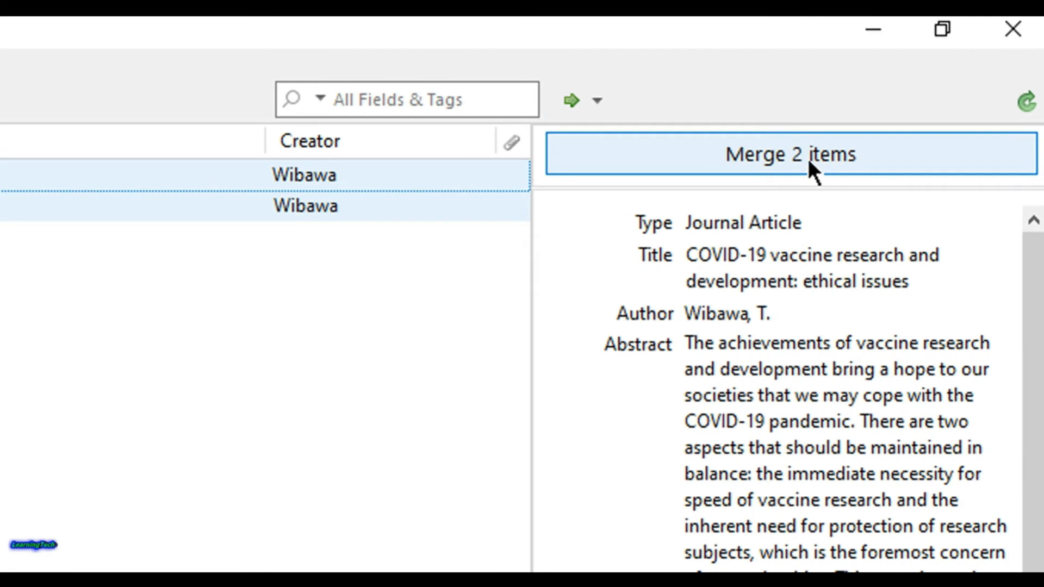
{"action": "left_click", "coordinate": [832, 156]}
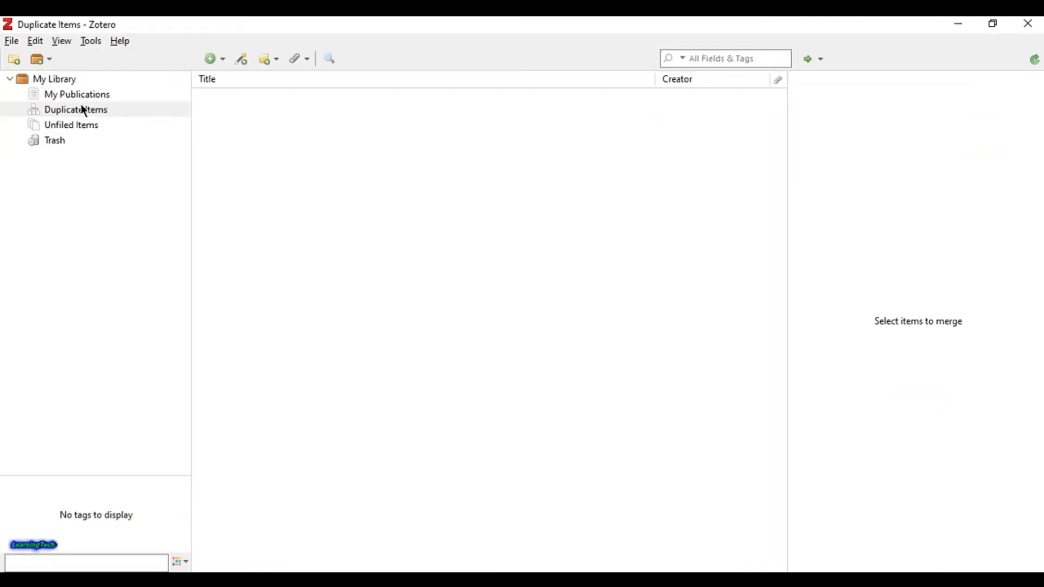
{"action": "left_click", "coordinate": [79, 95]}
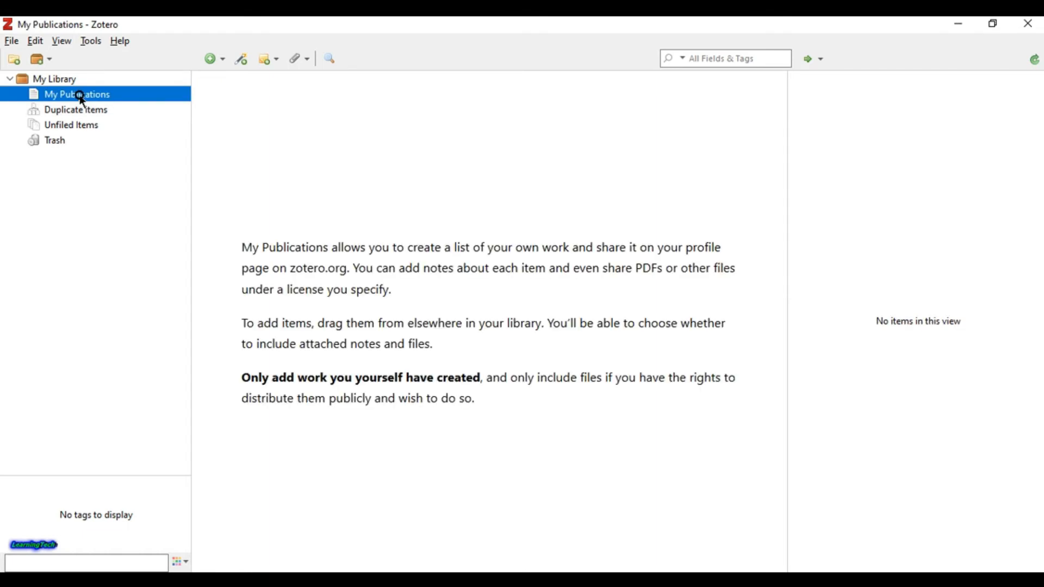
{"action": "left_click", "coordinate": [76, 112]}
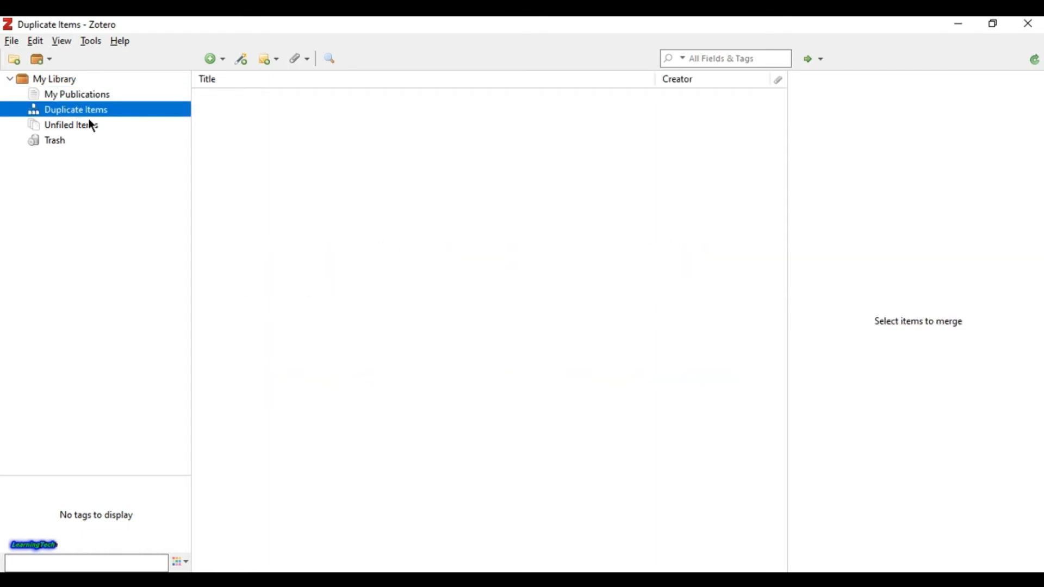
{"action": "left_click", "coordinate": [64, 83]}
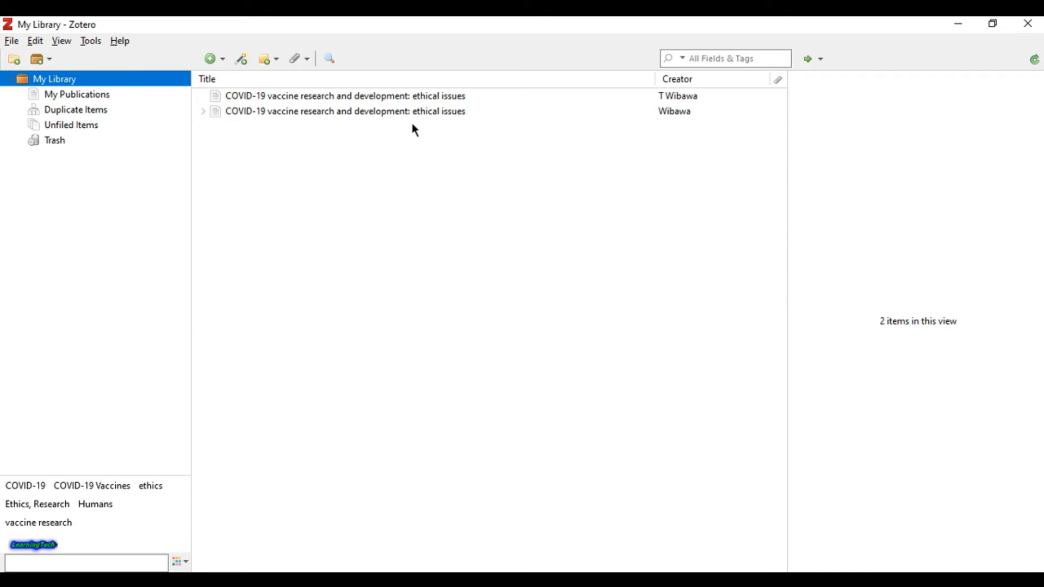
Step: Open the PubMed entry attached to the merged article, look through its web page, and return to Zotero
{"action": "left_click", "coordinate": [204, 112]}
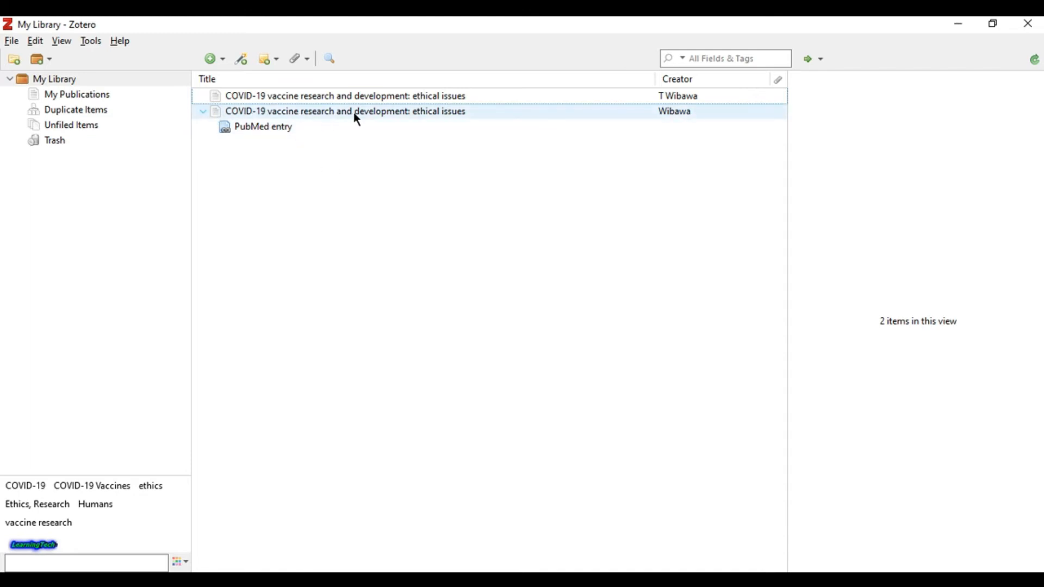
{"action": "left_click", "coordinate": [288, 131]}
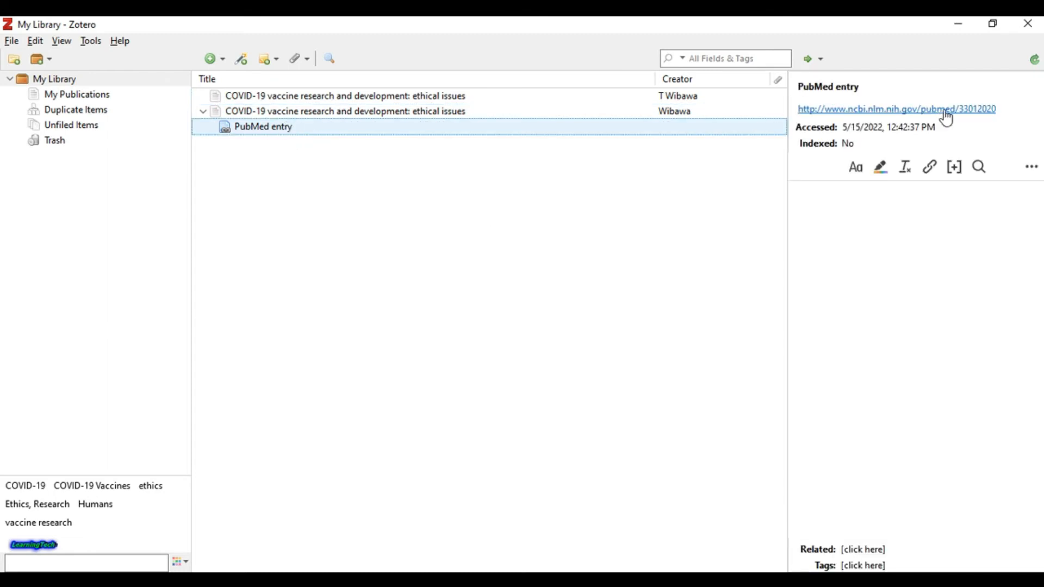
{"action": "double_click", "coordinate": [290, 132]}
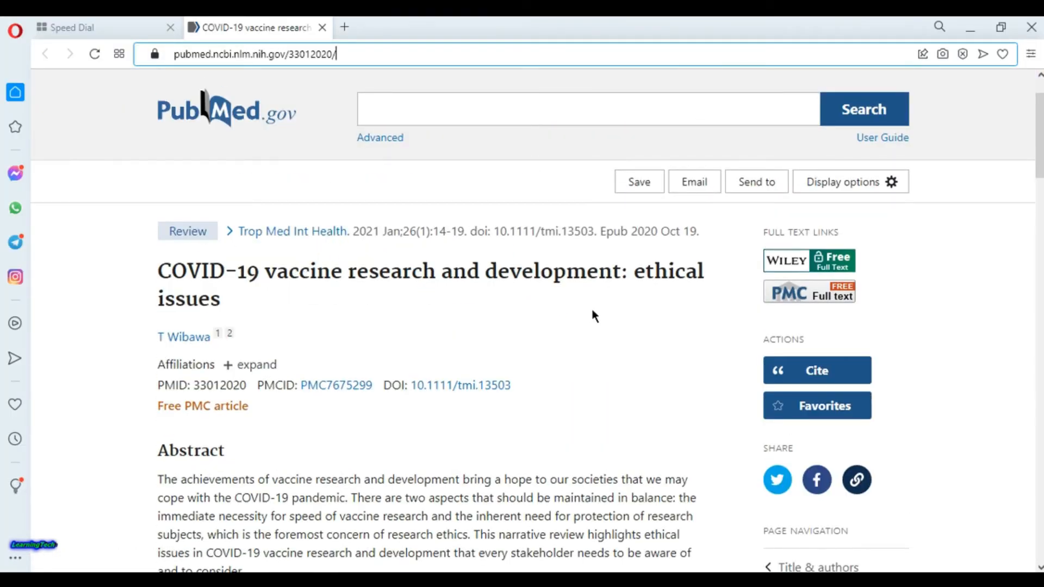
{"action": "scroll", "coordinate": [371, 394], "scroll_direction": "down", "scroll_amount": 5}
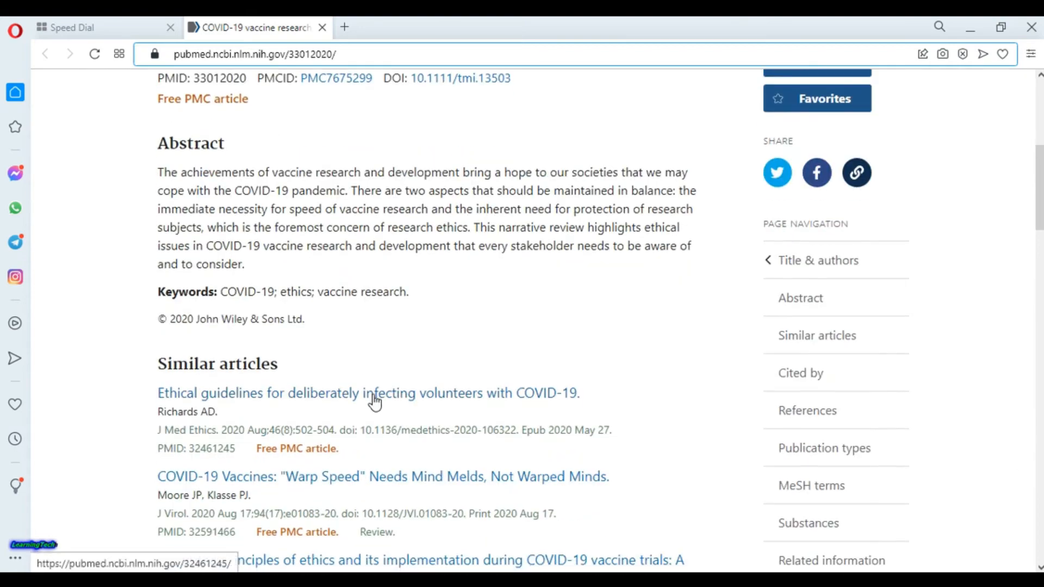
{"action": "scroll", "coordinate": [379, 405], "scroll_direction": "down", "scroll_amount": 3}
{"action": "scroll", "coordinate": [378, 405], "scroll_direction": "up", "scroll_amount": 8}
{"action": "left_click", "coordinate": [965, 29]}
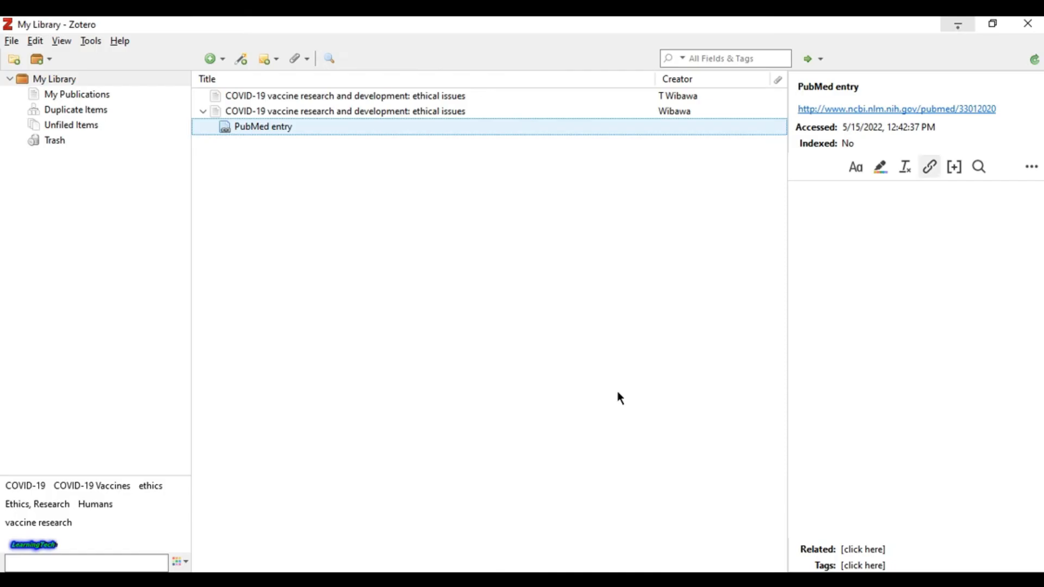
Step: Switch to Chrome and save the PubMed article "COVID-19 Vaccines: "Warp Speed" Needs Mind Melds, Not Warped Minds" to the Zotero library
{"action": "left_click", "coordinate": [483, 113]}
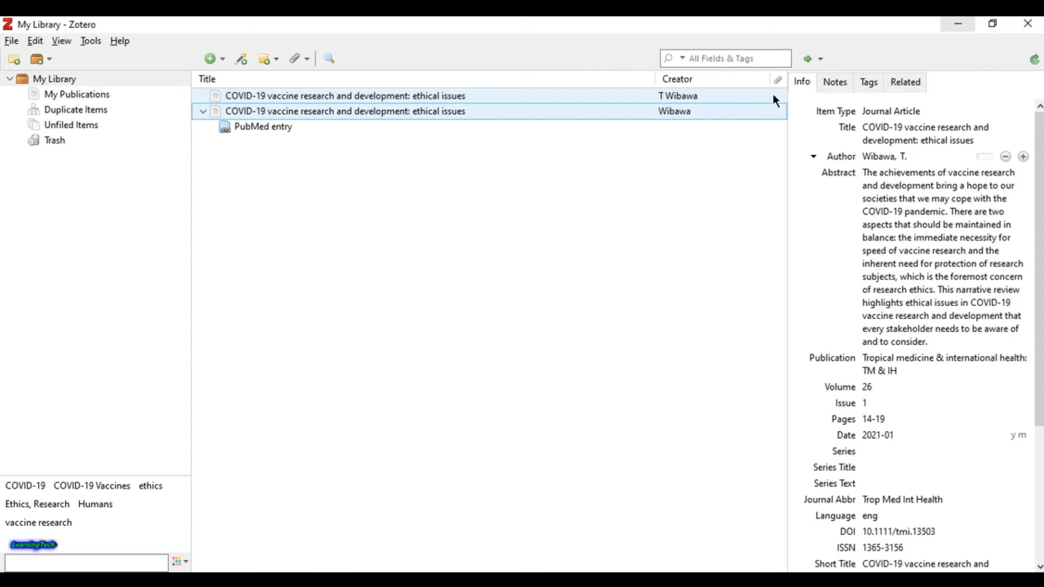
{"action": "left_click", "coordinate": [631, 578]}
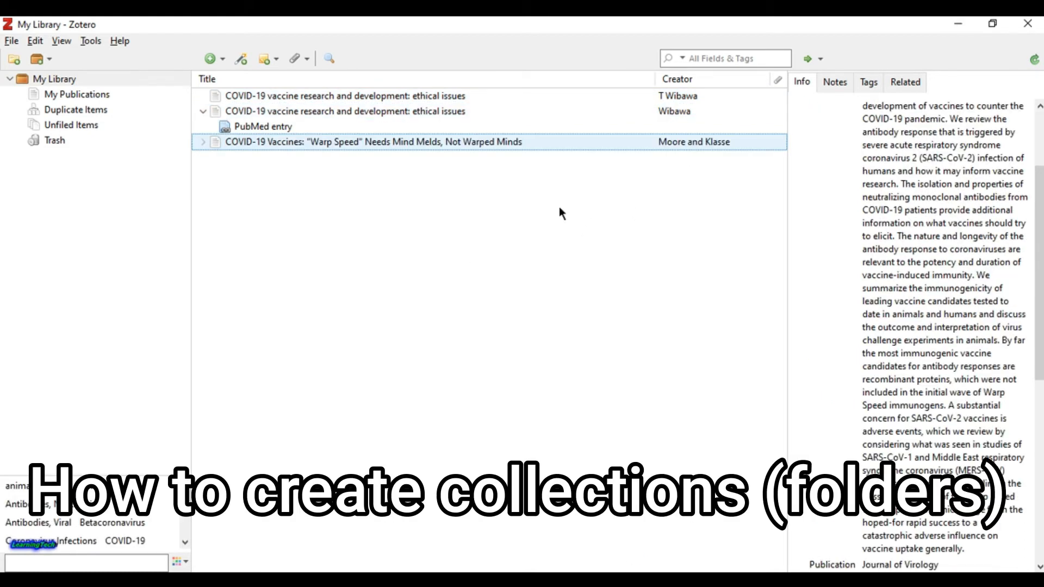
Step: Switch to Chrome and search PubMed for "cancer", refining the search to "breast cancer"
{"action": "left_click", "coordinate": [205, 111]}
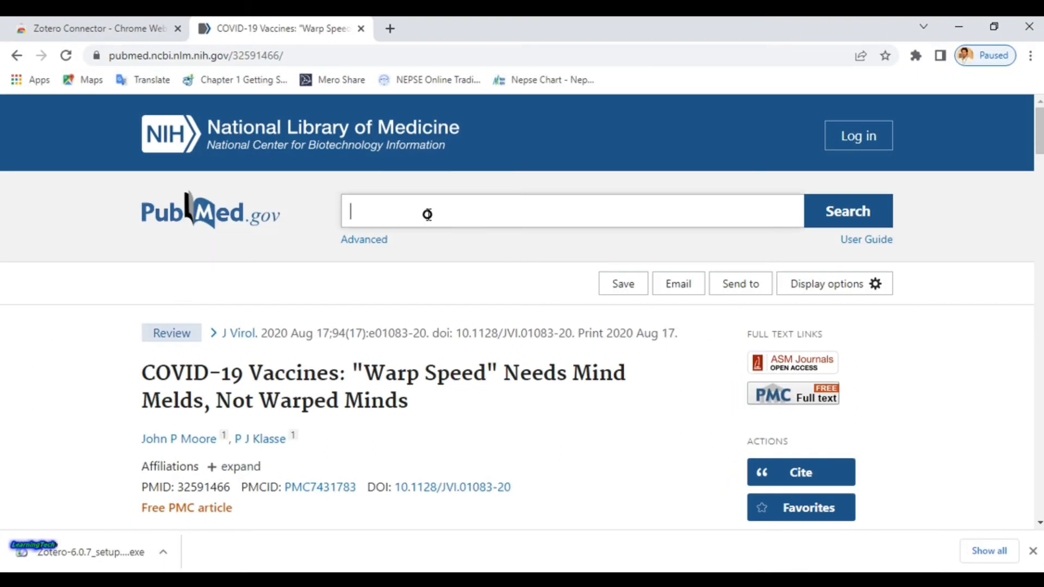
{"action": "type", "text": "cancer"}
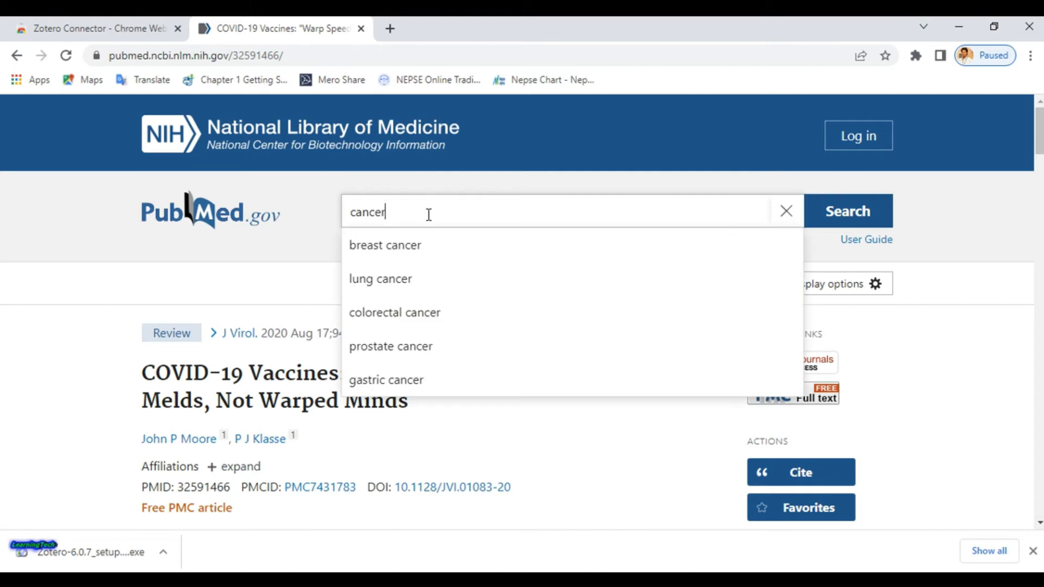
{"action": "key", "text": "Return"}
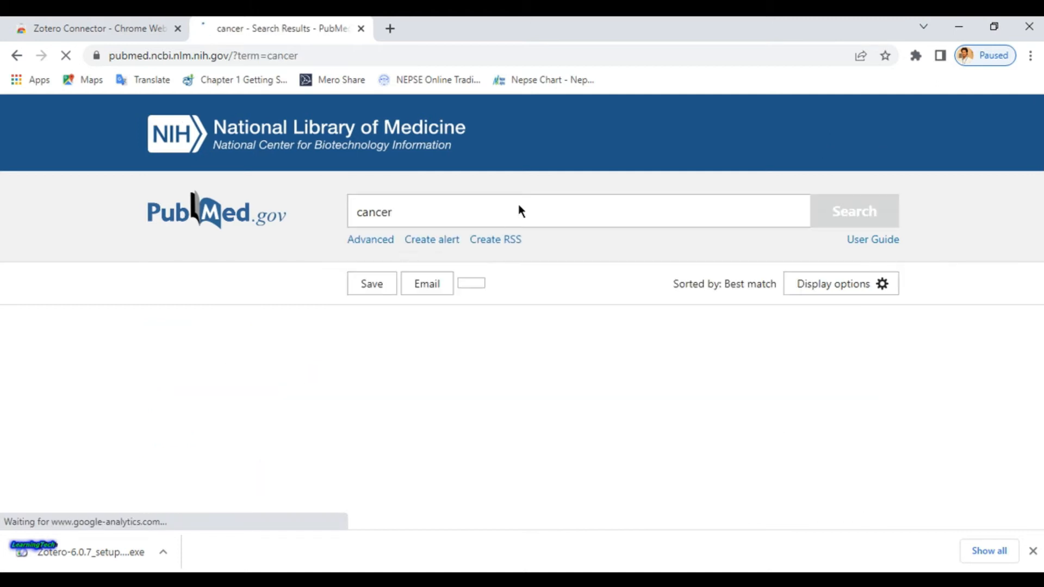
{"action": "scroll", "coordinate": [553, 374], "scroll_direction": "down", "scroll_amount": 3}
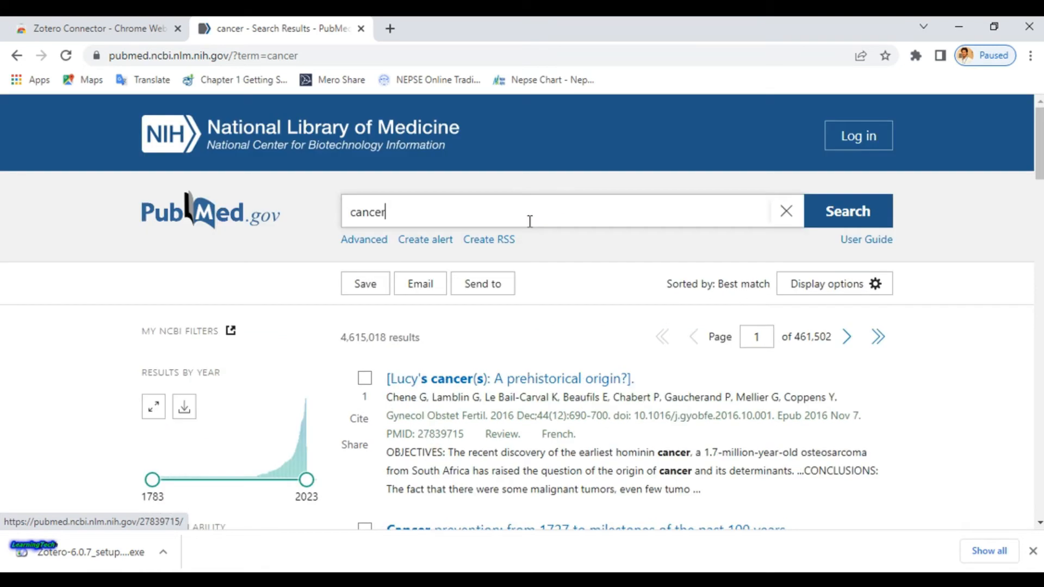
{"action": "left_click", "coordinate": [529, 222]}
{"action": "left_click", "coordinate": [482, 250]}
{"action": "scroll", "coordinate": [583, 310], "scroll_direction": "down", "scroll_amount": 4}
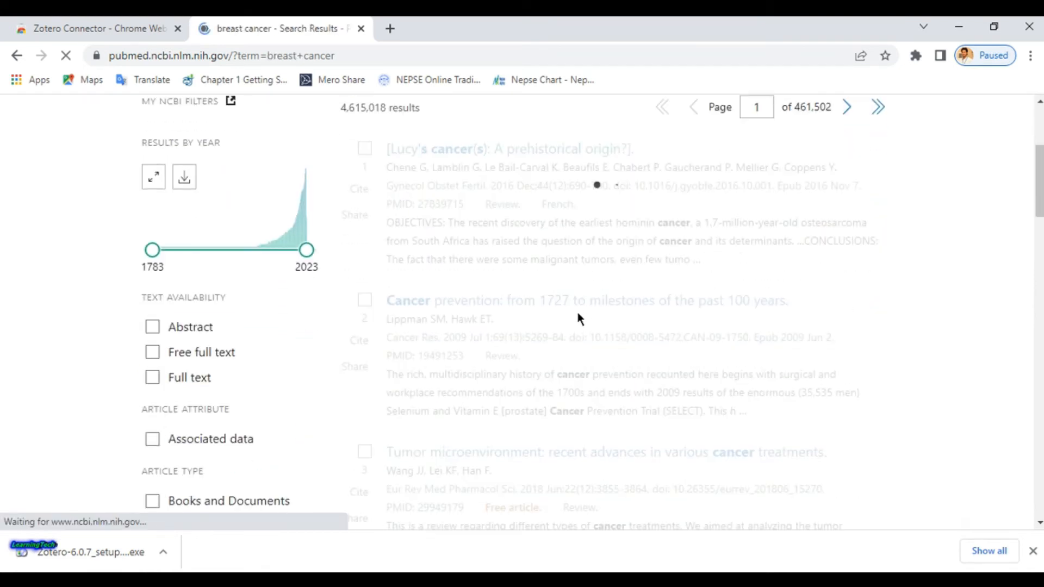
{"action": "scroll", "coordinate": [578, 314], "scroll_direction": "up", "scroll_amount": 2}
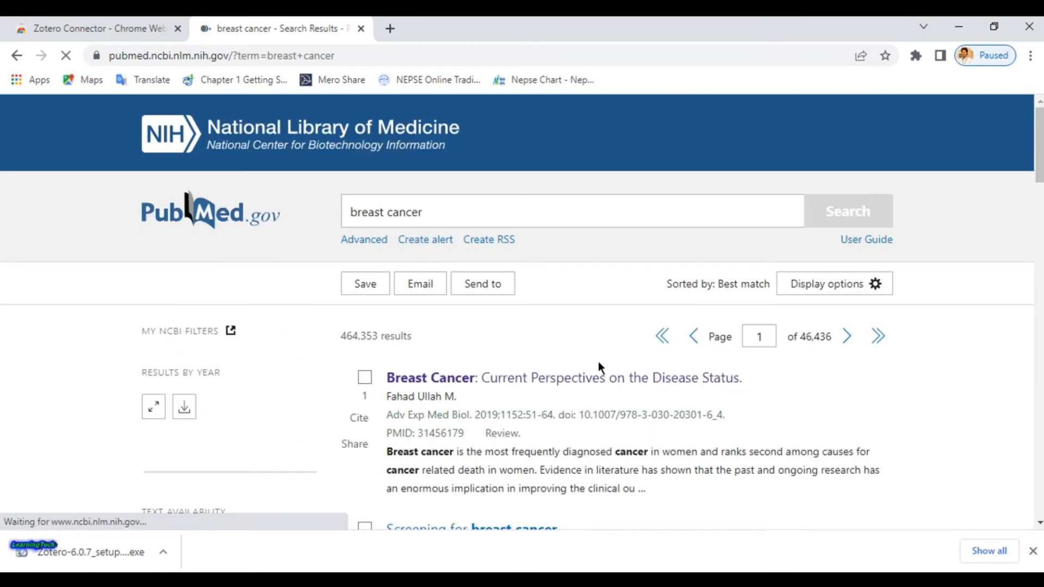
Step: Open the article "Breast Cancer: Current Perspectives on the Disease Status" and save it to My Library with the Zotero Connector
{"action": "left_click", "coordinate": [622, 379]}
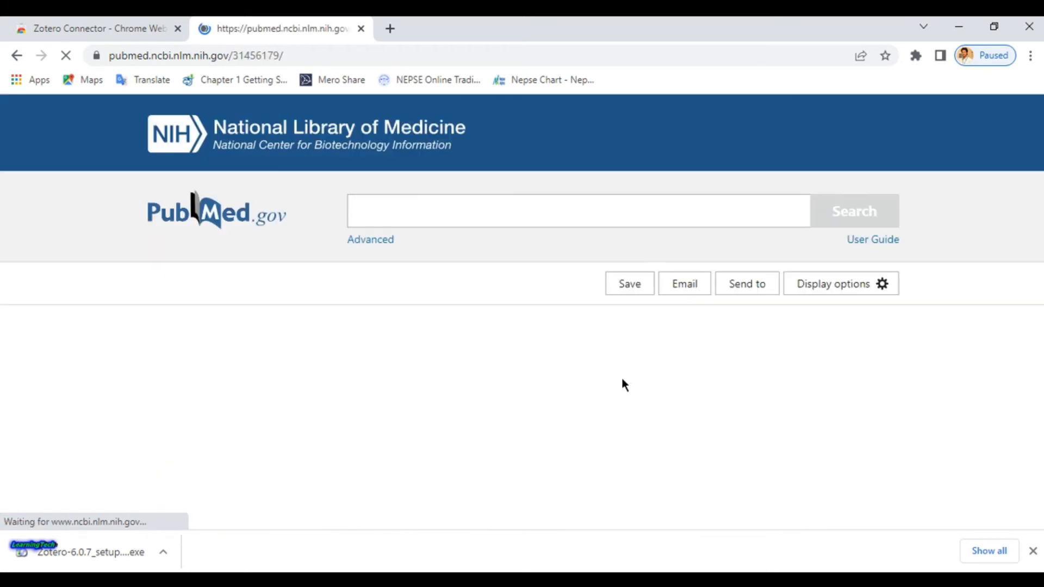
{"action": "left_click", "coordinate": [917, 56]}
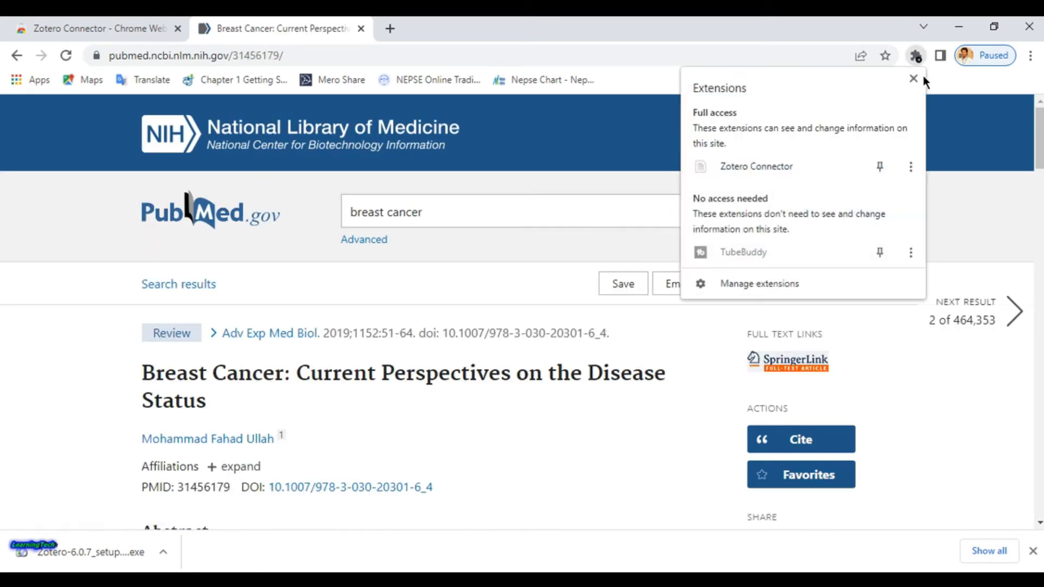
{"action": "left_click", "coordinate": [759, 170]}
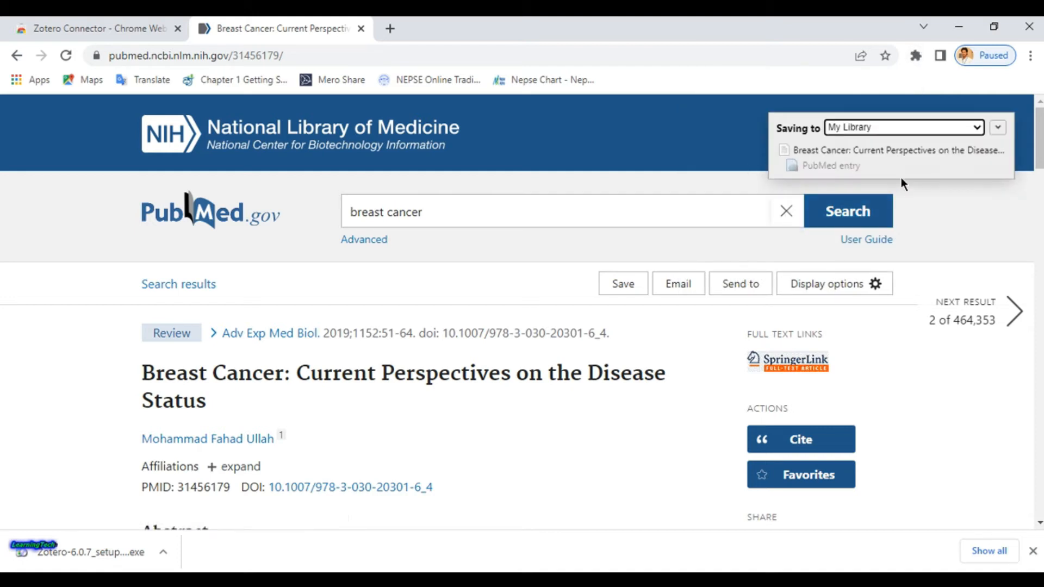
{"action": "left_click", "coordinate": [916, 56]}
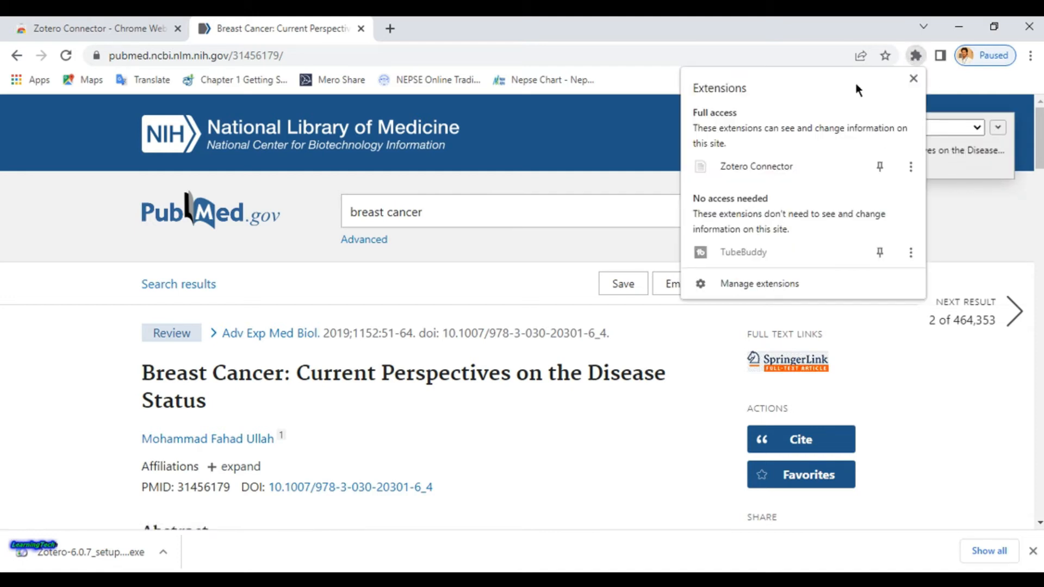
{"action": "left_click", "coordinate": [916, 56]}
Step: Return to the search results, open the article "Screening for breast cancer" and save it to My Library with the Zotero Connector
{"action": "scroll", "coordinate": [485, 364], "scroll_direction": "down", "scroll_amount": 7}
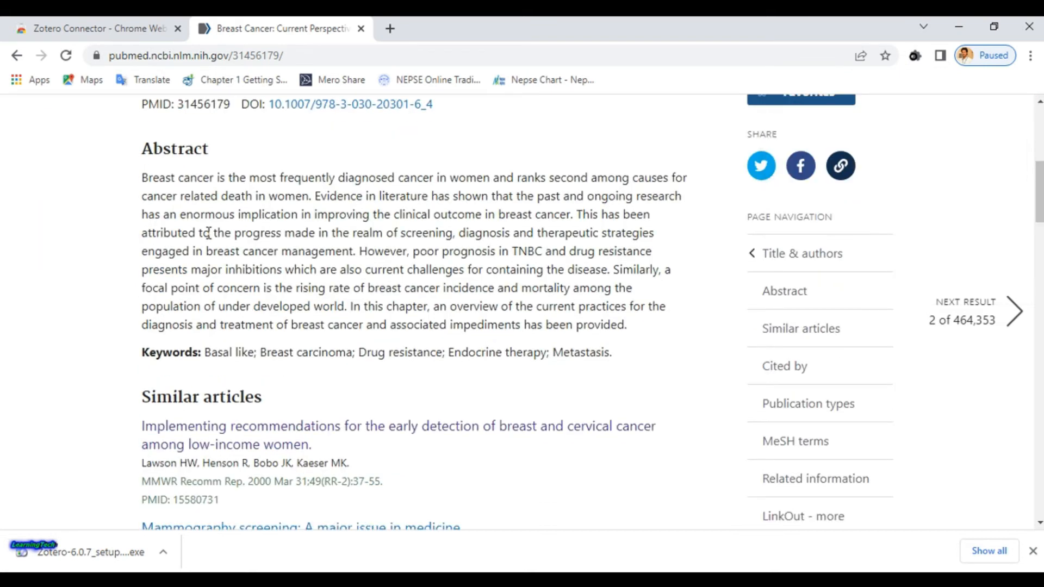
{"action": "left_click", "coordinate": [17, 55]}
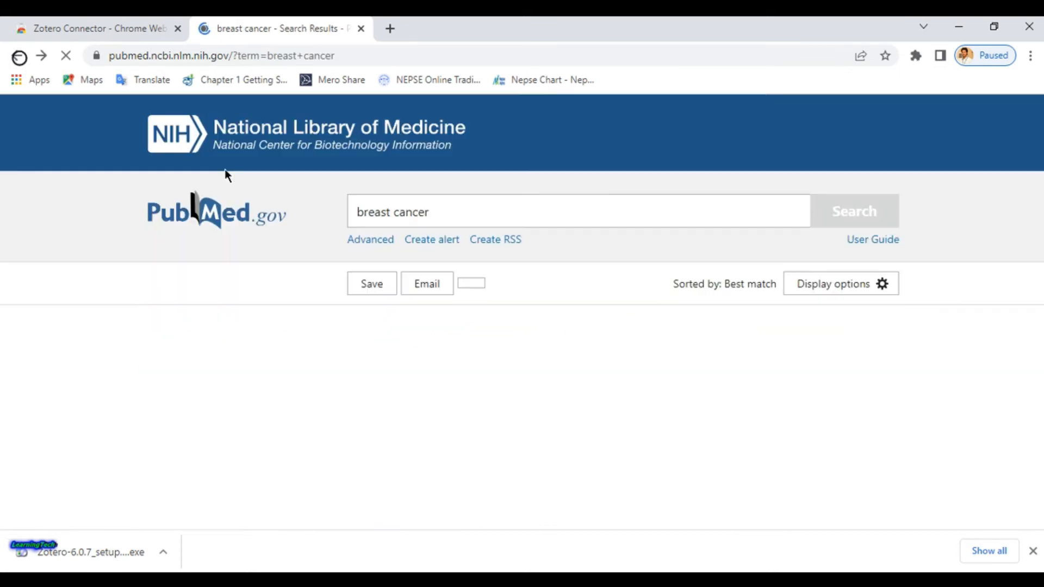
{"action": "scroll", "coordinate": [226, 172], "scroll_direction": "down", "scroll_amount": 4}
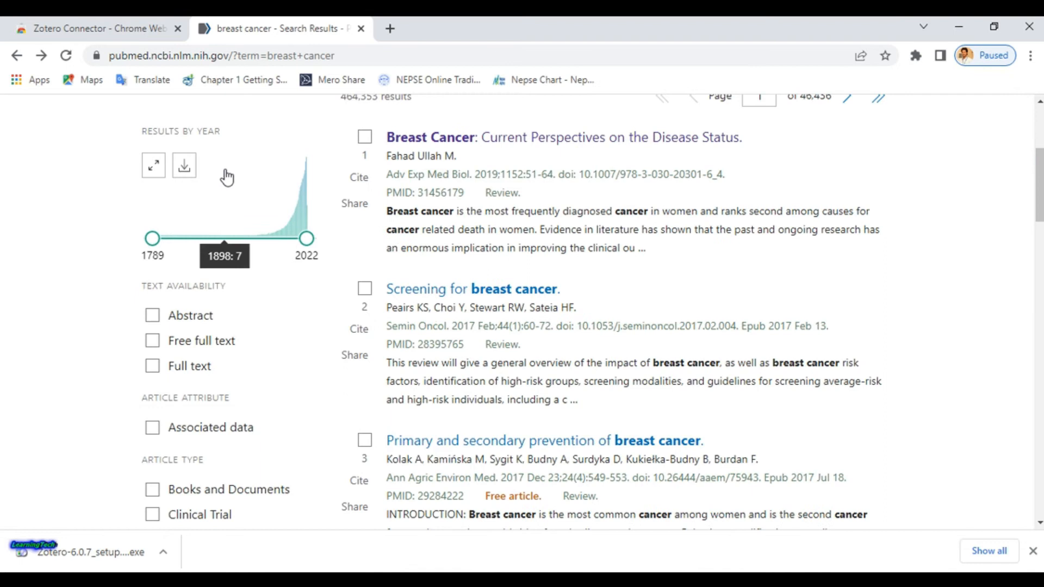
{"action": "left_click", "coordinate": [525, 290]}
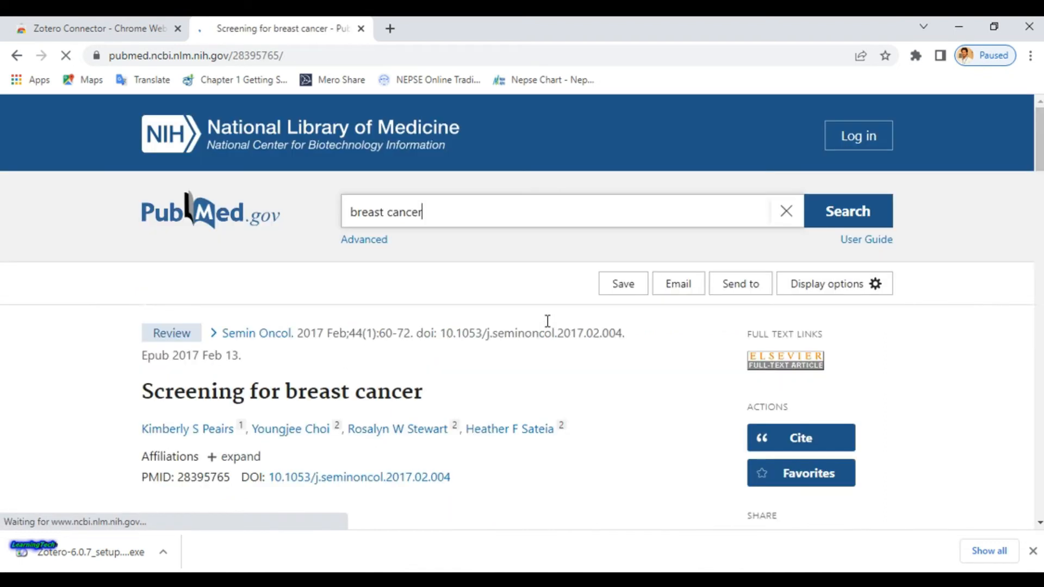
{"action": "left_click", "coordinate": [915, 55]}
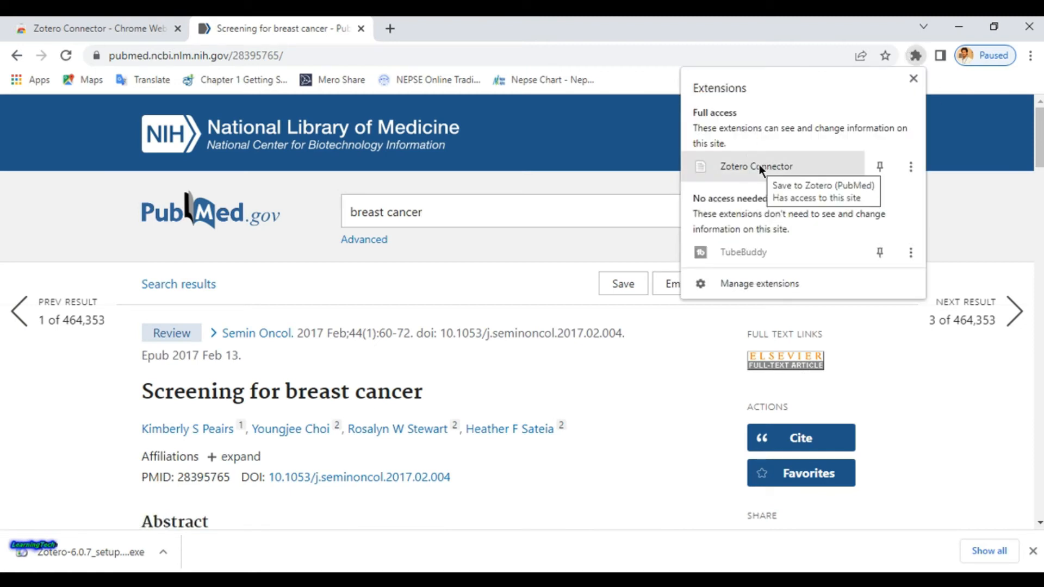
{"action": "scroll", "coordinate": [348, 380], "scroll_direction": "down", "scroll_amount": 10}
{"action": "scroll", "coordinate": [330, 365], "scroll_direction": "up", "scroll_amount": 5}
{"action": "left_click", "coordinate": [723, 165]}
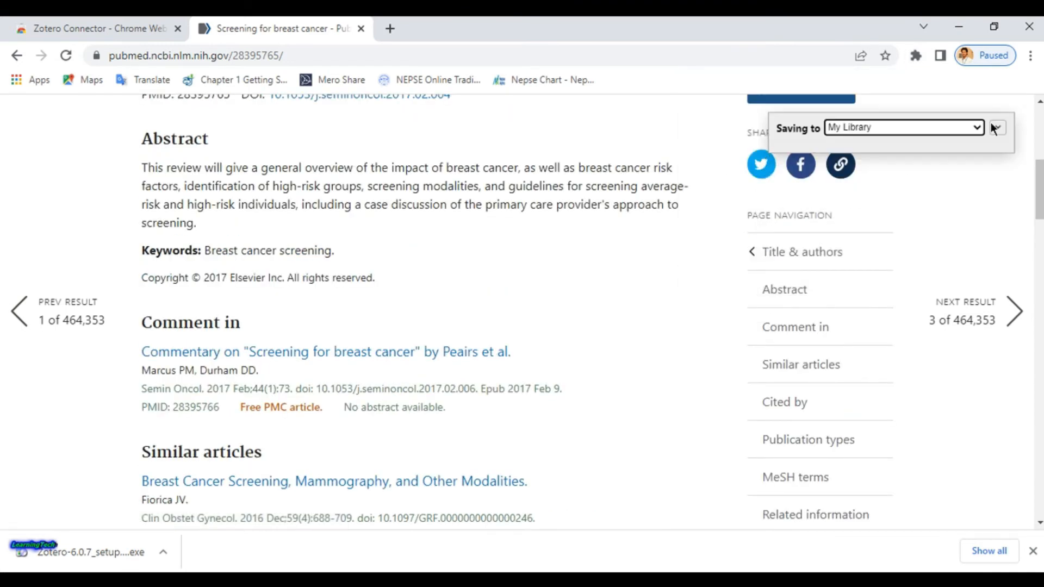
{"action": "left_click", "coordinate": [915, 55]}
Step: Switch to Zotero and look through the details of the COVID-19 and breast cancer articles in the library
{"action": "left_click", "coordinate": [958, 26]}
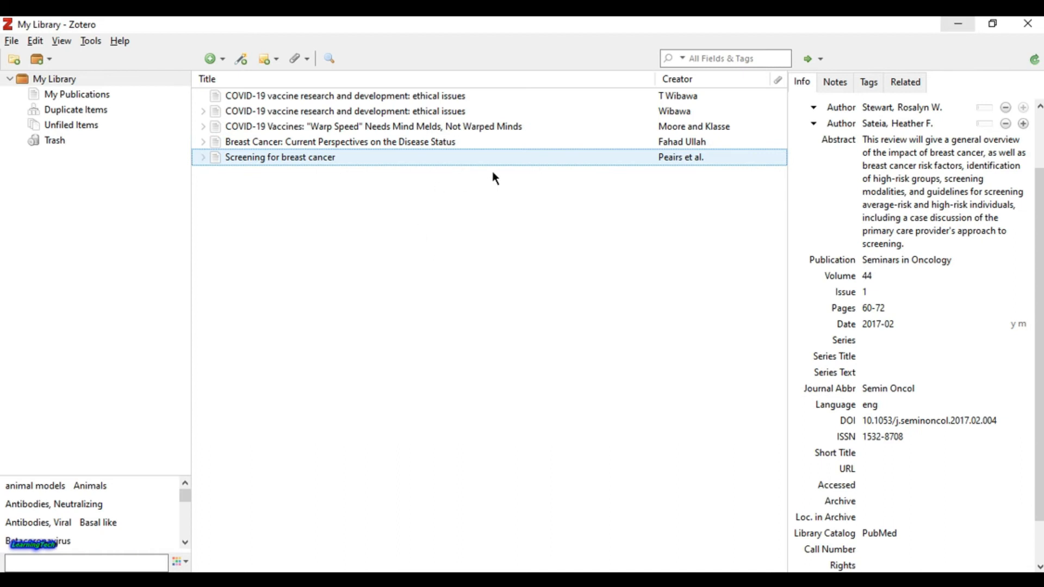
{"action": "left_click", "coordinate": [277, 115]}
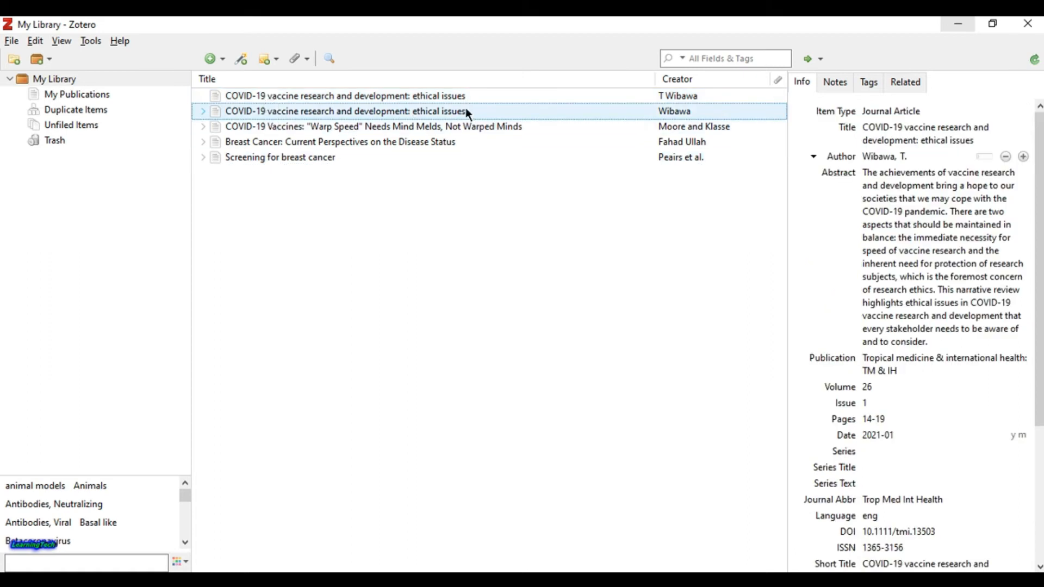
{"action": "left_click", "coordinate": [296, 146]}
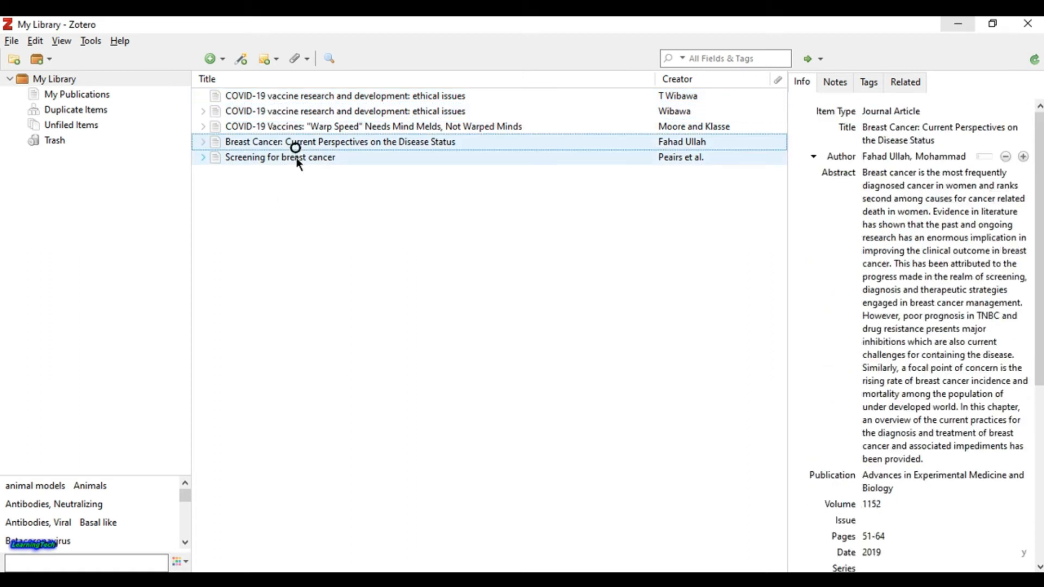
{"action": "left_click", "coordinate": [297, 159]}
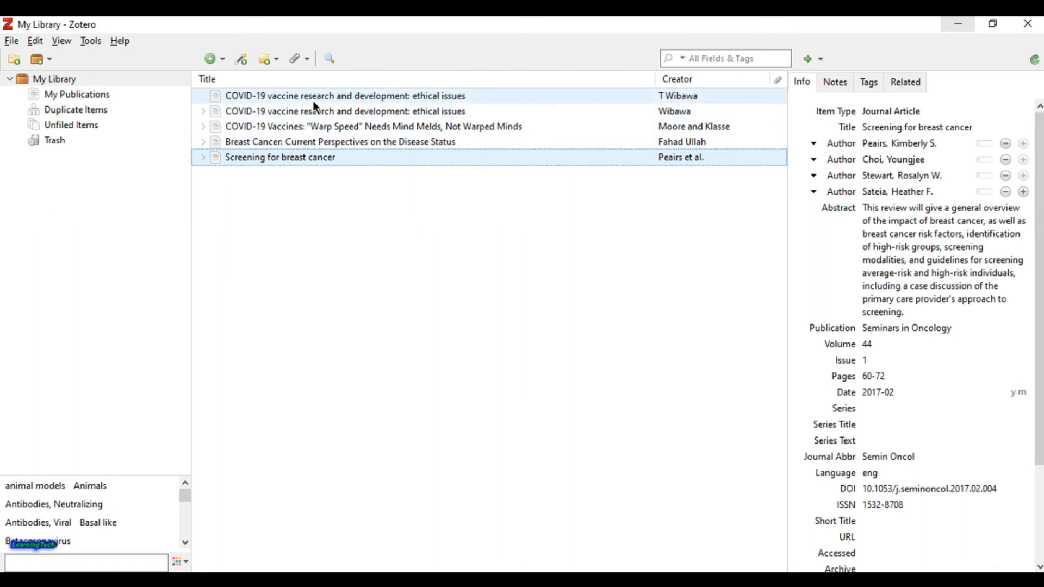
{"action": "left_click", "coordinate": [315, 142]}
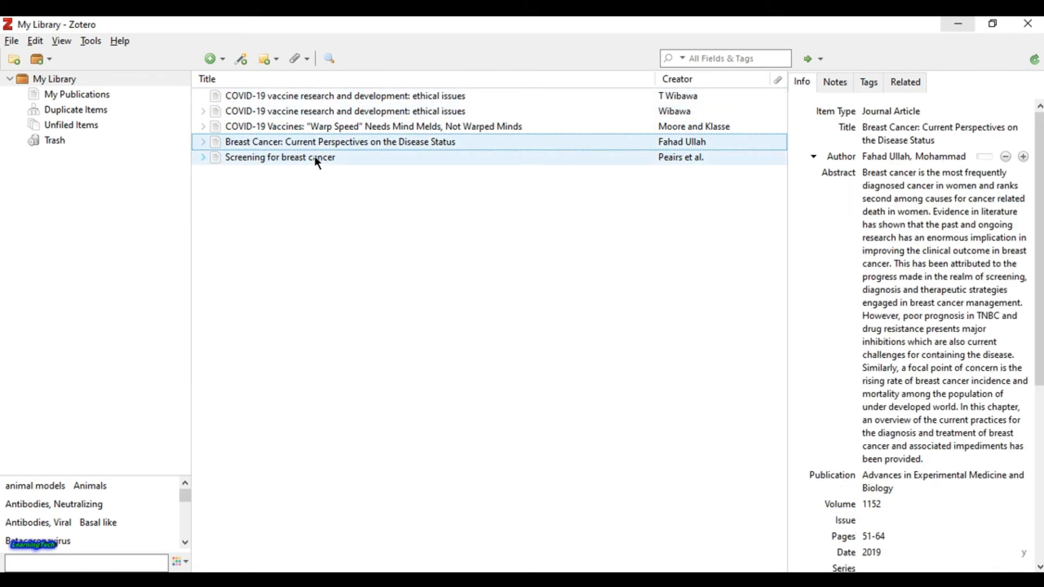
{"action": "left_click", "coordinate": [315, 157]}
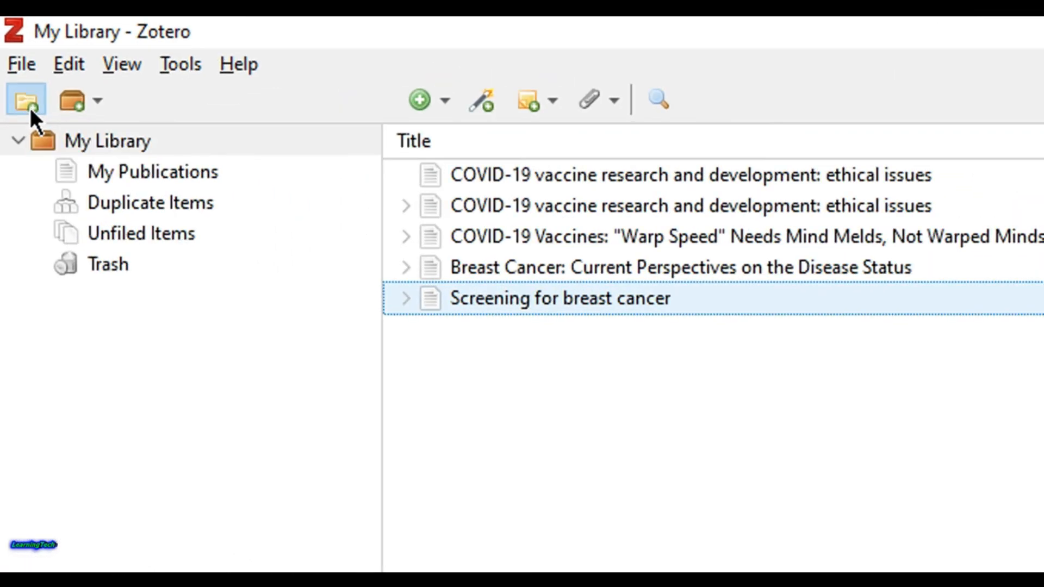
Step: Create two new collections in My Library named COVID-19 and Cancer
{"action": "left_click", "coordinate": [30, 108]}
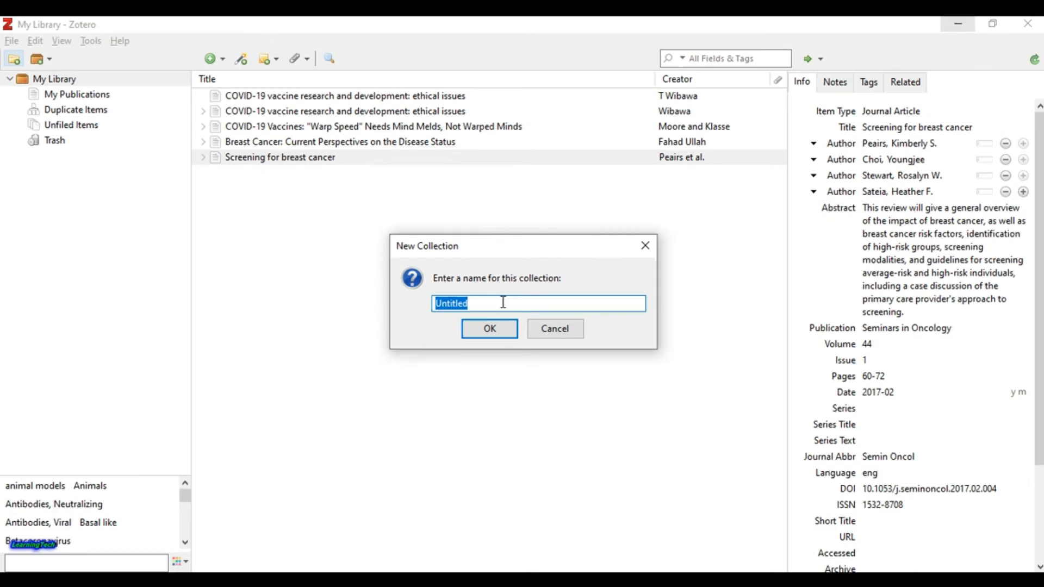
{"action": "type", "text": "COVID-19"}
{"action": "left_click", "coordinate": [501, 334]}
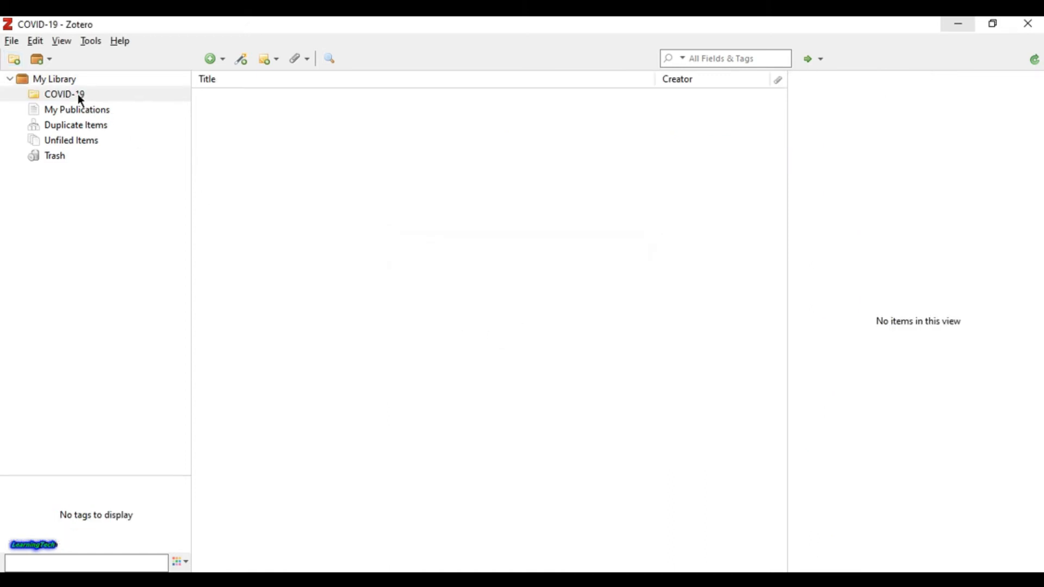
{"action": "left_click", "coordinate": [15, 60]}
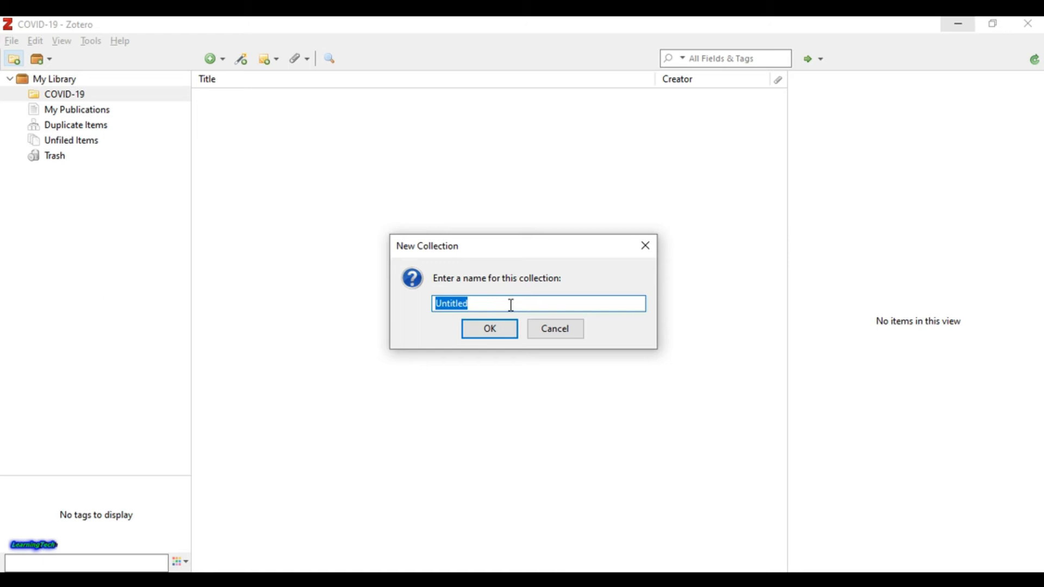
{"action": "type", "text": "Cancer"}
{"action": "left_click", "coordinate": [495, 329]}
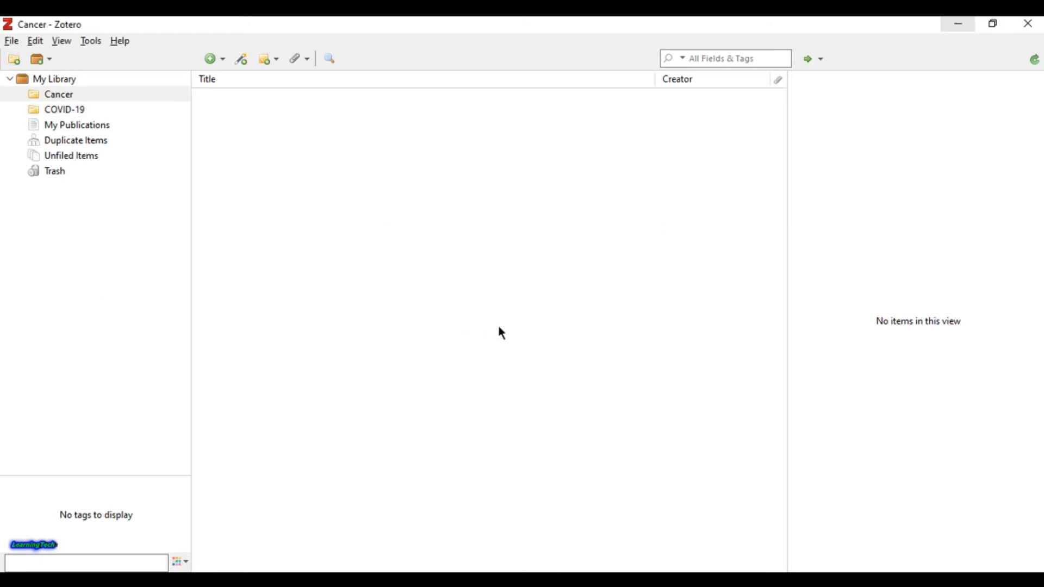
Step: Add the two breast cancer articles from My Library to the Cancer collection and check both collections' contents
{"action": "left_click", "coordinate": [57, 79]}
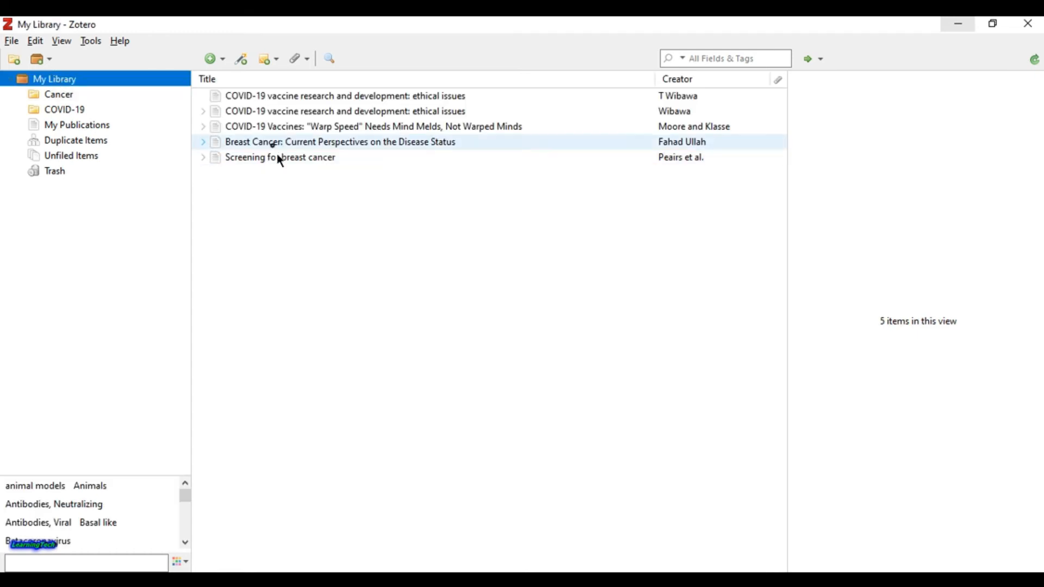
{"action": "left_click", "coordinate": [281, 161], "text": "shift"}
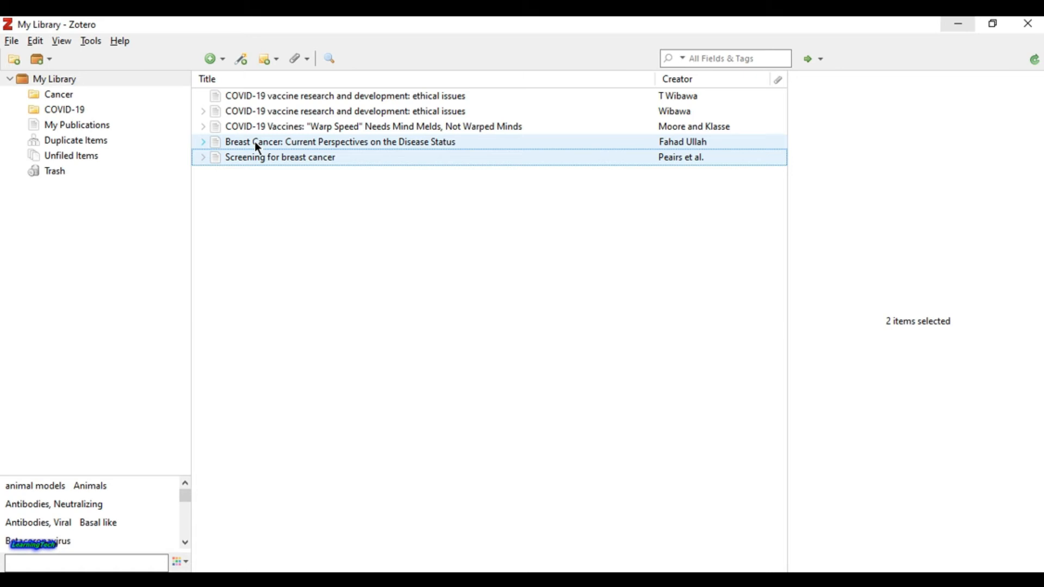
{"action": "left_click_drag", "start_coordinate": [258, 146], "coordinate": [62, 98]}
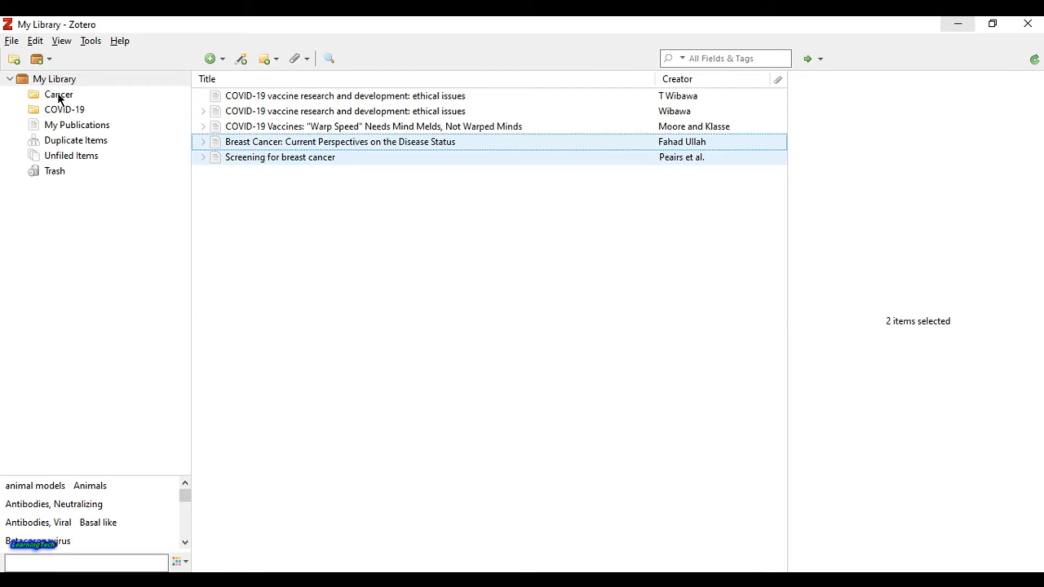
{"action": "left_click_drag", "start_coordinate": [256, 142], "coordinate": [47, 99]}
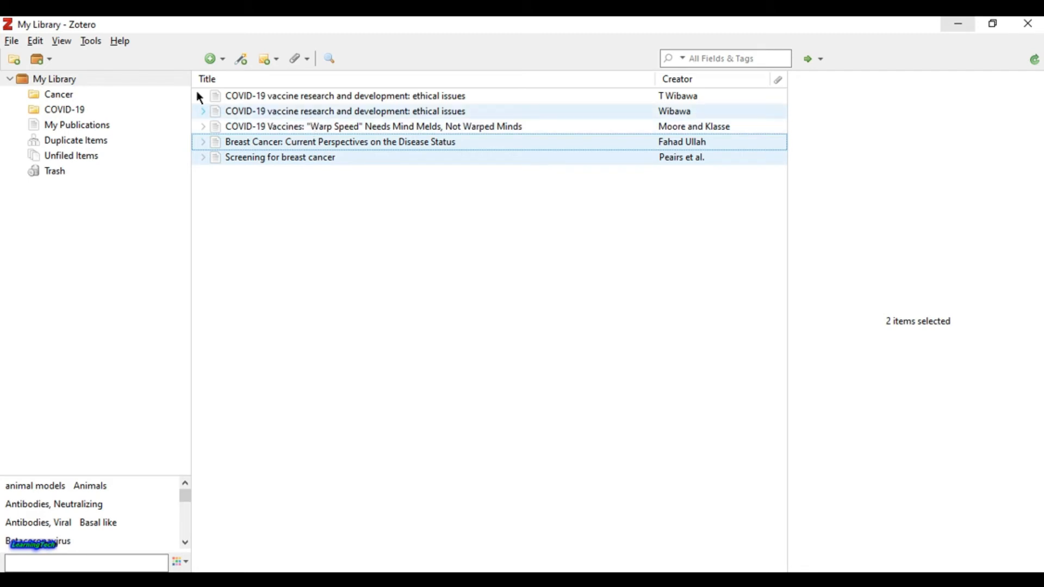
{"action": "left_click", "coordinate": [68, 97]}
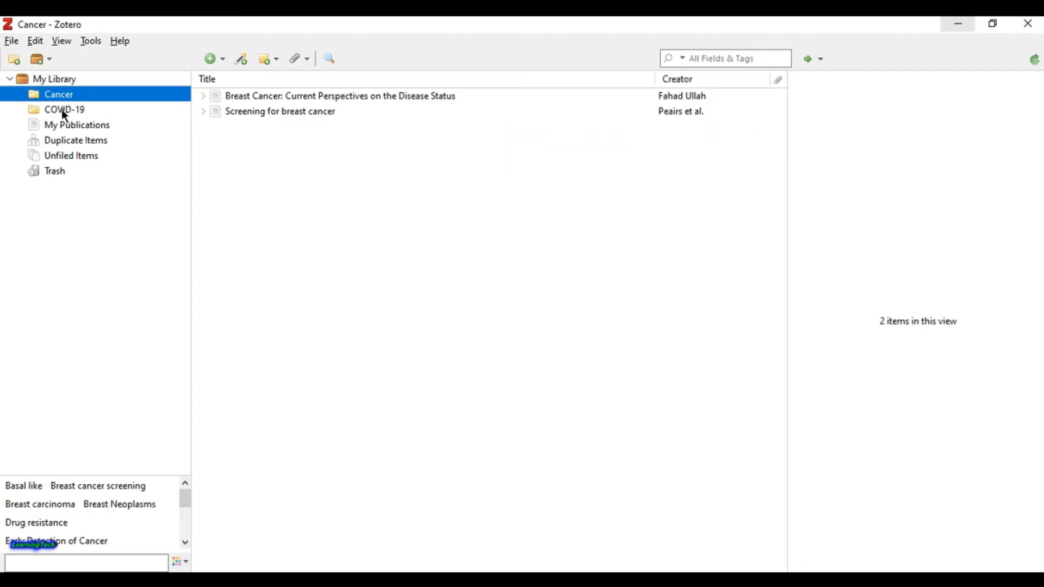
{"action": "left_click", "coordinate": [63, 110]}
Step: Add the three COVID-19 vaccine articles from My Library to the COVID-19 collection and open that collection
{"action": "left_click", "coordinate": [61, 79]}
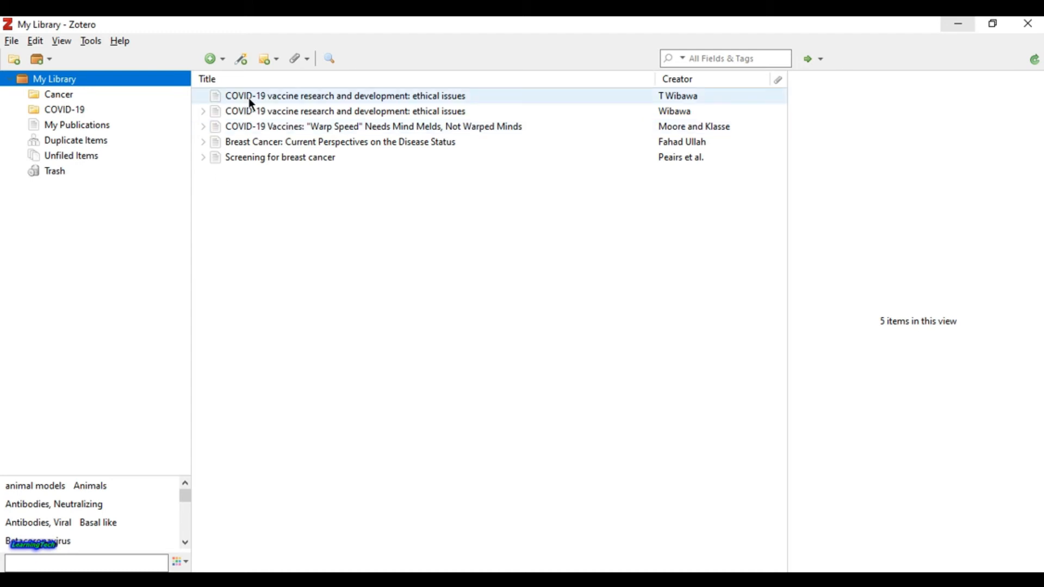
{"action": "left_click", "coordinate": [250, 97]}
{"action": "left_click", "coordinate": [262, 112]}
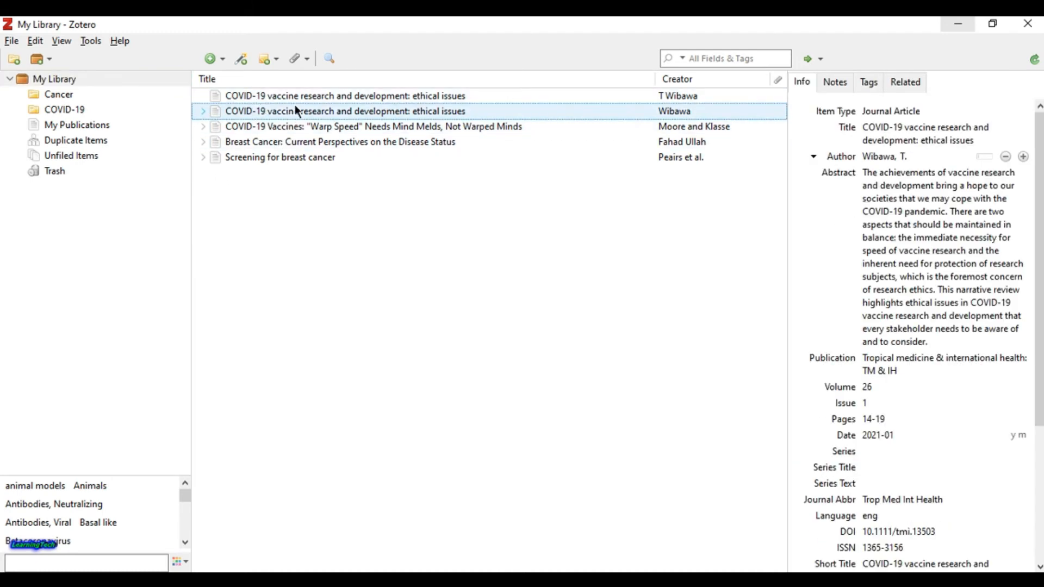
{"action": "left_click", "coordinate": [295, 101], "text": "ctrl"}
{"action": "left_click", "coordinate": [294, 126], "text": "ctrl"}
{"action": "left_click_drag", "start_coordinate": [232, 97], "coordinate": [77, 112]}
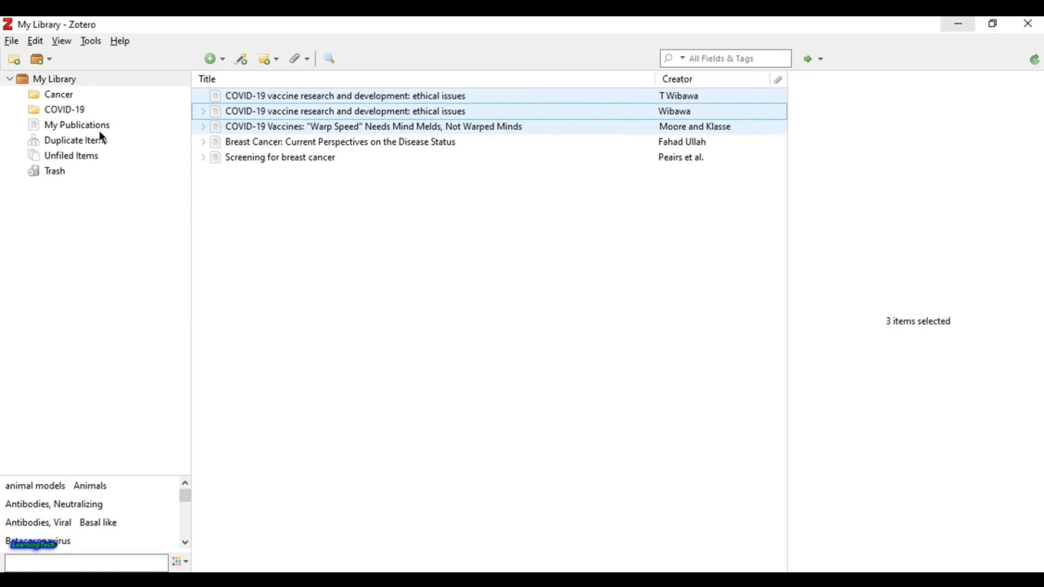
{"action": "left_click", "coordinate": [73, 109]}
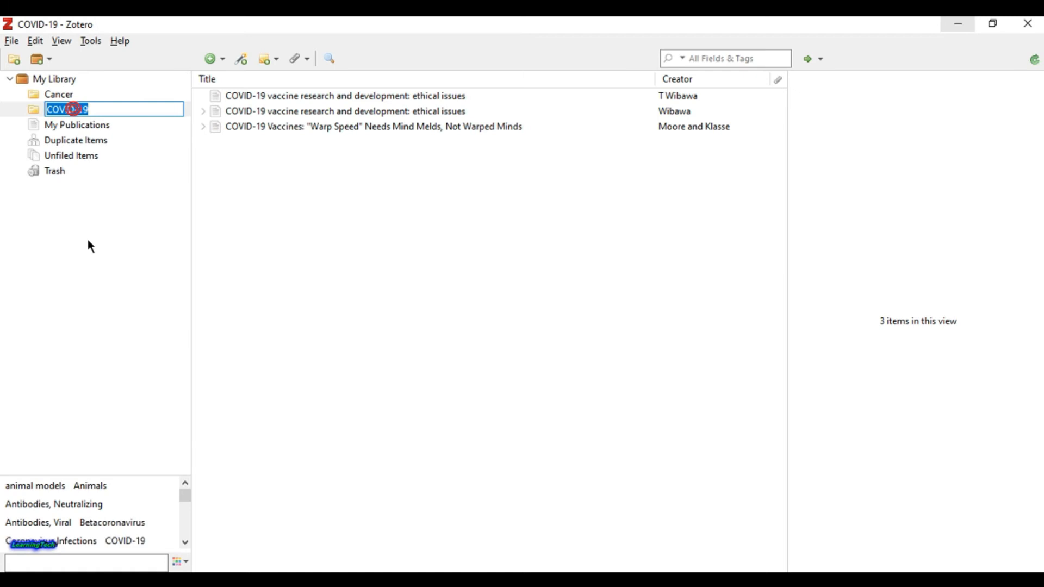
Step: Compare the articles filed in the Cancer and COVID-19 collections, ending on the COVID-19 collection
{"action": "left_click", "coordinate": [58, 96]}
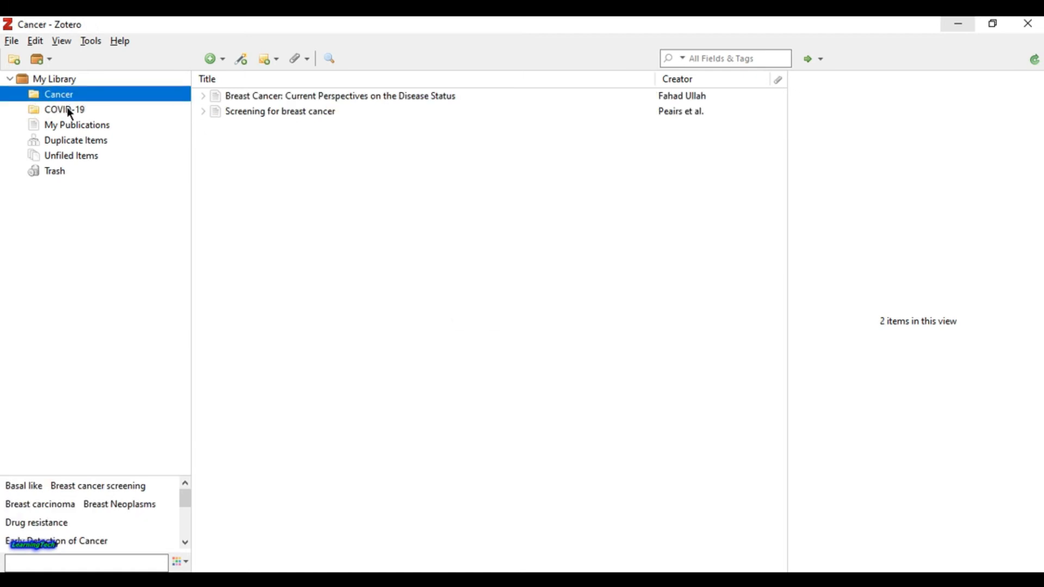
{"action": "left_click", "coordinate": [71, 111]}
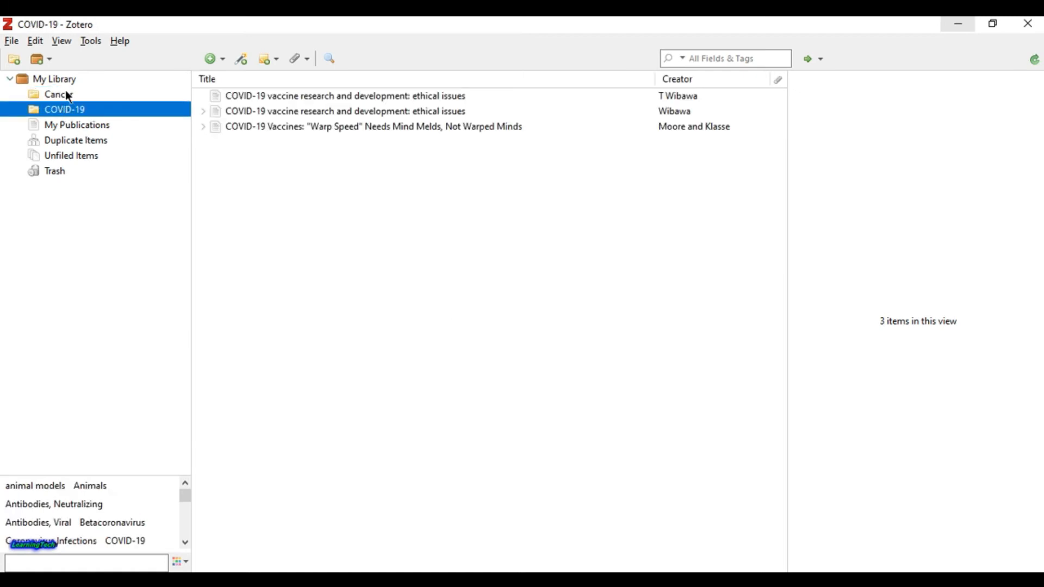
{"action": "left_click", "coordinate": [66, 95]}
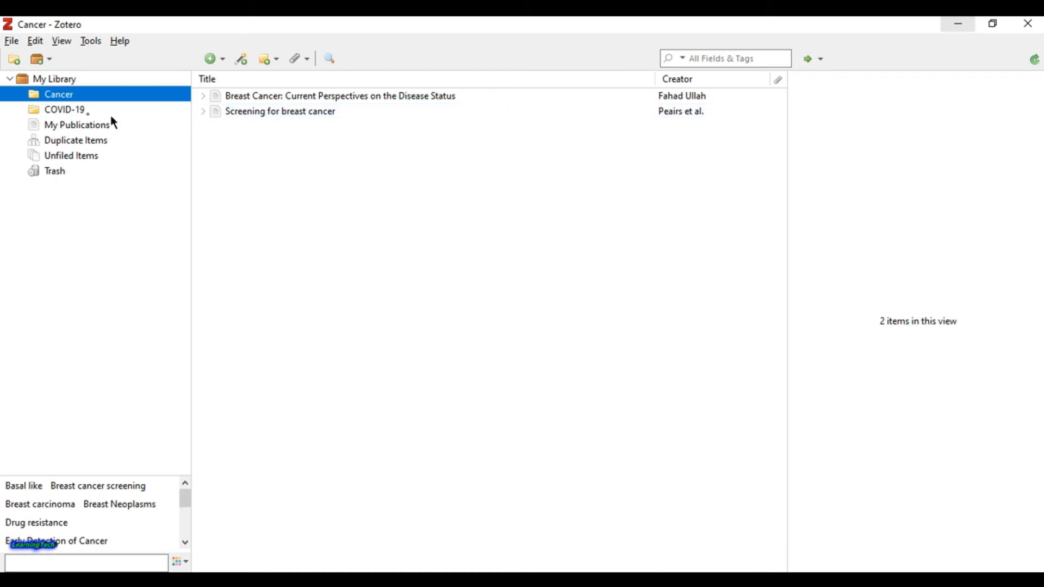
{"action": "left_click", "coordinate": [81, 110]}
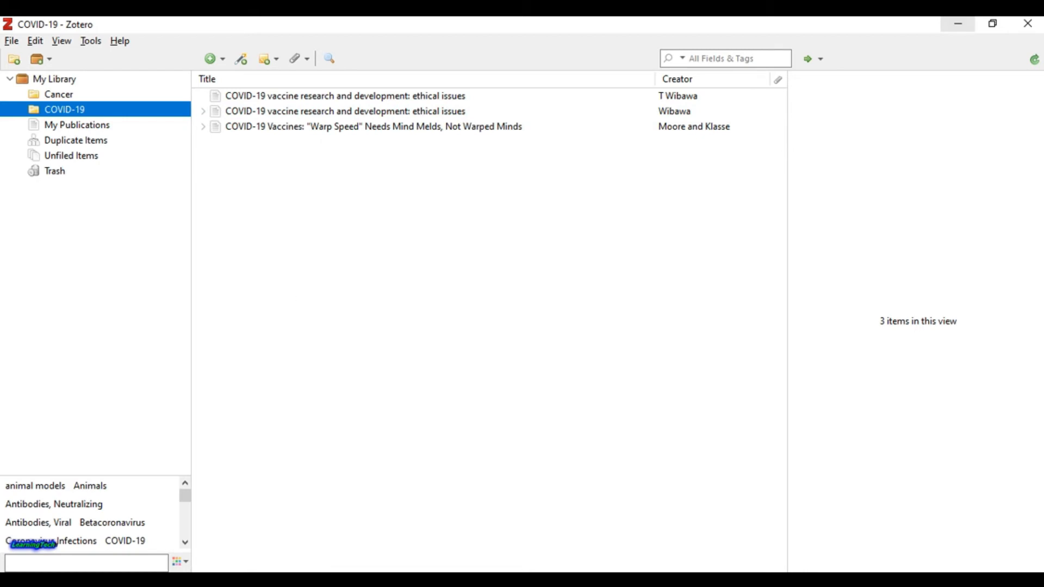
Step: Examine the details of the articles in the COVID-19 collection and read the abstract of the "Warp Speed" vaccine article
{"action": "left_click", "coordinate": [450, 97]}
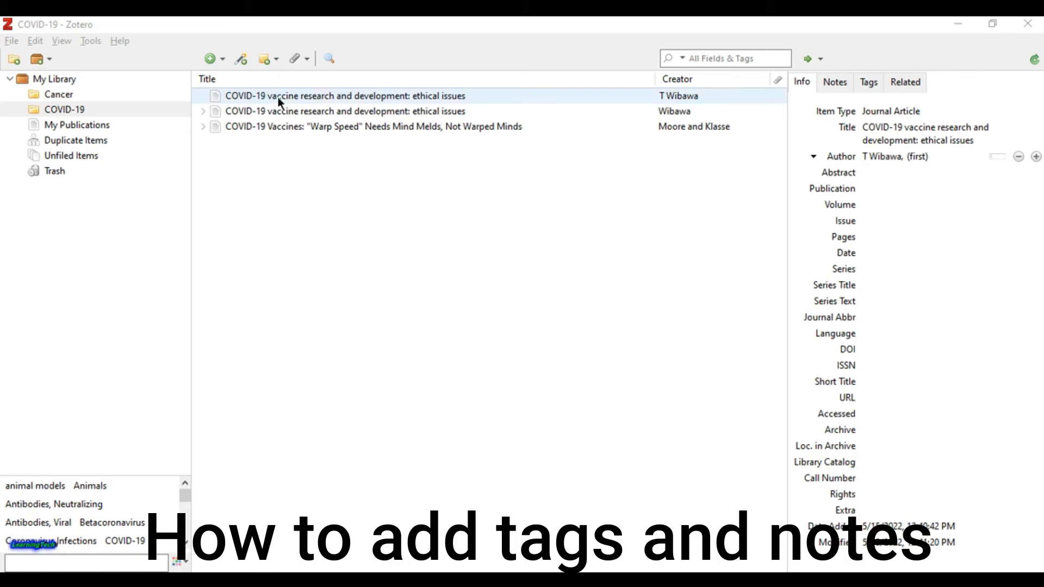
{"action": "left_click", "coordinate": [340, 96]}
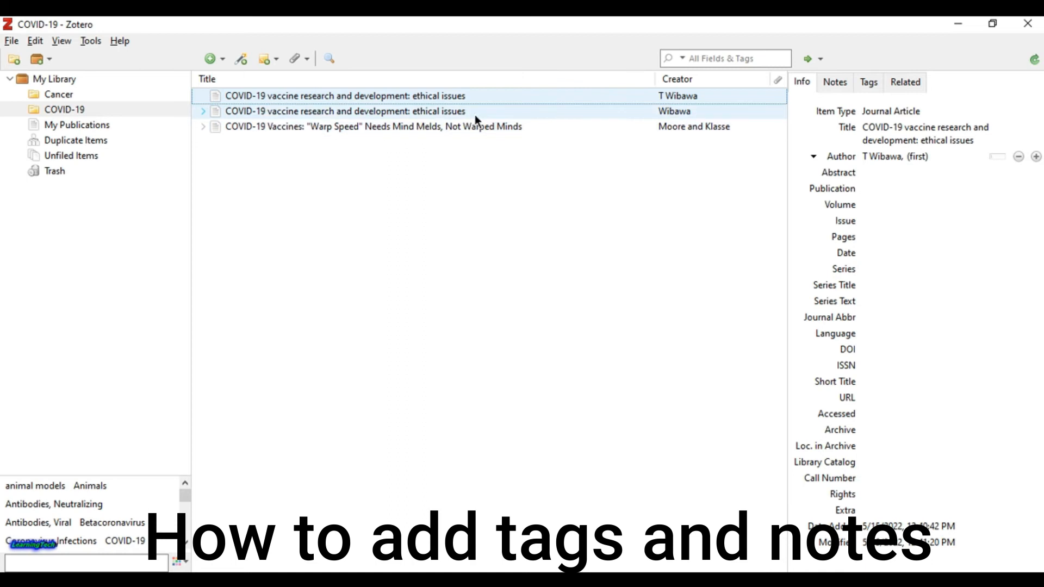
{"action": "left_click", "coordinate": [455, 128]}
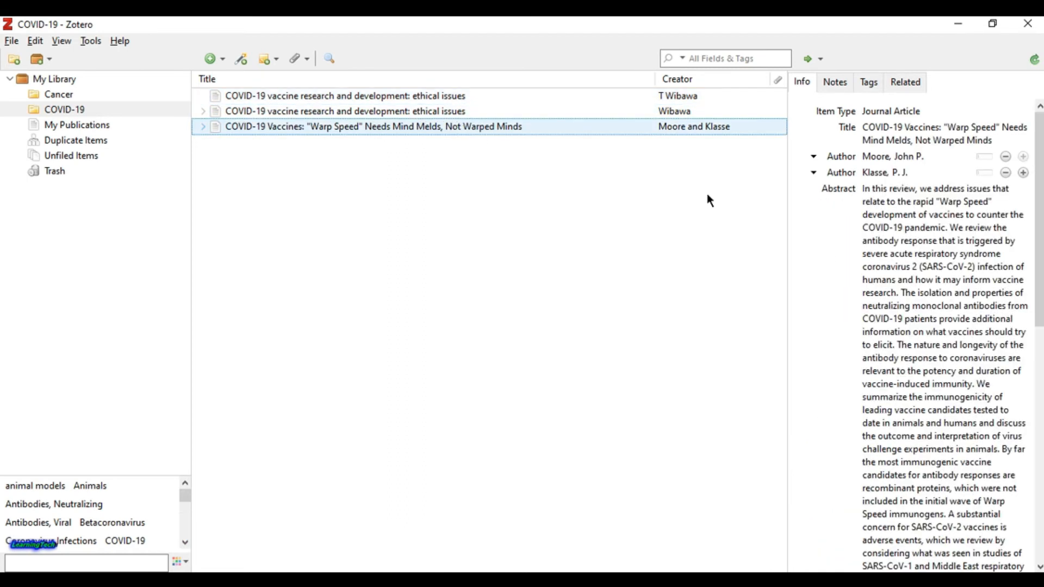
{"action": "left_click", "coordinate": [915, 243]}
{"action": "scroll", "coordinate": [932, 263], "scroll_direction": "down", "scroll_amount": 3}
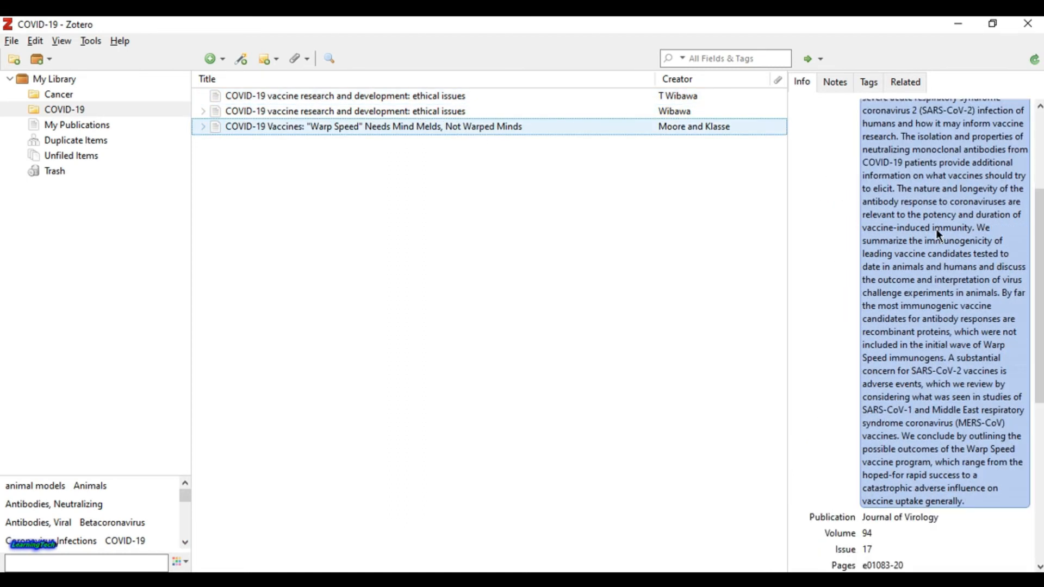
{"action": "scroll", "coordinate": [941, 235], "scroll_direction": "up", "scroll_amount": 3}
{"action": "left_click", "coordinate": [928, 243]}
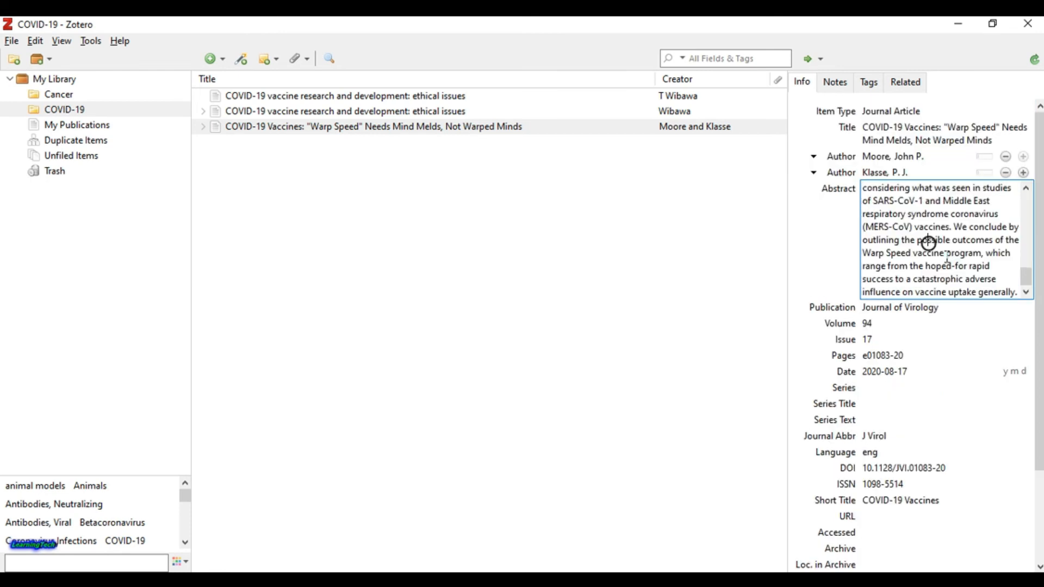
{"action": "scroll", "coordinate": [948, 248], "scroll_direction": "up", "scroll_amount": 6}
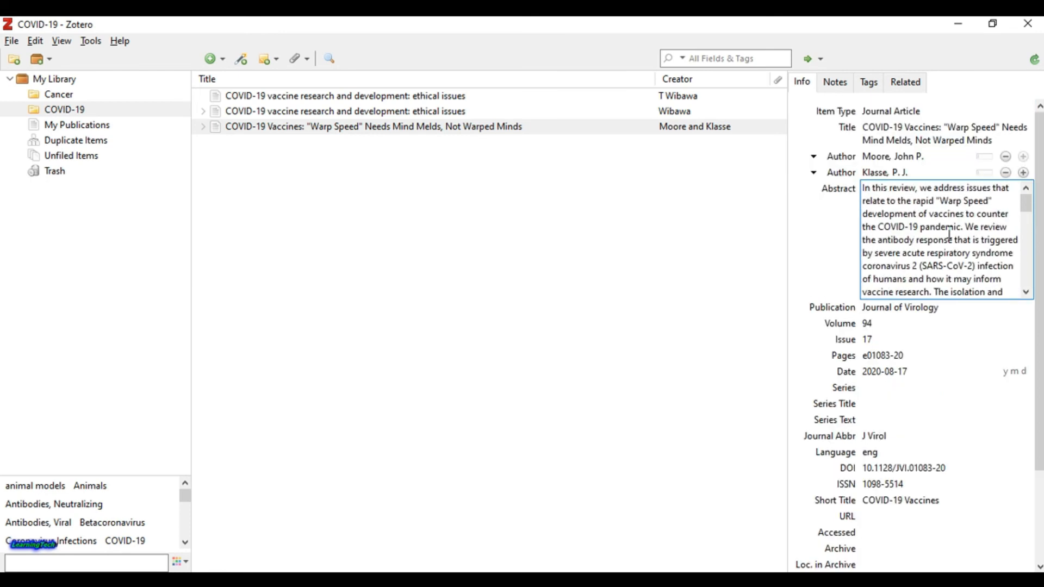
{"action": "left_click_drag", "start_coordinate": [992, 203], "coordinate": [865, 190]}
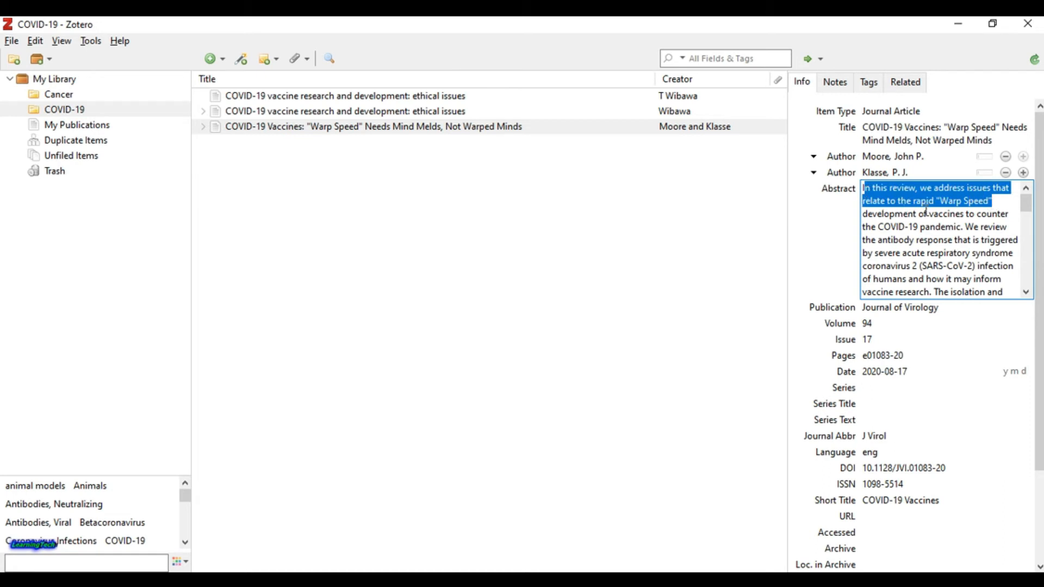
{"action": "mouse_move", "coordinate": [1029, 214]}
{"action": "left_mouse_down"}
{"action": "mouse_move", "coordinate": [1029, 224]}
{"action": "mouse_move", "coordinate": [1027, 205]}
{"action": "left_mouse_up"}
{"action": "left_click", "coordinate": [969, 251]}
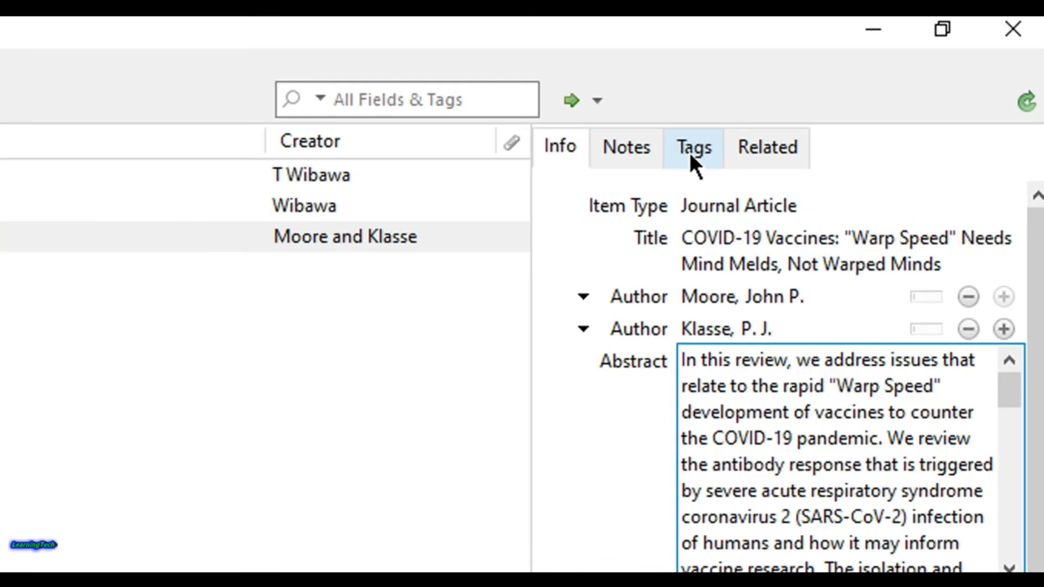
Step: Review the tags of the "Warp Speed" article, including opening a blank new tag entry and discarding it
{"action": "left_click", "coordinate": [692, 148]}
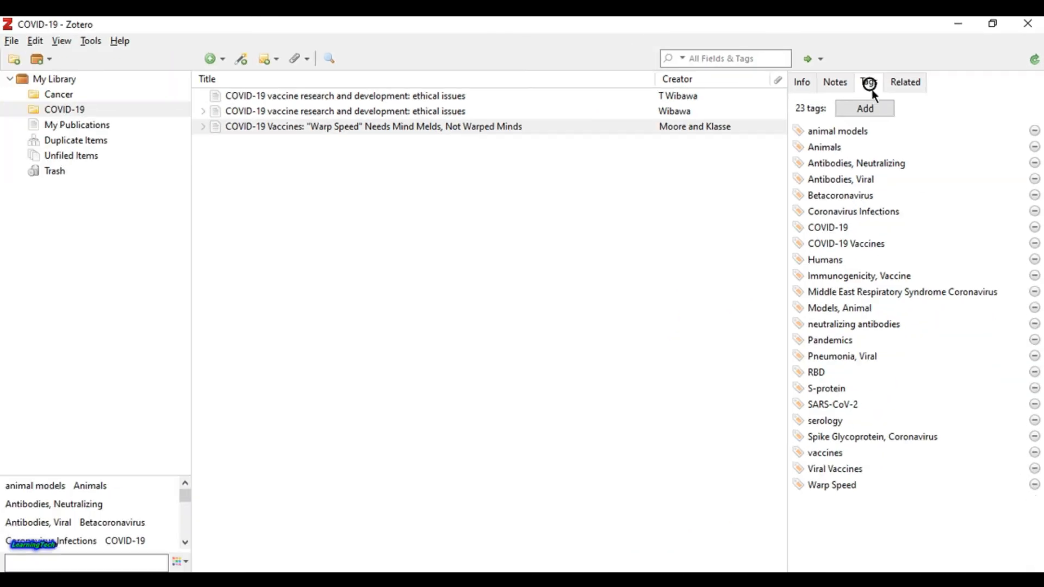
{"action": "left_click", "coordinate": [872, 131]}
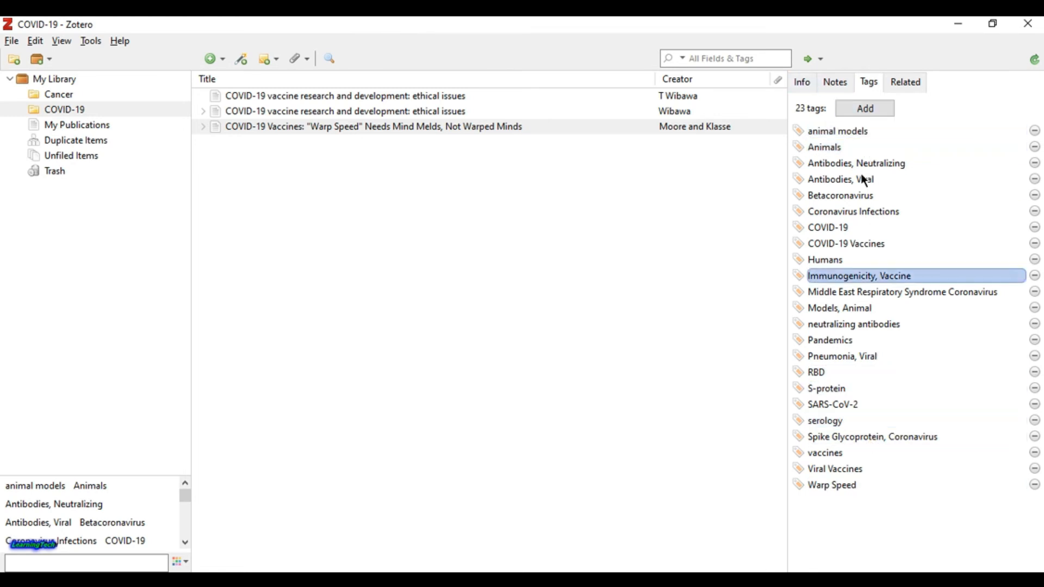
{"action": "left_click", "coordinate": [870, 112]}
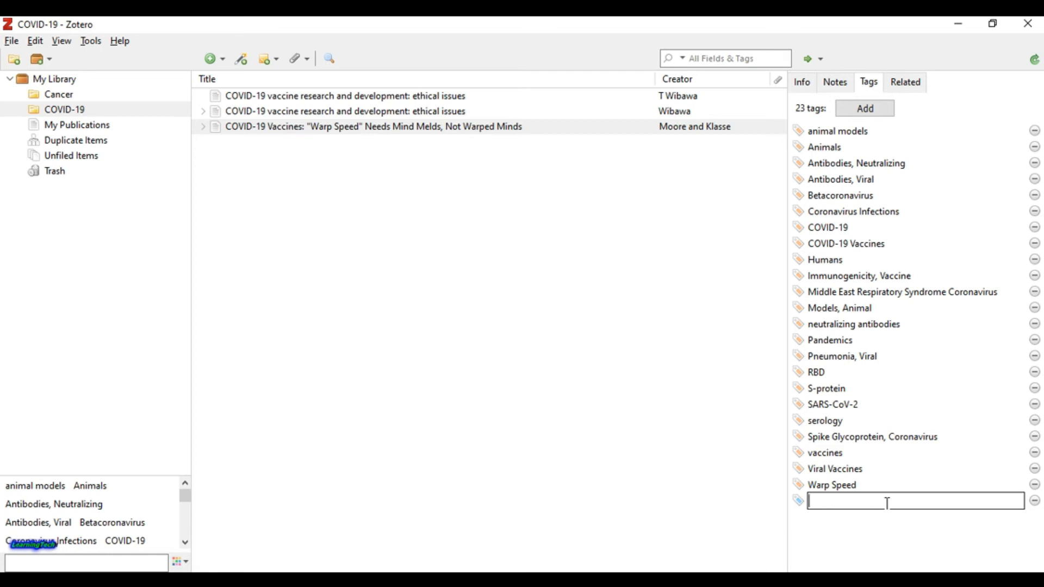
{"action": "left_click", "coordinate": [1034, 501]}
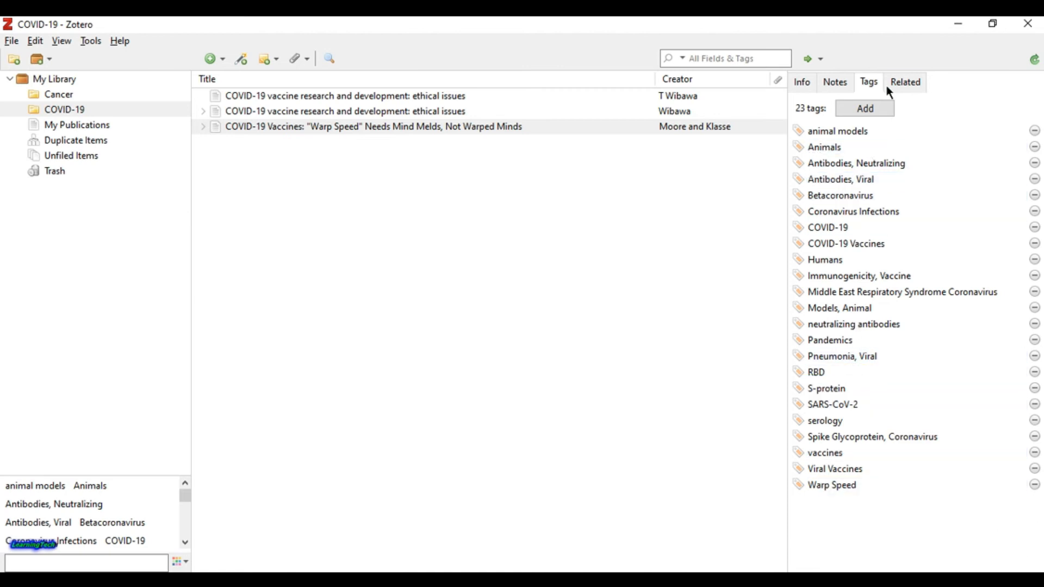
{"action": "left_click", "coordinate": [865, 131]}
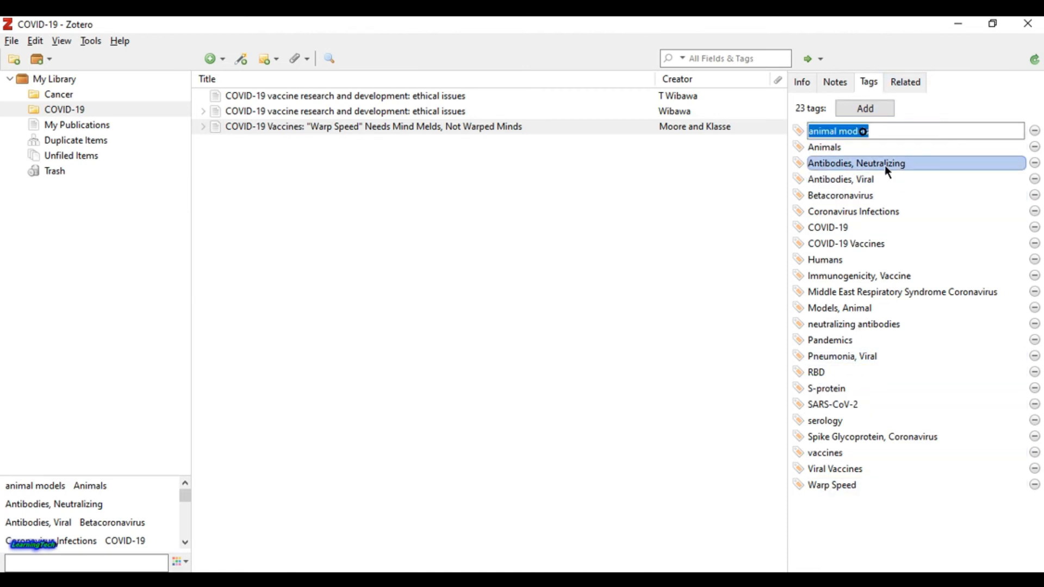
{"action": "left_click", "coordinate": [885, 200]}
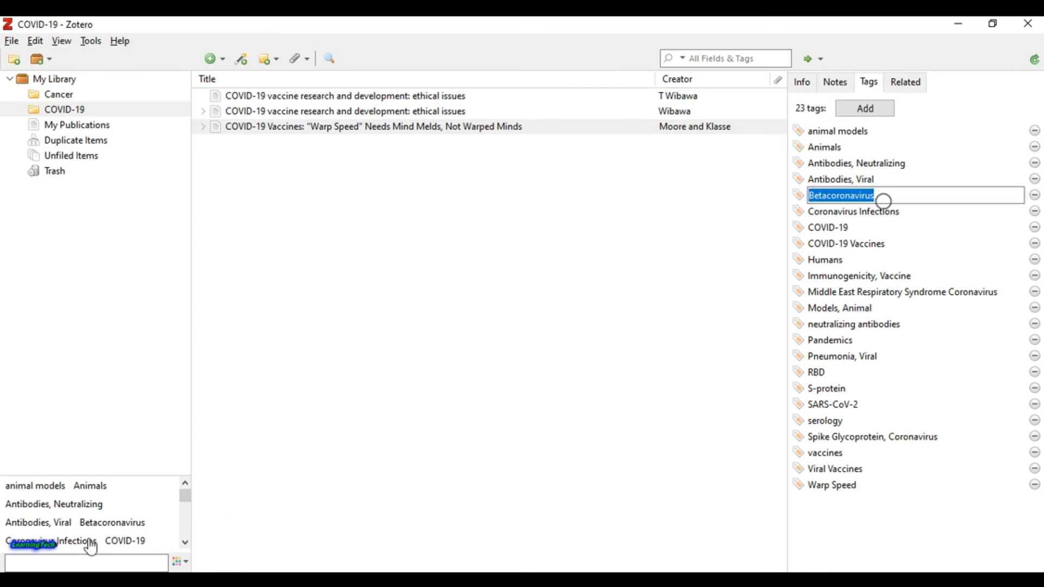
Step: Filter the COVID-19 collection by tags such as animal models, Antibodies, Neutralizing, Betacoronavirus, Coronavirus Infections, and Spike Glycoprotein, Coronavirus
{"action": "left_click", "coordinate": [49, 487]}
{"action": "left_click", "coordinate": [55, 506]}
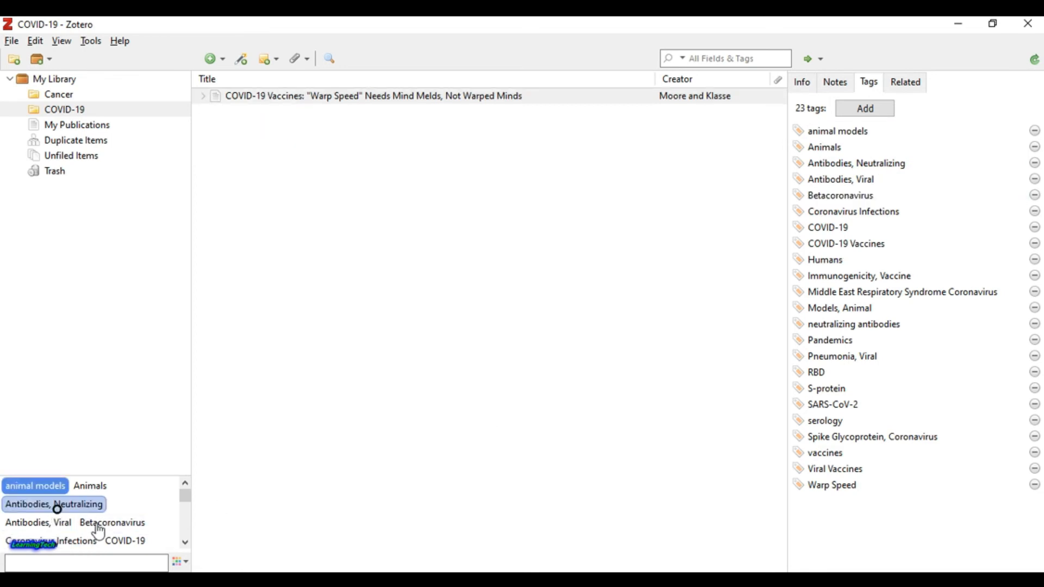
{"action": "left_click", "coordinate": [120, 530]}
{"action": "left_click", "coordinate": [57, 539]}
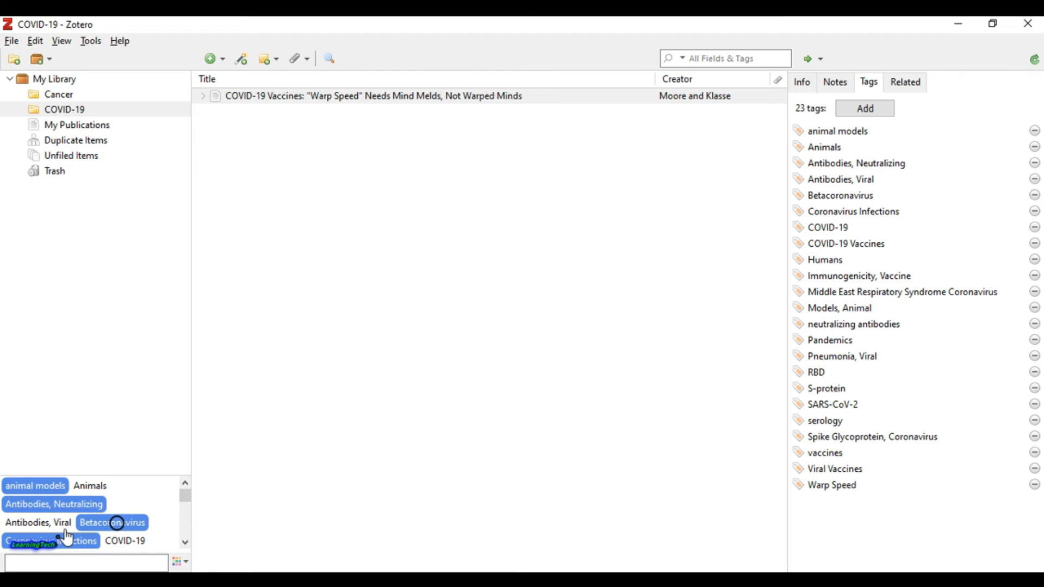
{"action": "left_click", "coordinate": [46, 525]}
{"action": "left_click", "coordinate": [90, 485]}
{"action": "left_click_drag", "start_coordinate": [183, 498], "coordinate": [184, 553]}
{"action": "left_click", "coordinate": [130, 529]}
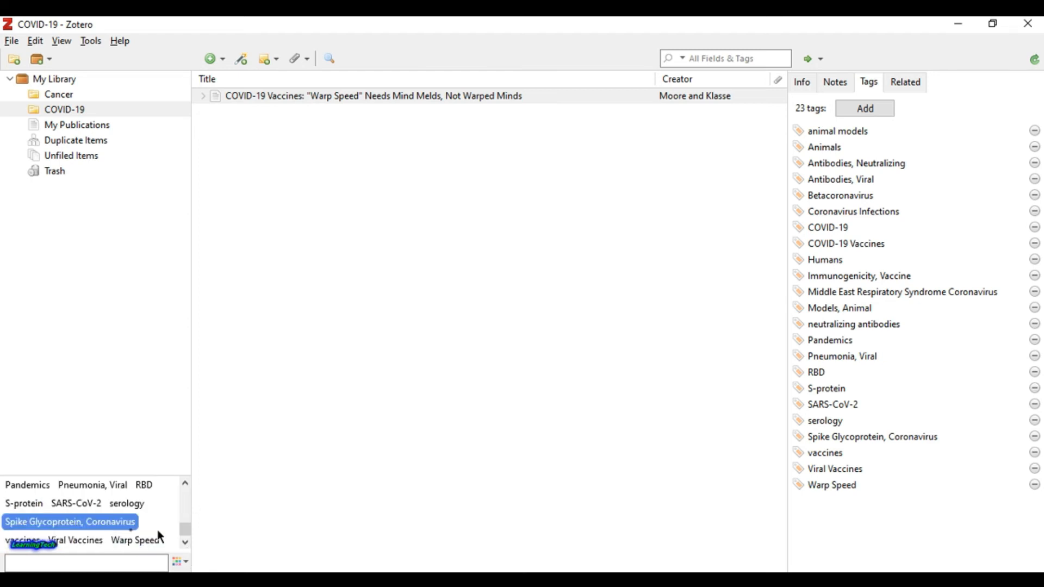
Step: Check the related items, notes and tags of the "Warp Speed" article
{"action": "left_click", "coordinate": [905, 81]}
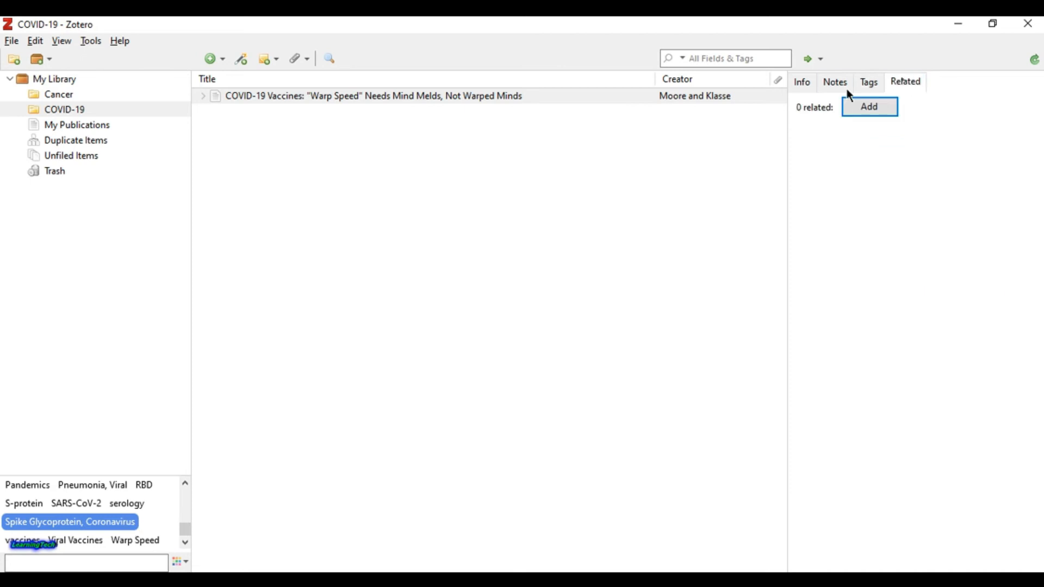
{"action": "left_click", "coordinate": [840, 87]}
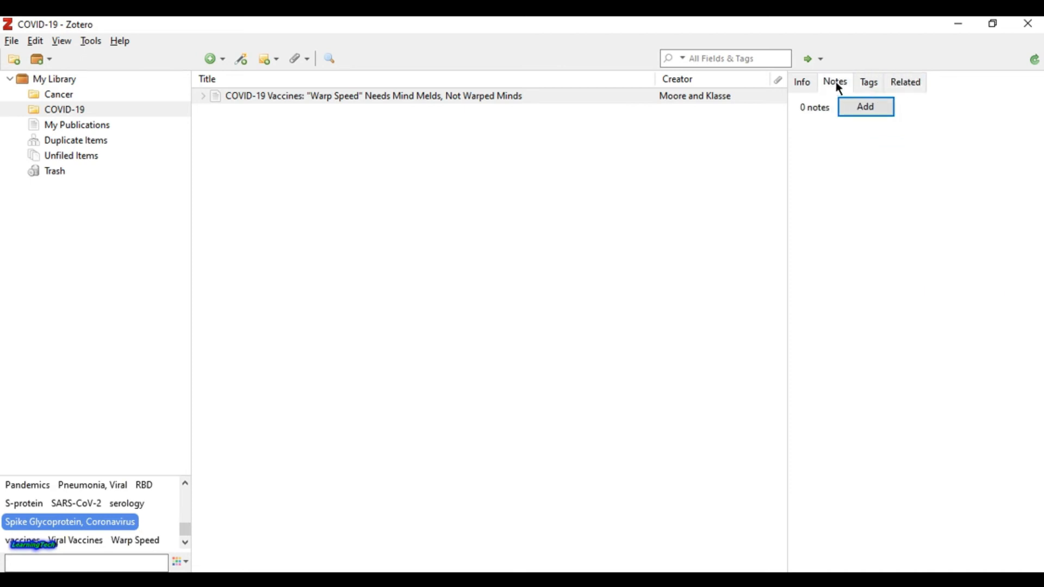
{"action": "left_click", "coordinate": [869, 83]}
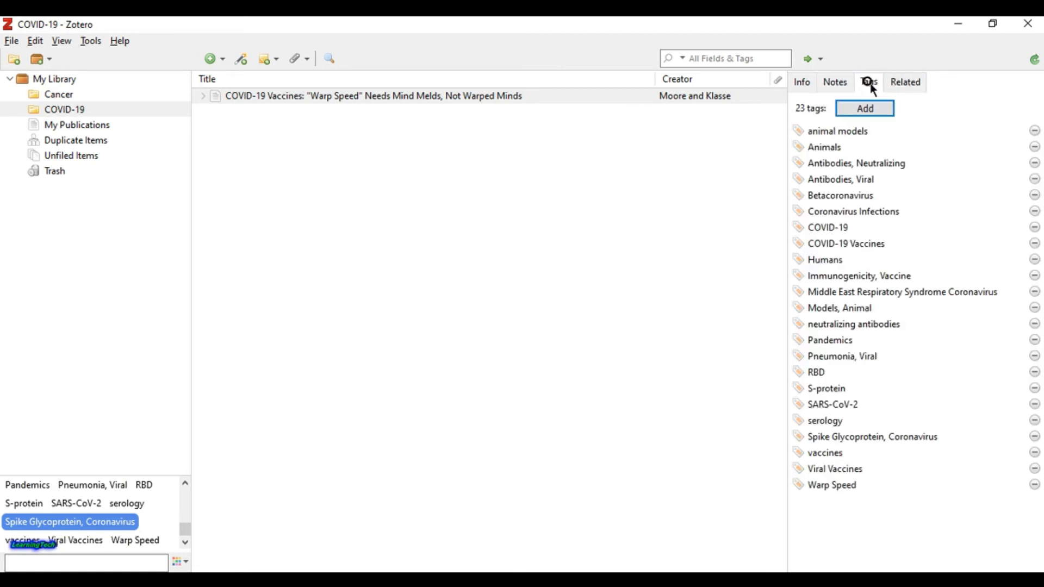
{"action": "left_click", "coordinate": [835, 86]}
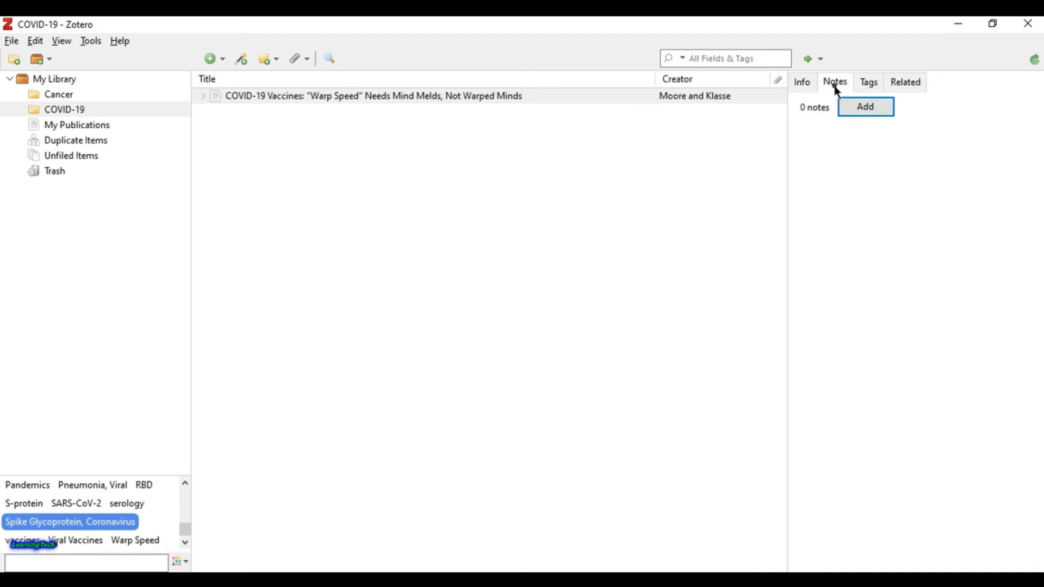
Step: Add a blank note to the "Warp Speed" article, look at the note's extra options, and select the note in the item list
{"action": "left_click", "coordinate": [873, 105]}
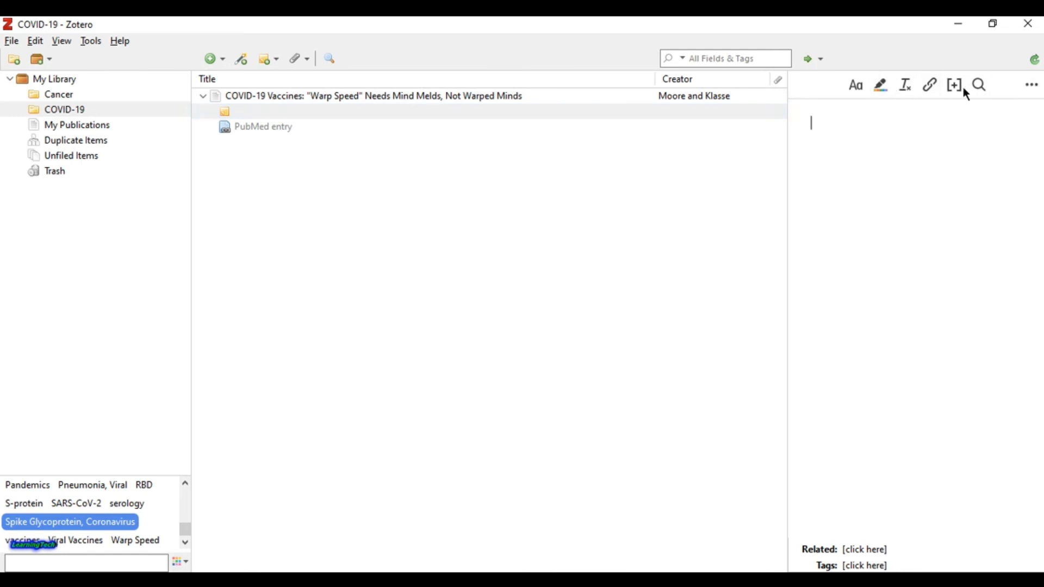
{"action": "left_click", "coordinate": [1032, 87]}
{"action": "left_click", "coordinate": [944, 171]}
{"action": "left_click", "coordinate": [270, 113]}
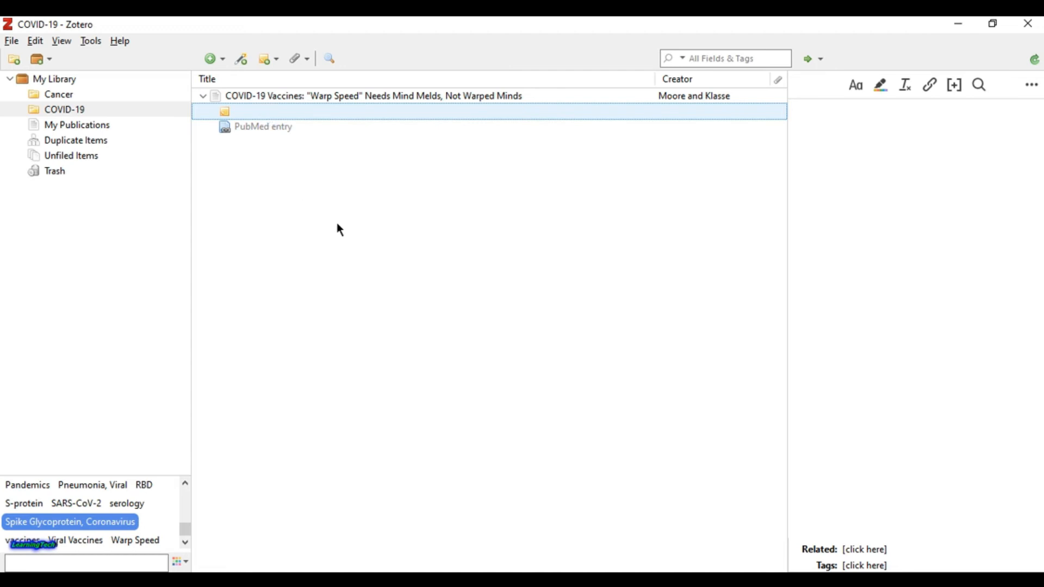
Step: Minimize the Zotero window and refresh the desktop
{"action": "left_click", "coordinate": [960, 25]}
{"action": "right_click", "coordinate": [511, 245]}
{"action": "left_click", "coordinate": [543, 239]}
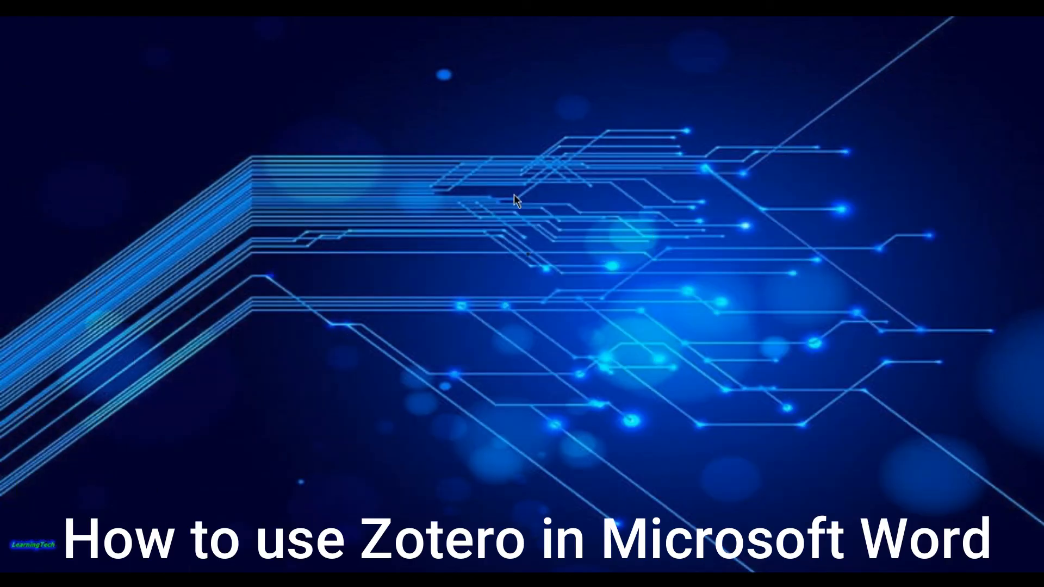
{"action": "right_click", "coordinate": [513, 194]}
{"action": "left_click", "coordinate": [551, 236]}
{"action": "right_click", "coordinate": [530, 206]}
{"action": "left_click", "coordinate": [582, 253]}
{"action": "right_click", "coordinate": [521, 202]}
{"action": "left_click", "coordinate": [562, 246]}
{"action": "right_click", "coordinate": [553, 235]}
{"action": "left_click", "coordinate": [587, 285]}
{"action": "right_click", "coordinate": [553, 243]}
{"action": "left_click", "coordinate": [587, 288]}
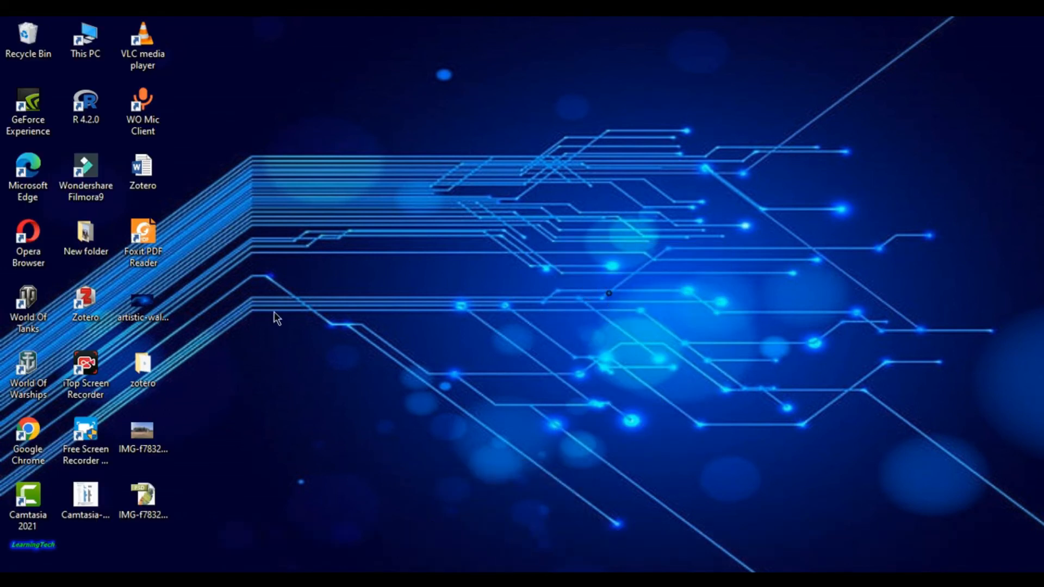
Step: Create a new Microsoft Word document on the desktop and name it "Zotero."
{"action": "right_click", "coordinate": [505, 206]}
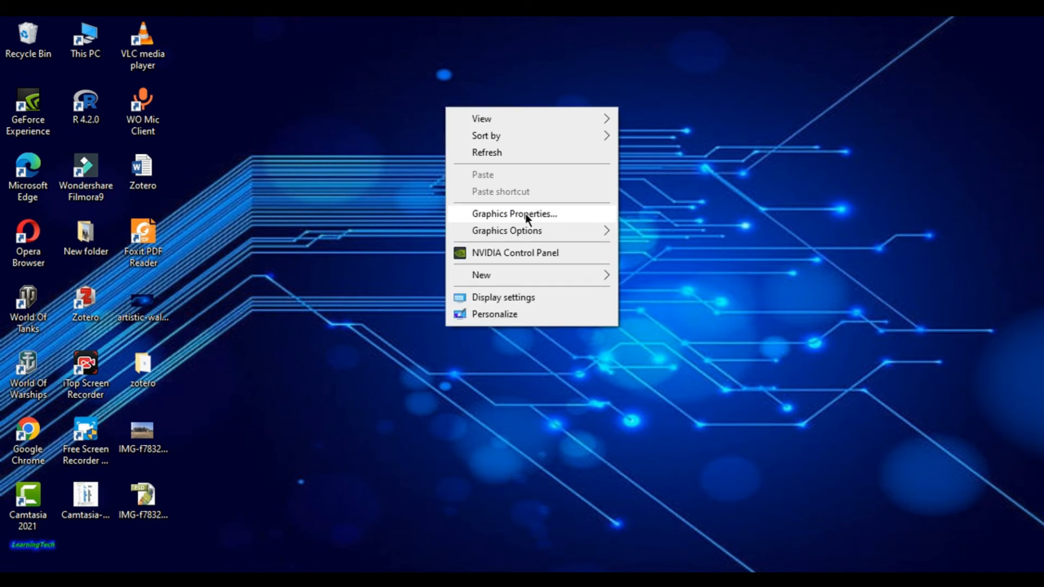
{"action": "mouse_move", "coordinate": [591, 282]}
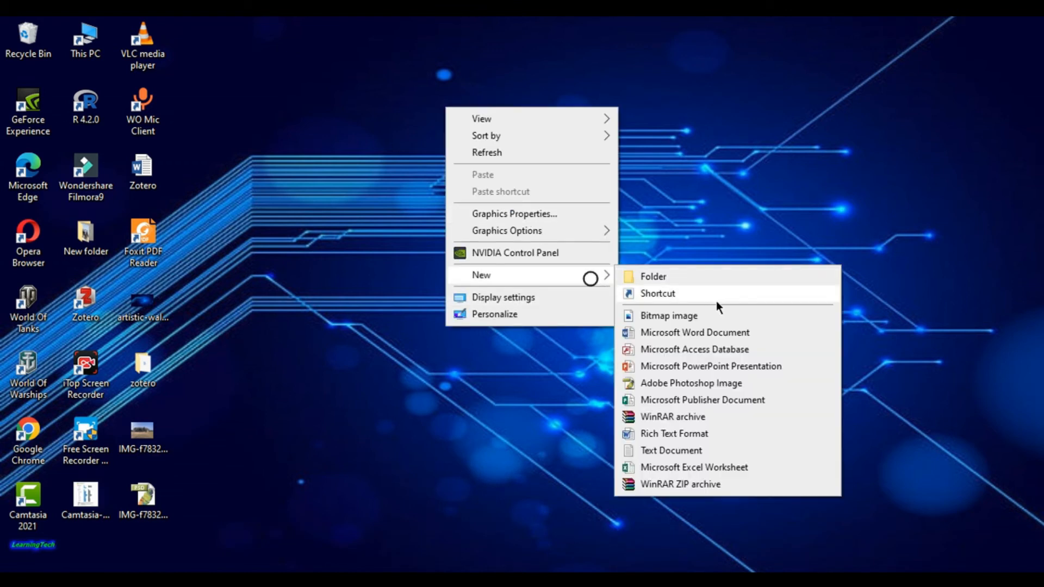
{"action": "left_click", "coordinate": [727, 337]}
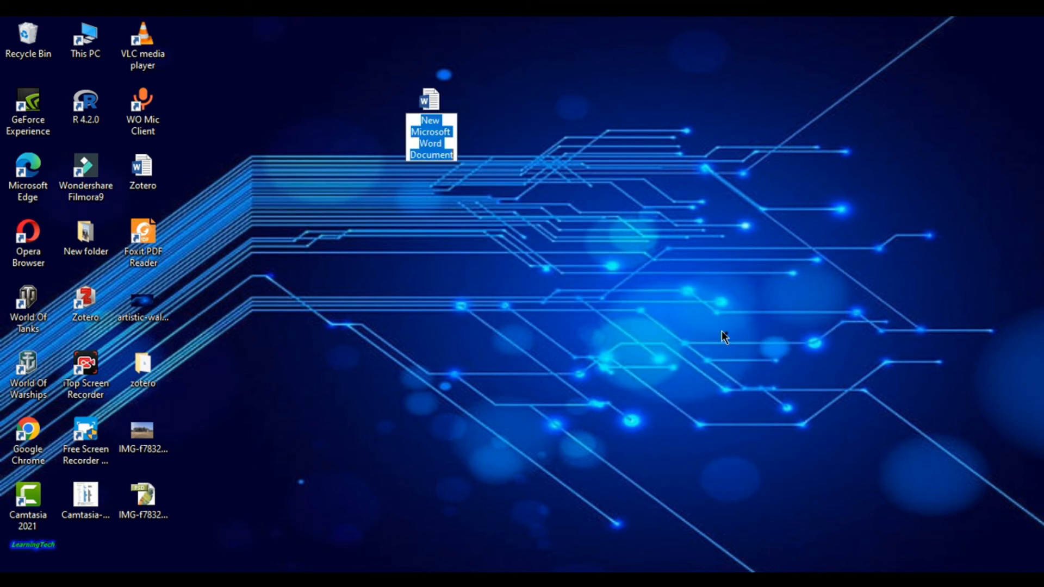
{"action": "type", "text": "Zo"}
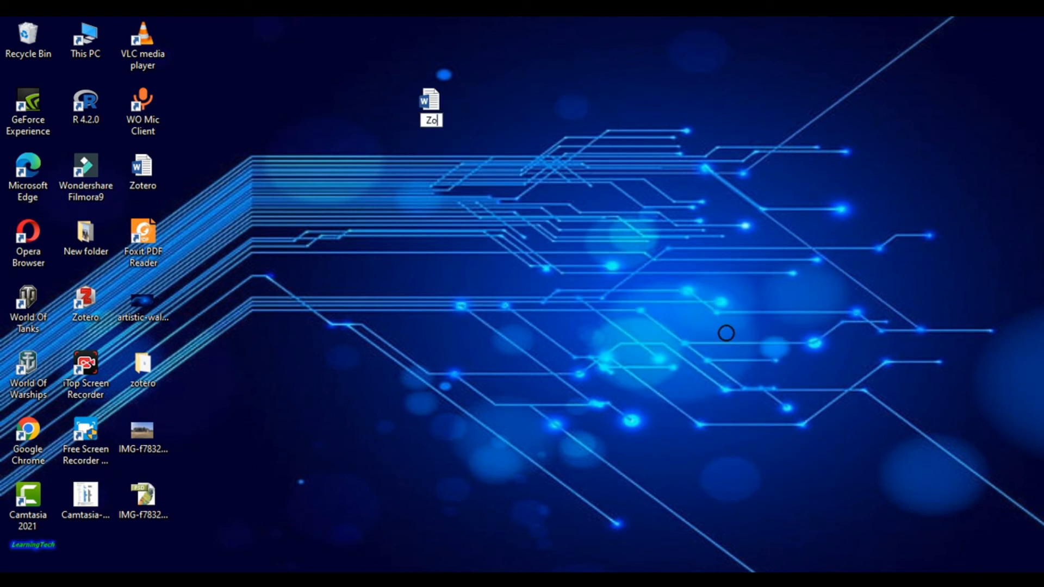
{"action": "type", "text": "tero."}
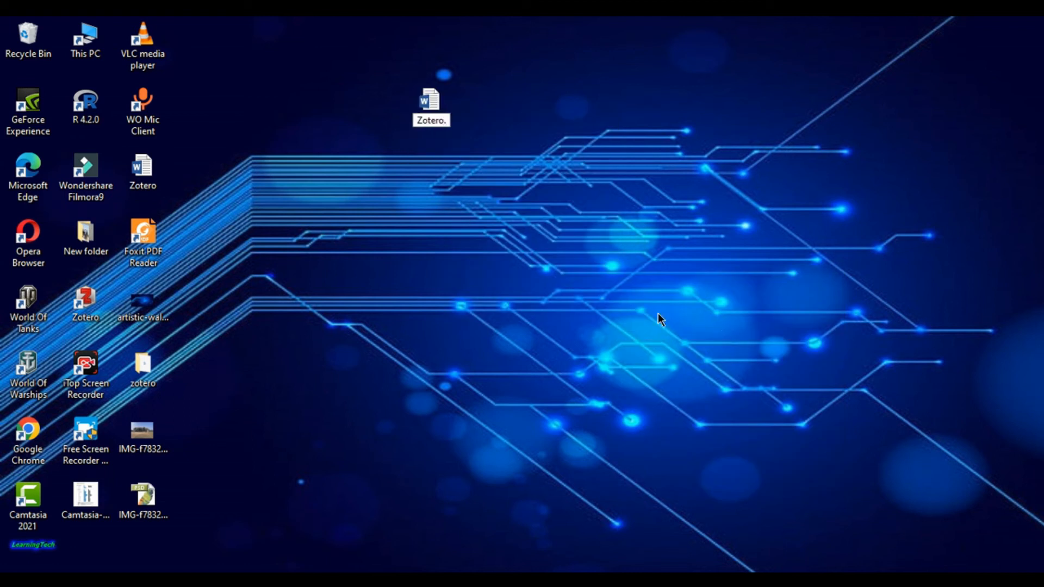
{"action": "key", "text": "Return"}
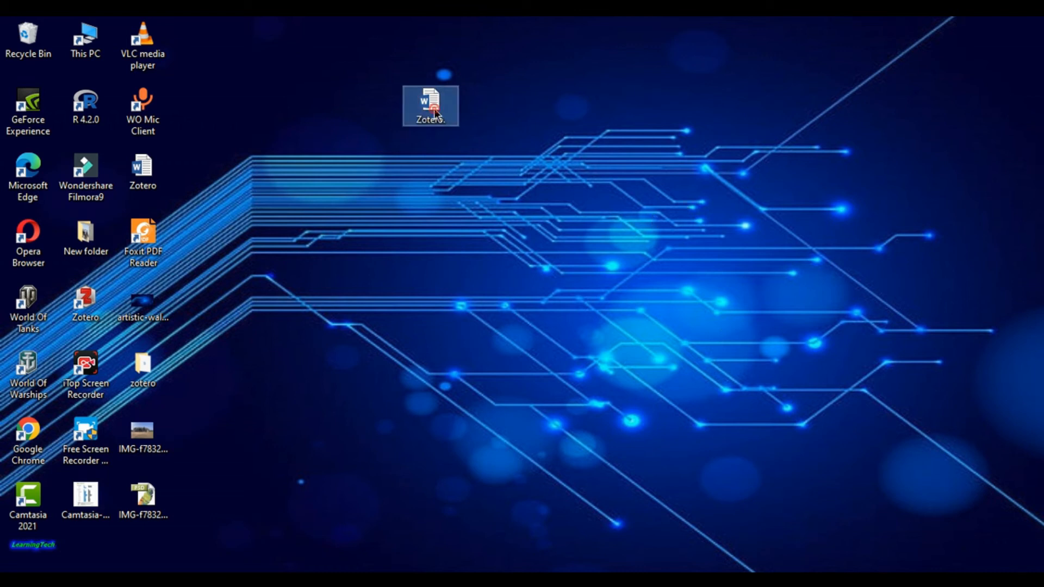
Step: Open the new "Zotero." document in a maximized Word window and show the Zotero add-in commands
{"action": "left_click", "coordinate": [292, 170]}
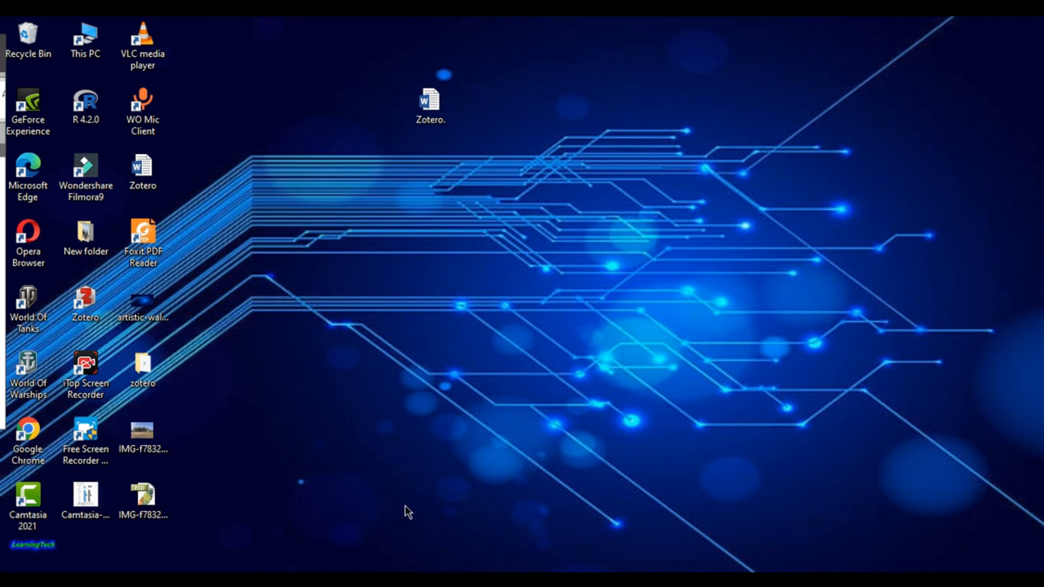
{"action": "left_click_drag", "start_coordinate": [405, 513], "coordinate": [662, 116]}
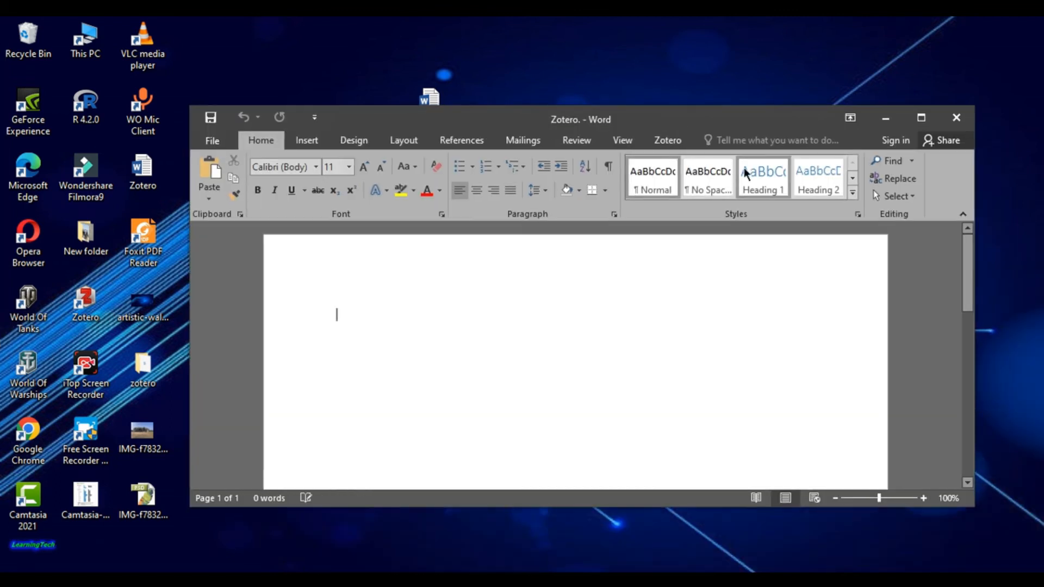
{"action": "left_click", "coordinate": [921, 117]}
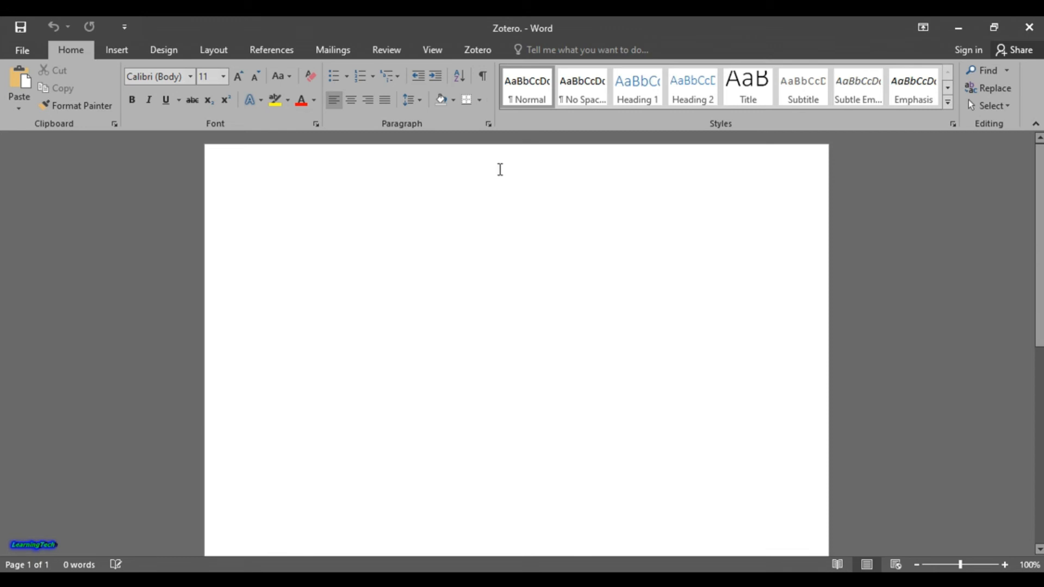
{"action": "left_click", "coordinate": [493, 54]}
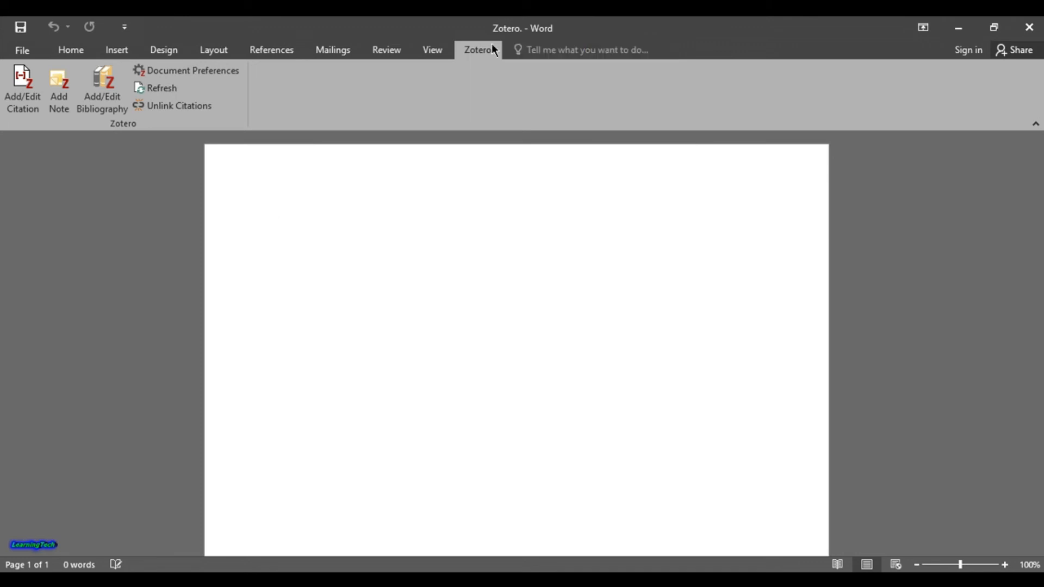
{"action": "left_click", "coordinate": [958, 28]}
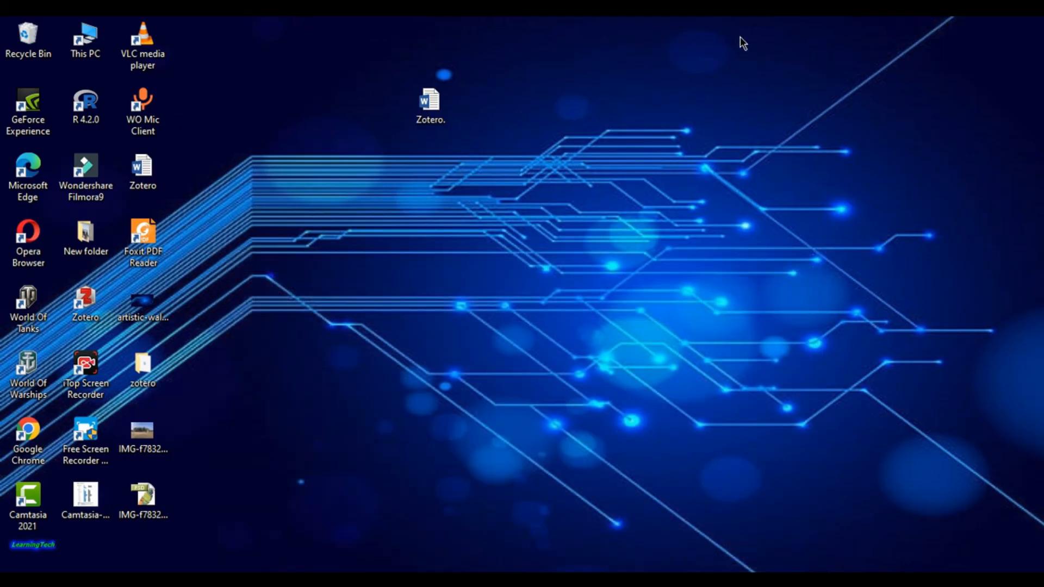
Step: Switch to Zotero and reinstall the Microsoft Word add-in from the word processor settings of the Cite preferences
{"action": "right_click", "coordinate": [740, 35]}
{"action": "left_click", "coordinate": [789, 76]}
{"action": "left_click", "coordinate": [506, 580]}
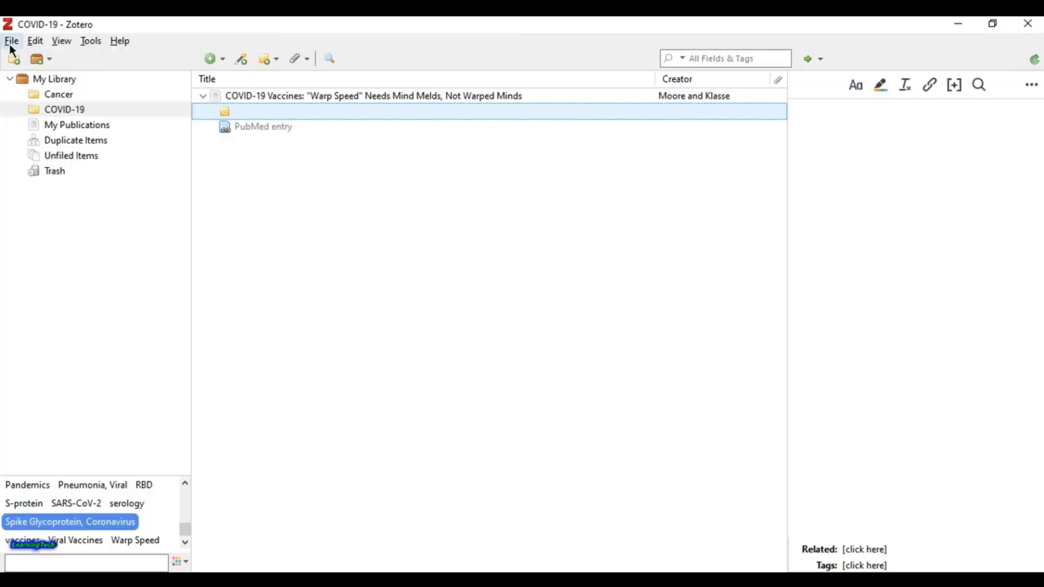
{"action": "left_click", "coordinate": [35, 42]}
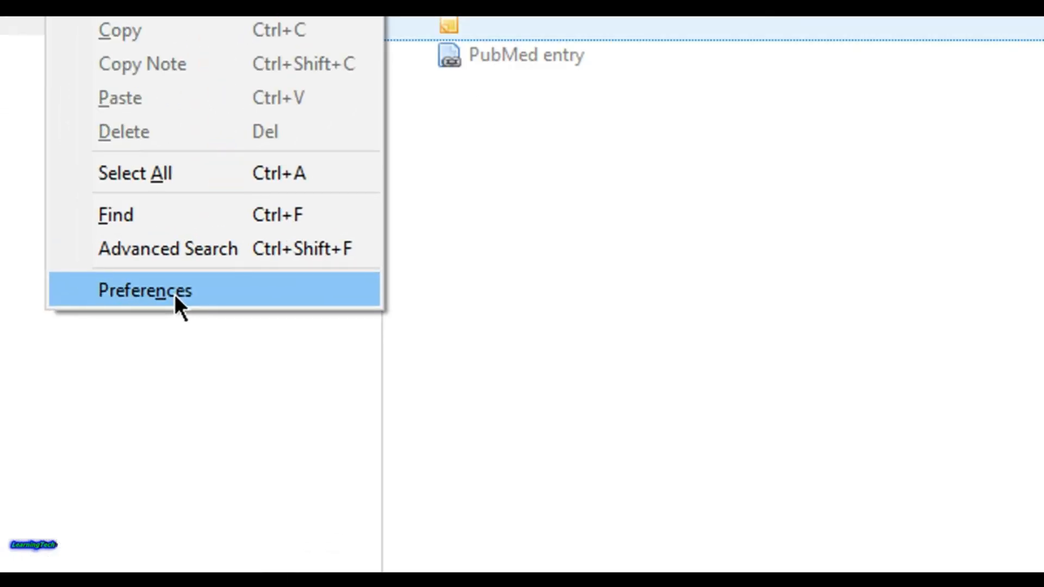
{"action": "left_click", "coordinate": [154, 284]}
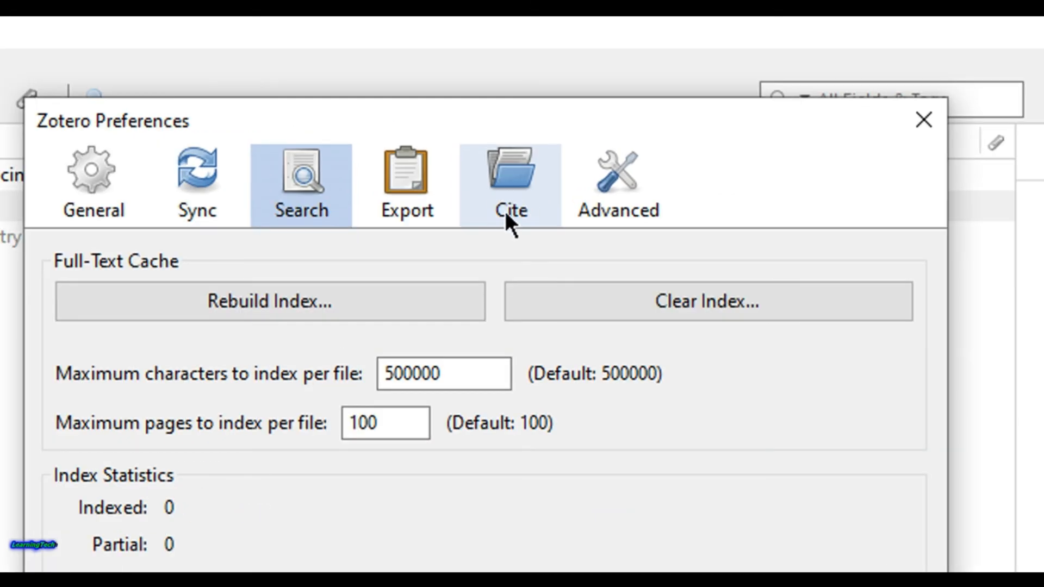
{"action": "left_click", "coordinate": [517, 191]}
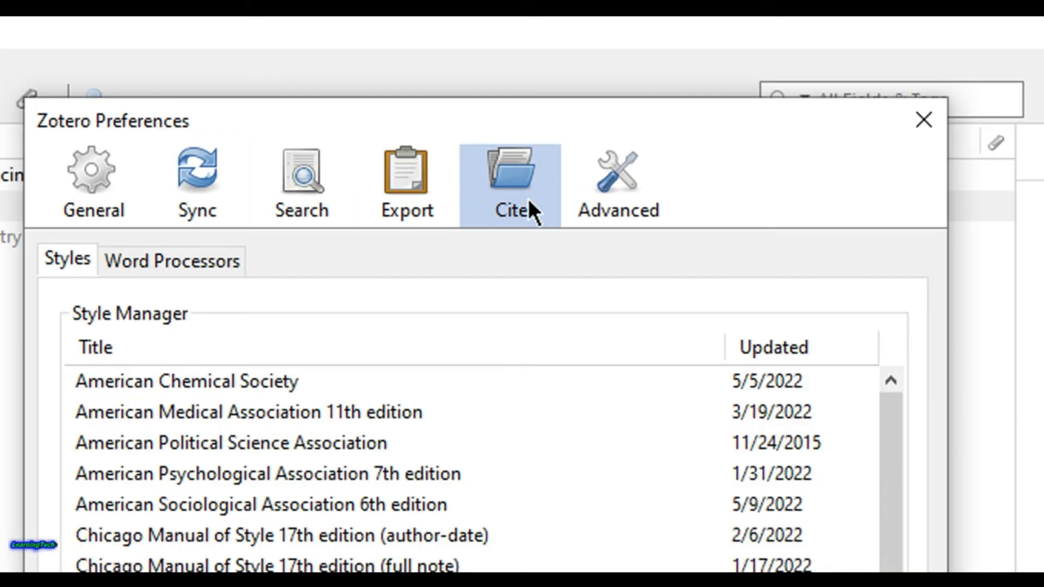
{"action": "left_click", "coordinate": [168, 261]}
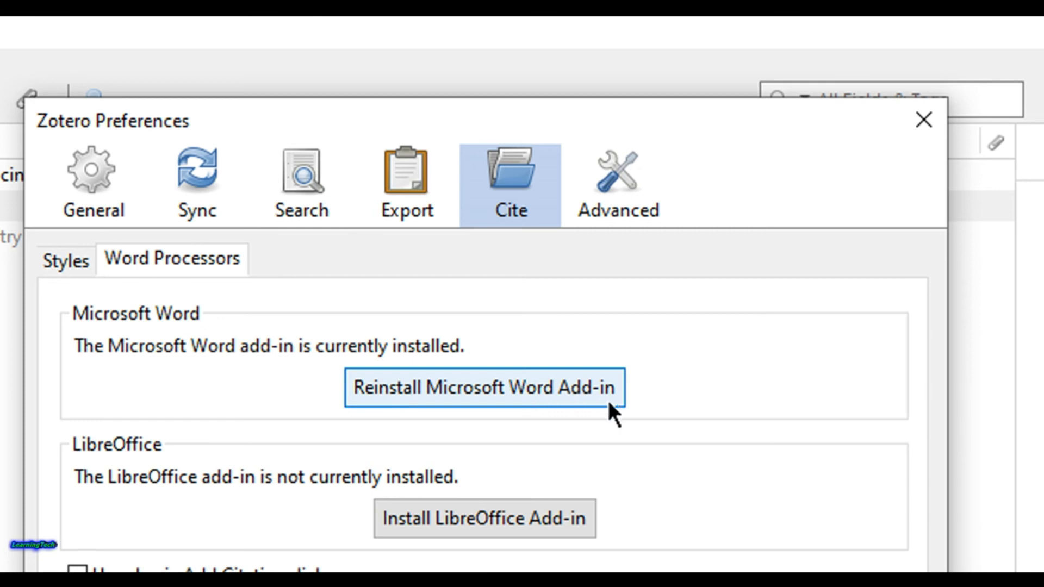
{"action": "left_click", "coordinate": [547, 392]}
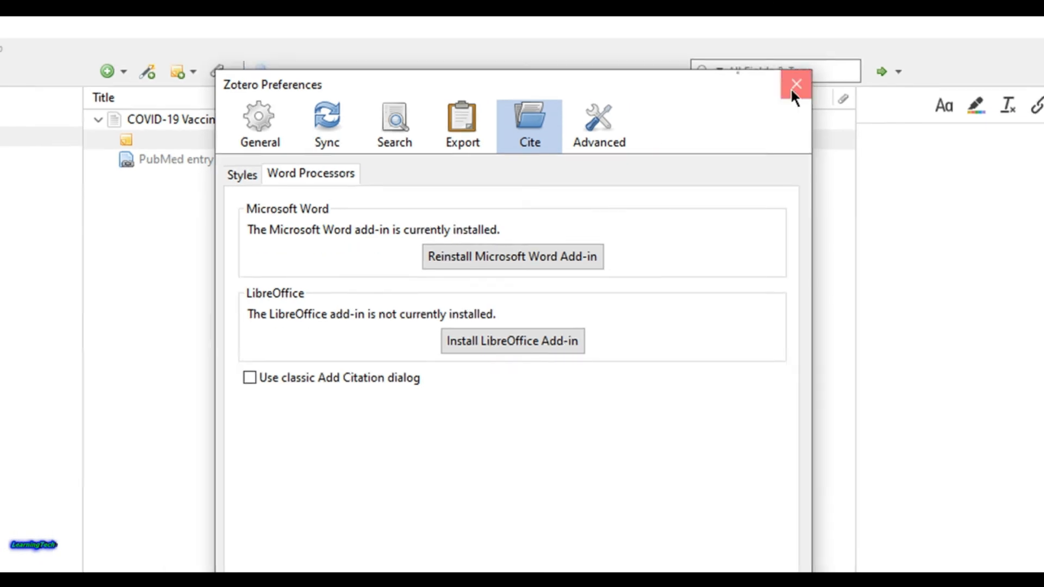
{"action": "left_click", "coordinate": [794, 85]}
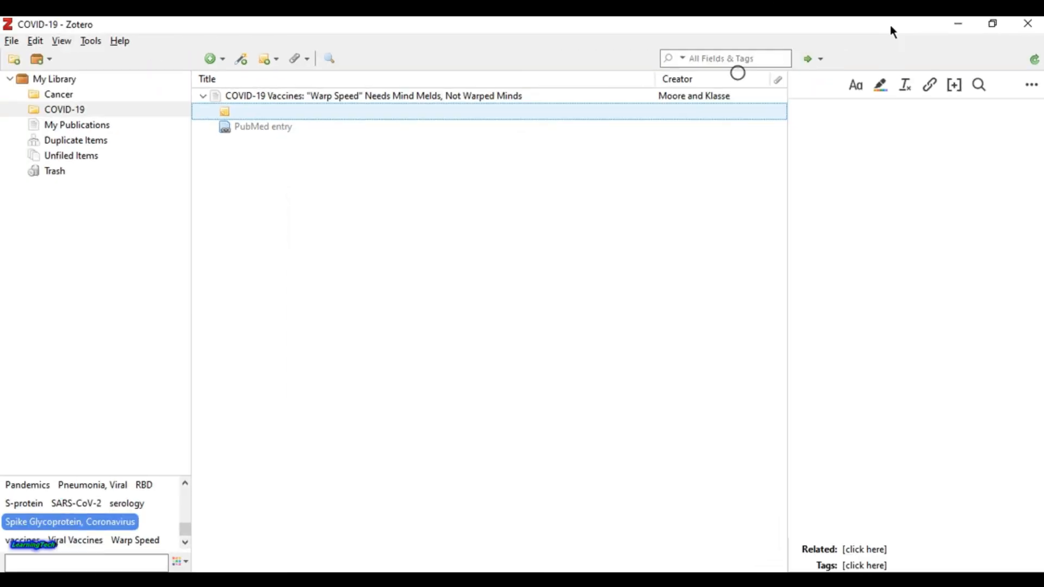
{"action": "left_click", "coordinate": [953, 22]}
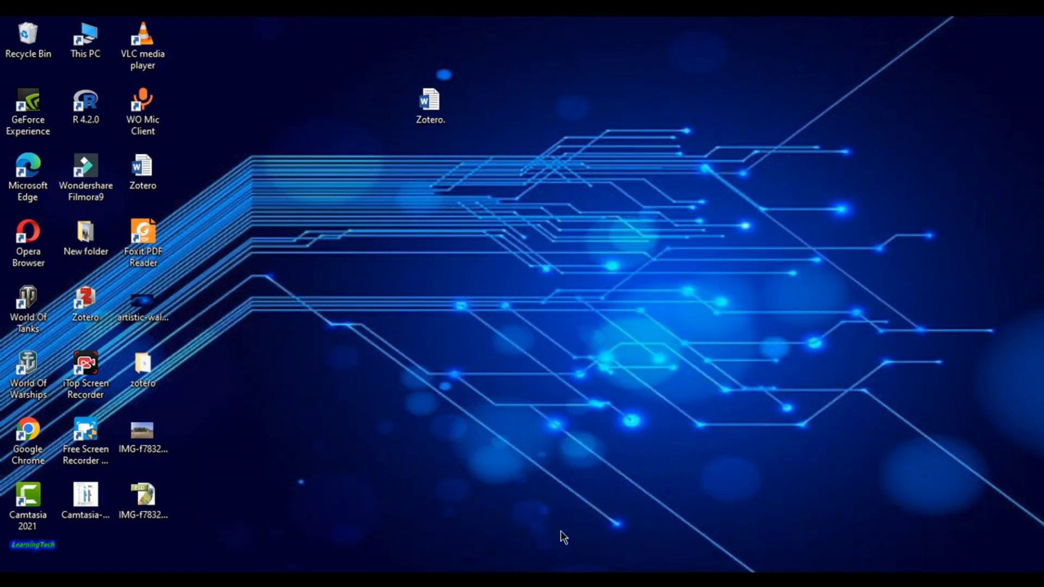
{"action": "mouse_move", "coordinate": [560, 568]}
{"action": "left_click", "coordinate": [617, 530]}
{"action": "left_click", "coordinate": [443, 281]}
{"action": "left_click", "coordinate": [22, 76]}
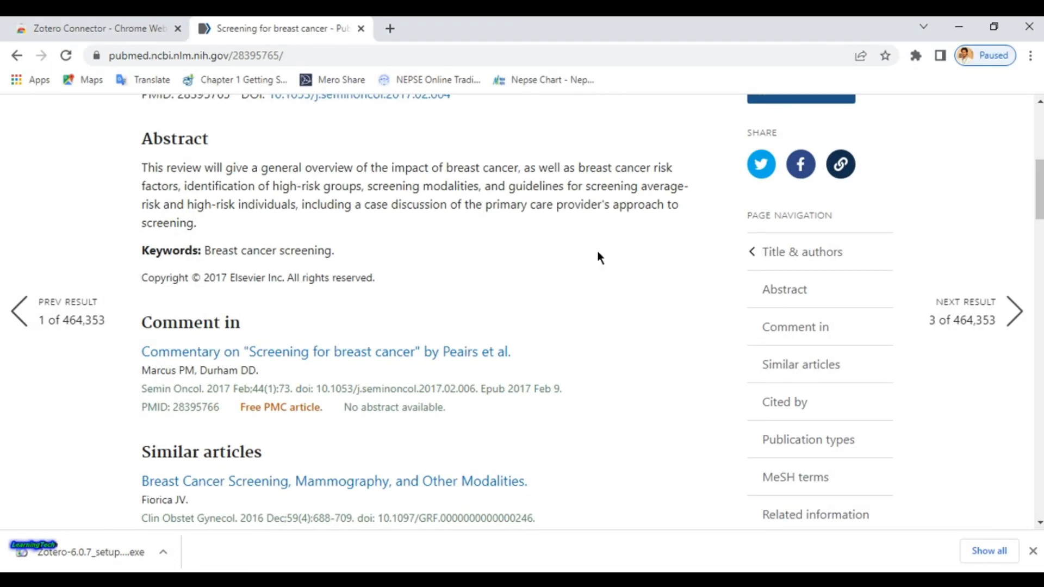
{"action": "scroll", "coordinate": [597, 256], "scroll_direction": "up", "scroll_amount": 6}
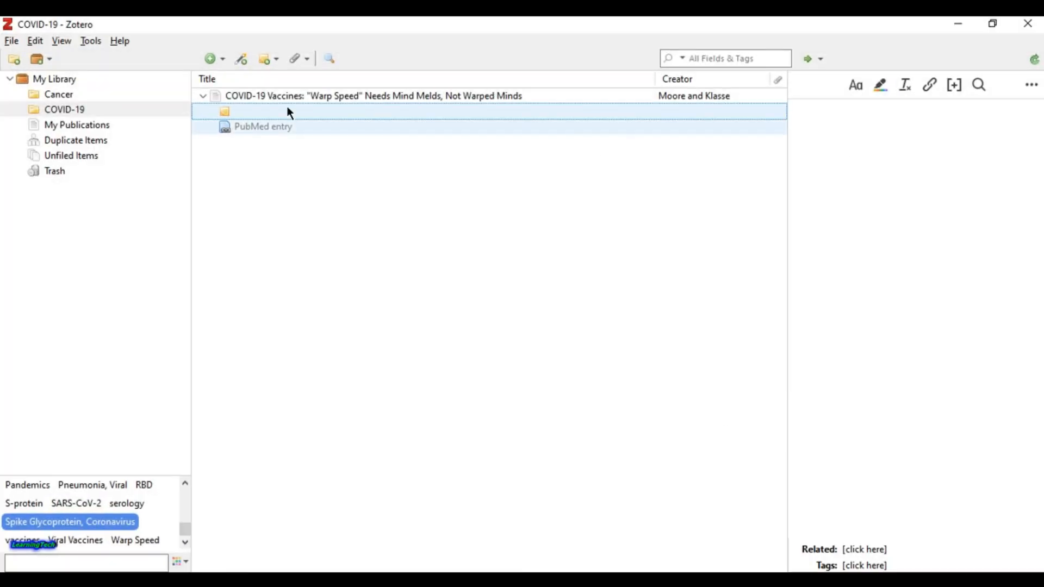
Step: Select the "Warp Speed" article in Zotero, look through its related items and tags, and open its abstract
{"action": "left_click", "coordinate": [333, 98]}
{"action": "left_click", "coordinate": [904, 84]}
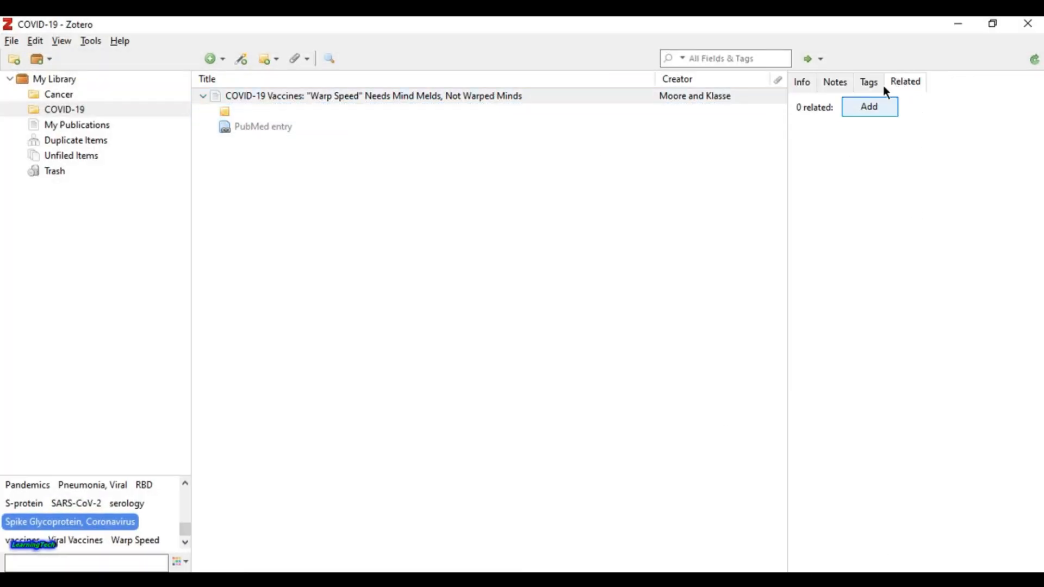
{"action": "left_click", "coordinate": [881, 83]}
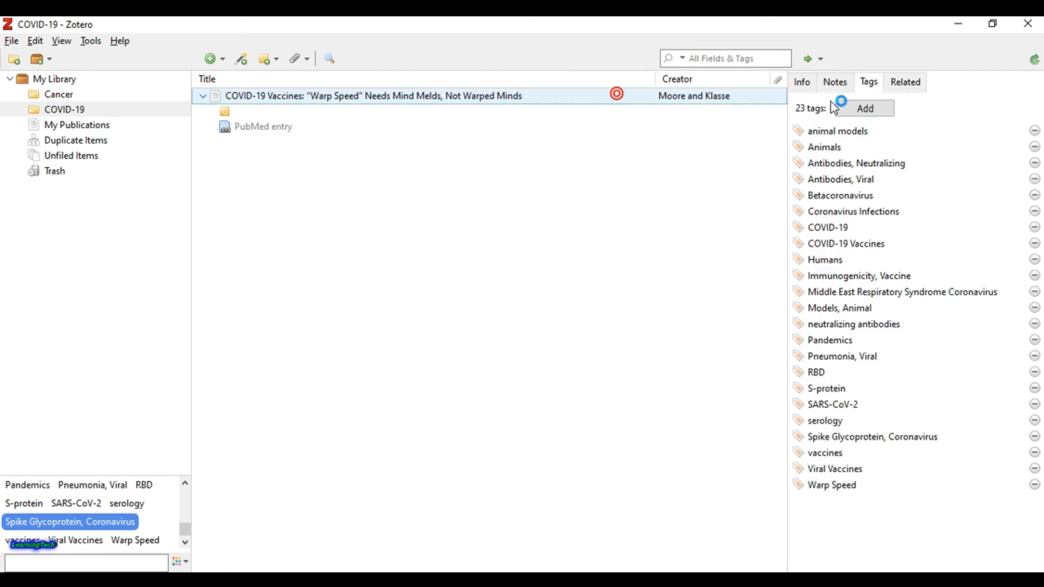
{"action": "left_click", "coordinate": [809, 85]}
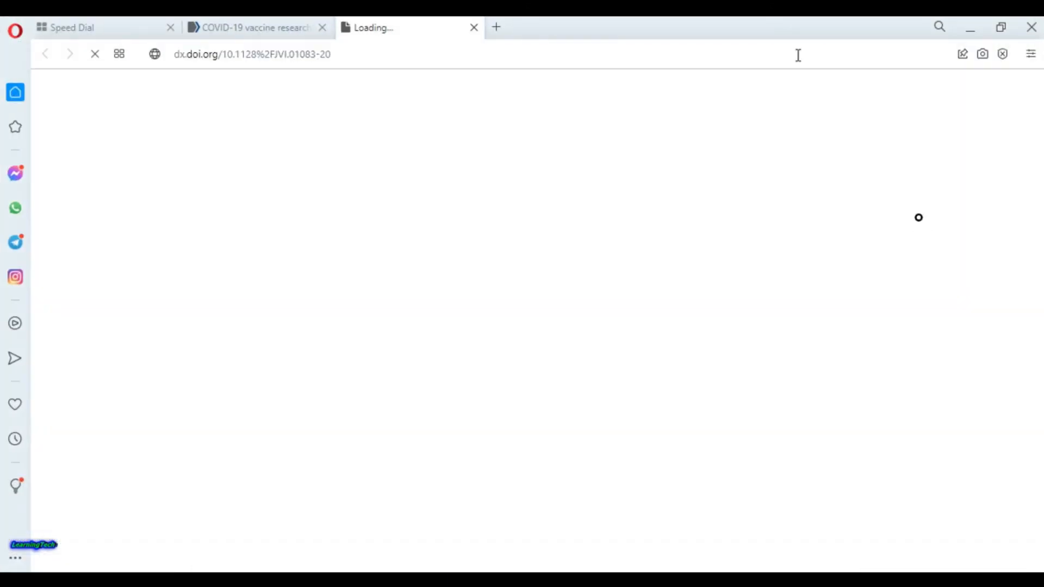
{"action": "left_click", "coordinate": [983, 27]}
{"action": "left_click", "coordinate": [983, 285]}
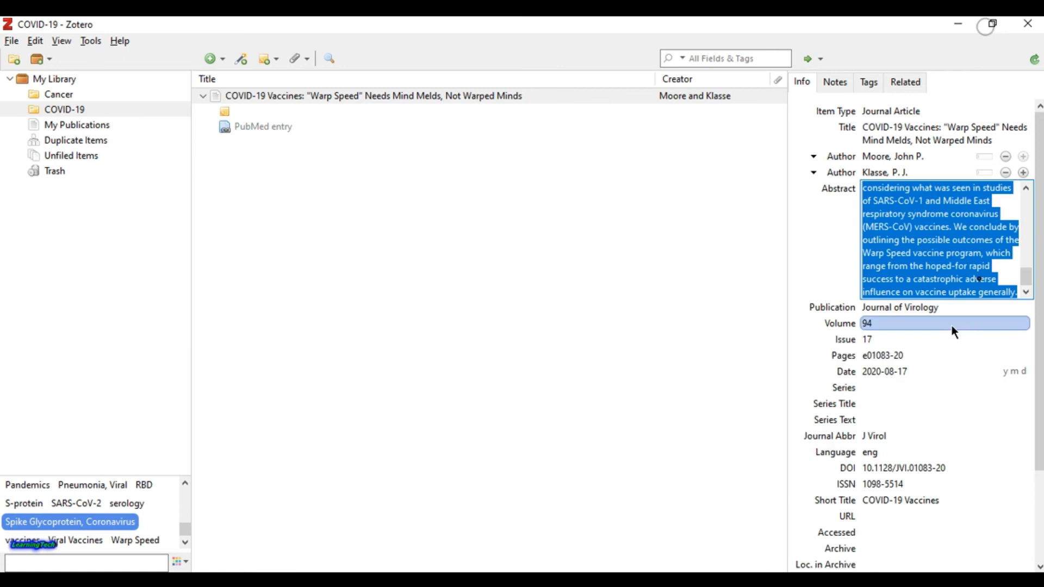
Step: Copy the abstract passage from "By far the most immunogenic" through "(MERS-CoV) vaccines." into the Word document
{"action": "left_click", "coordinate": [956, 259]}
{"action": "scroll", "coordinate": [956, 259], "scroll_direction": "down", "scroll_amount": 3}
{"action": "scroll", "coordinate": [973, 159], "scroll_direction": "up", "scroll_amount": 3}
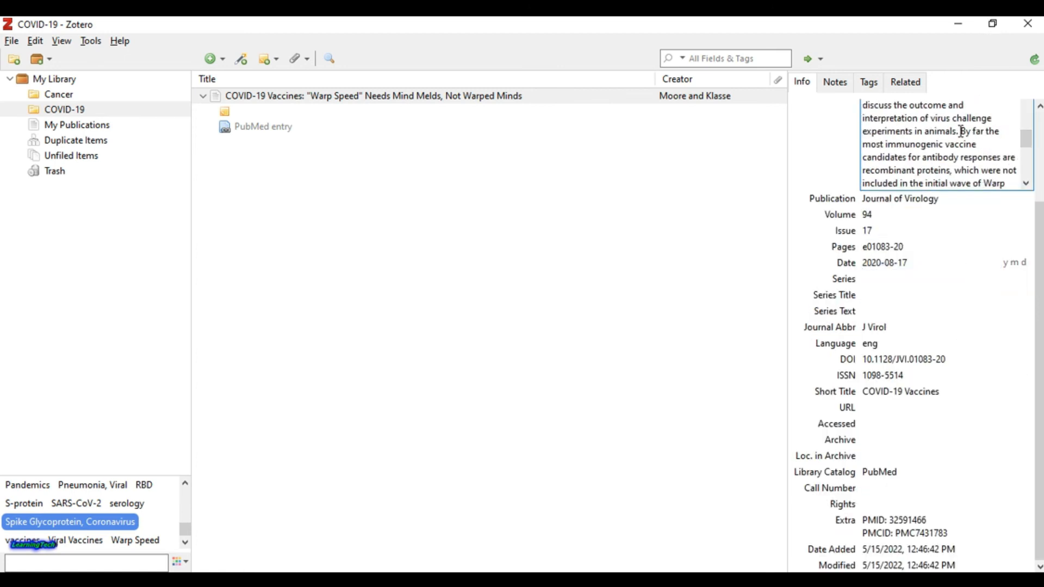
{"action": "left_click_drag", "start_coordinate": [962, 132], "coordinate": [954, 174]}
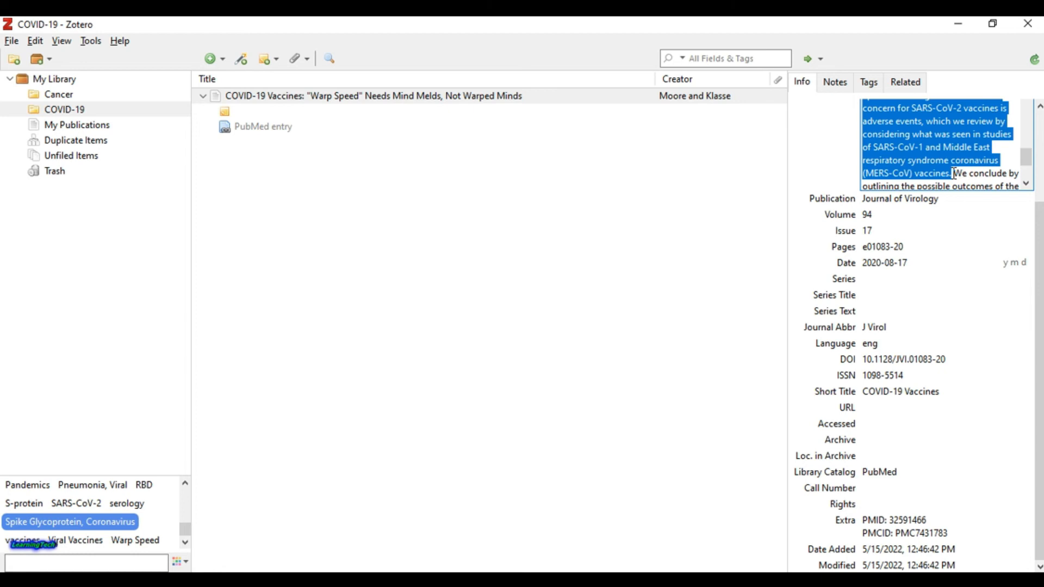
{"action": "left_click", "coordinate": [958, 24]}
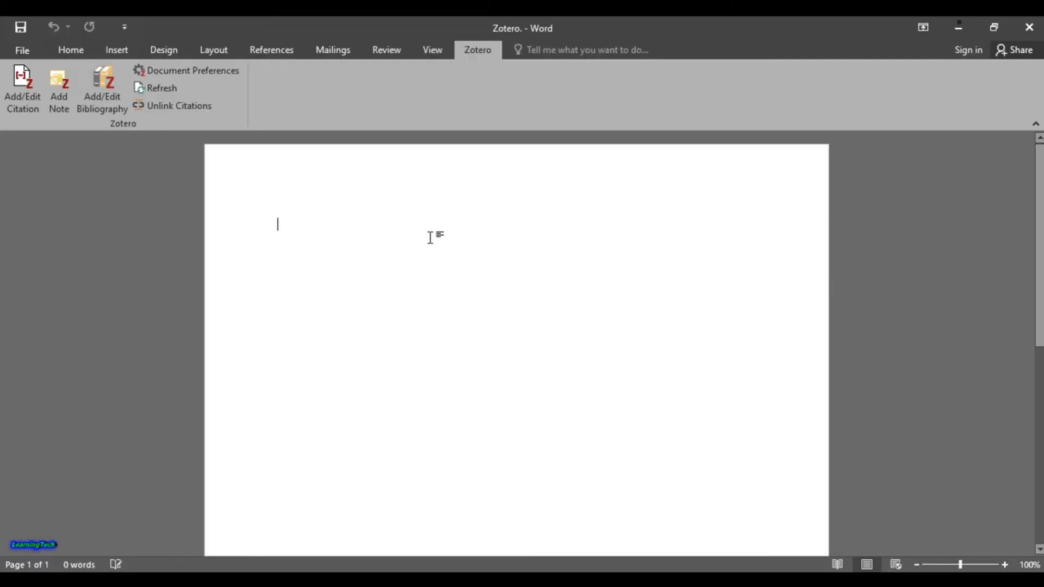
{"action": "type", "text": "By far the most immunogenic vaccine candidates for antibody responses are recombinant proteins, which were not included in the initial wave of Warp Speed immunogens. A substantial concern for SARS-CoV-2 vaccines is adverse events, which we review by considering what was seen in studies of SARS-CoV-1 and Middle East respiratory syndrome coronavirus (MERS-CoV) vaccines."}
Step: Format the pasted paragraph in Times New Roman at size 12 and save the document
{"action": "left_click_drag", "start_coordinate": [656, 264], "coordinate": [261, 211]}
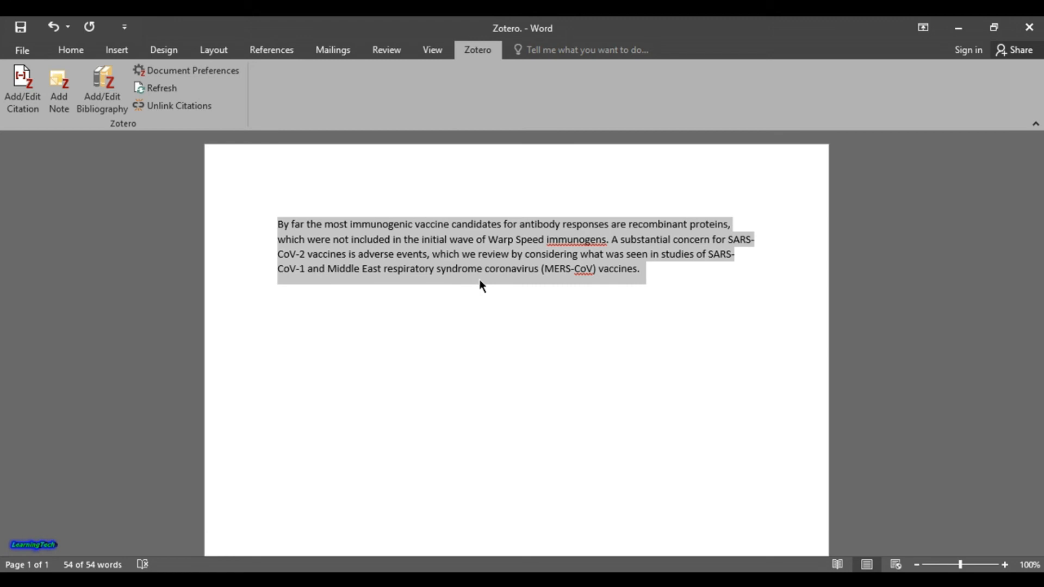
{"action": "key", "text": "ctrl+b"}
{"action": "key", "text": "ctrl+b"}
{"action": "left_click", "coordinate": [70, 49]}
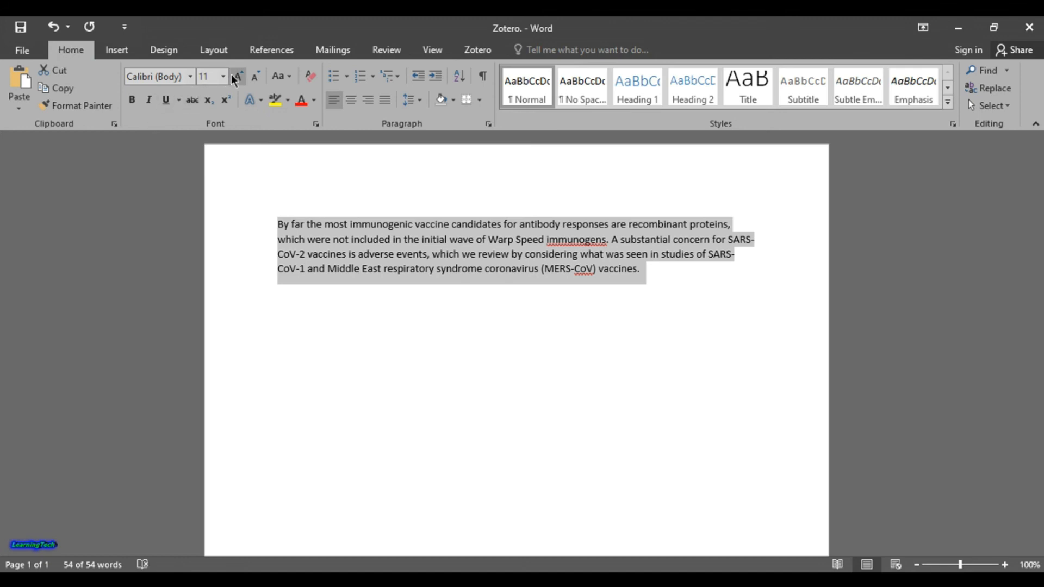
{"action": "left_click", "coordinate": [190, 76]}
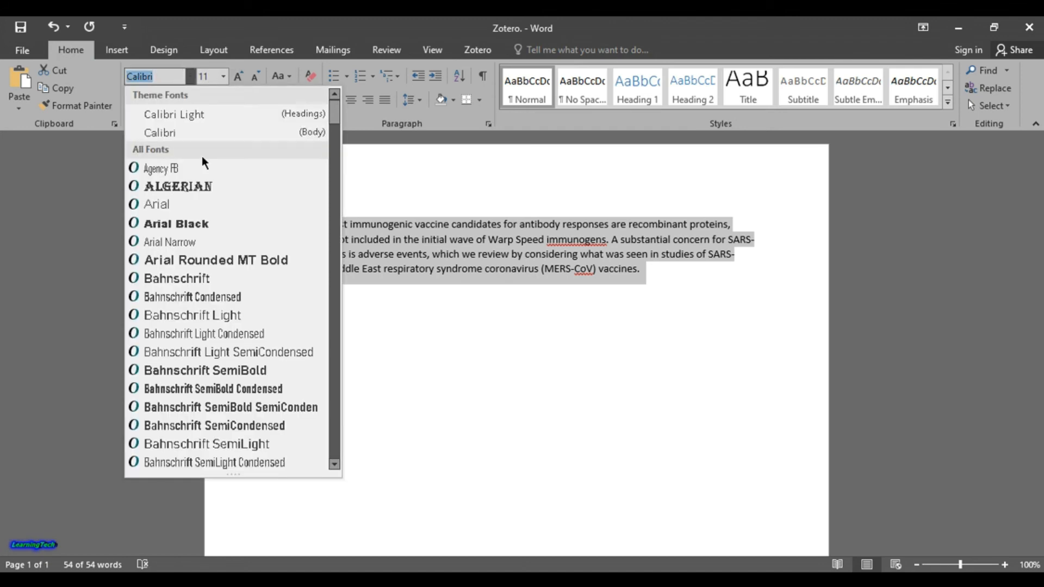
{"action": "type", "text": "Times New Ro"}
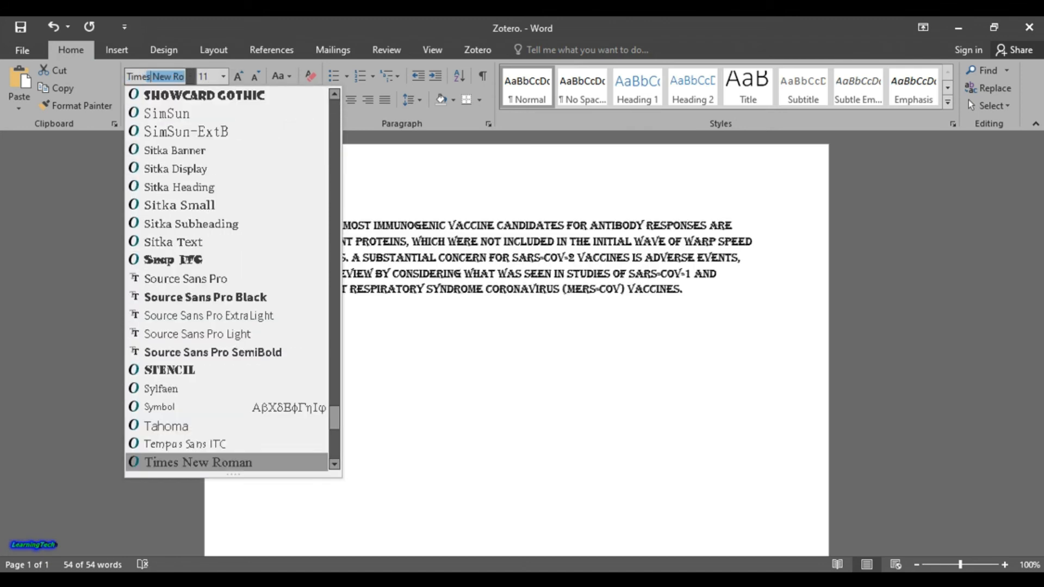
{"action": "key", "text": "Return"}
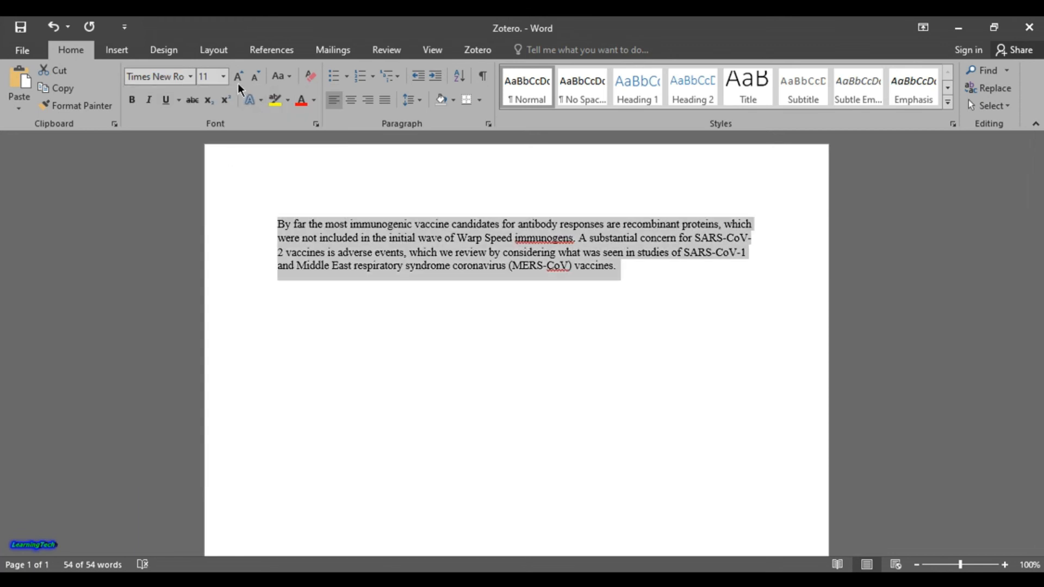
{"action": "left_click", "coordinate": [238, 77]}
{"action": "left_click", "coordinate": [466, 322]}
{"action": "left_click", "coordinate": [378, 292]}
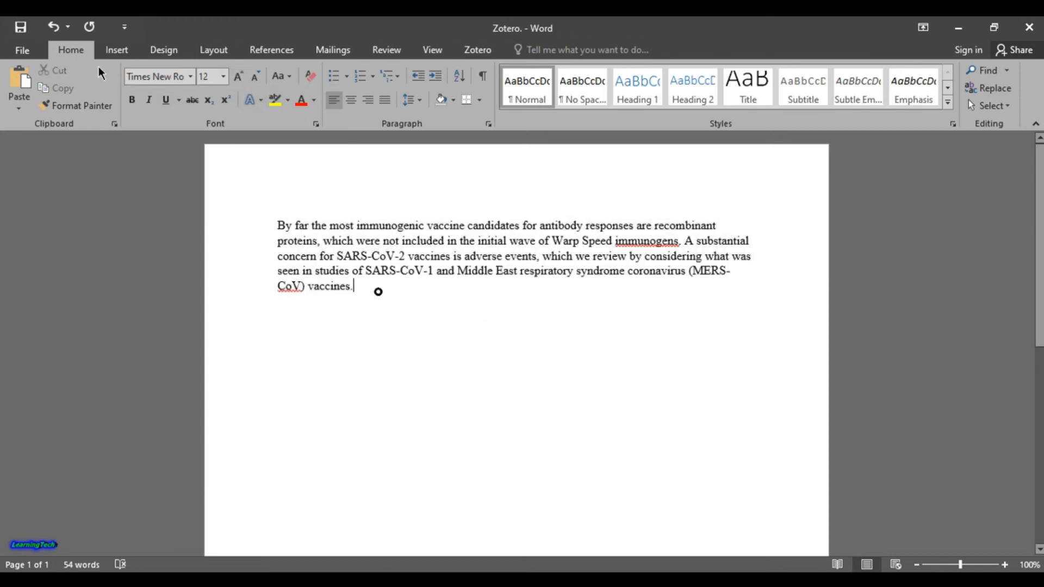
{"action": "left_click", "coordinate": [21, 31]}
Step: Show the Zotero citation tools in Word and place the cursor after "vaccines." at the paragraph's end
{"action": "left_click", "coordinate": [485, 50]}
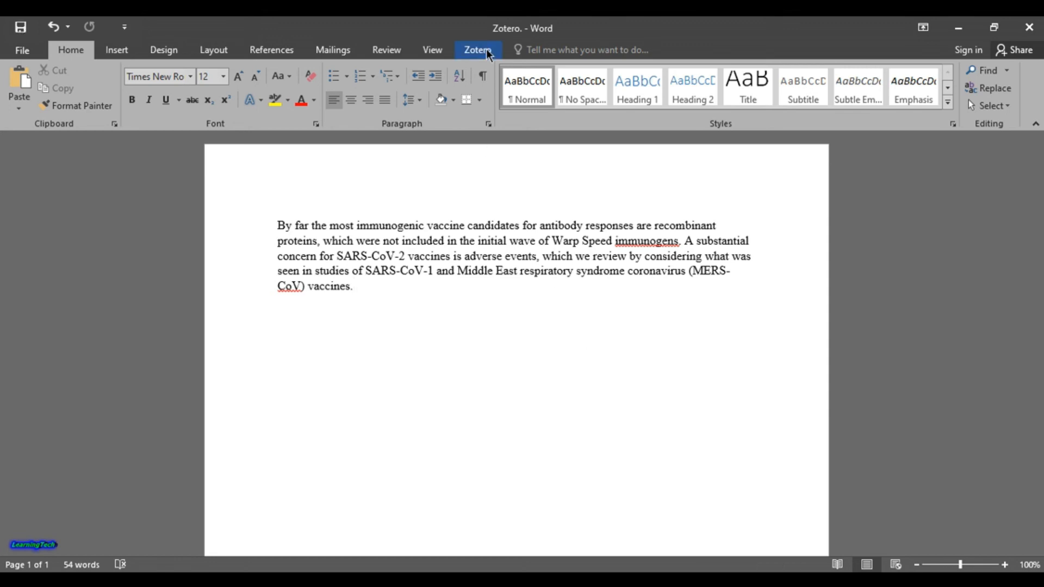
{"action": "left_click", "coordinate": [369, 288]}
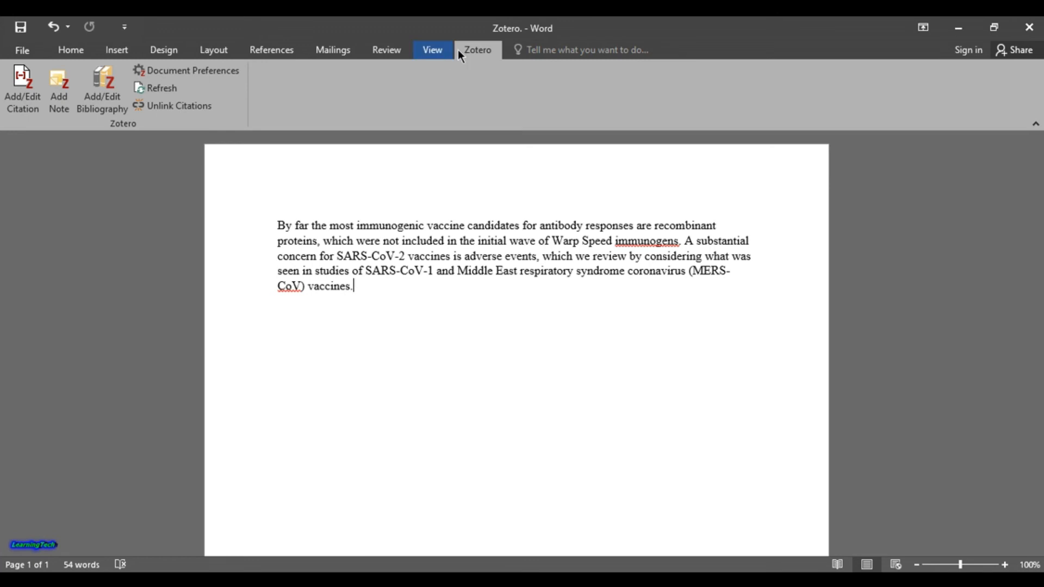
{"action": "left_click", "coordinate": [35, 98]}
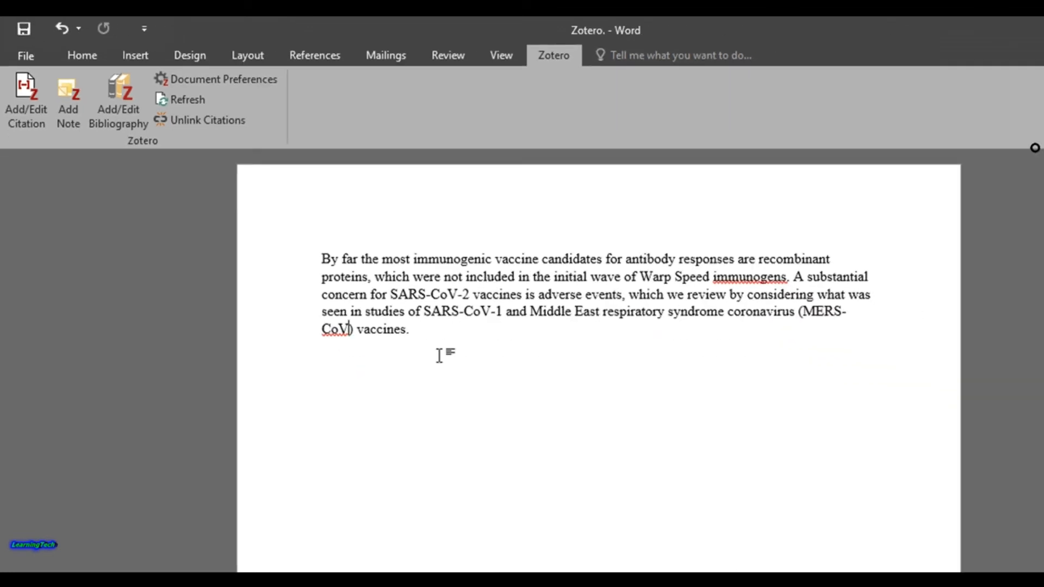
{"action": "left_click", "coordinate": [442, 352]}
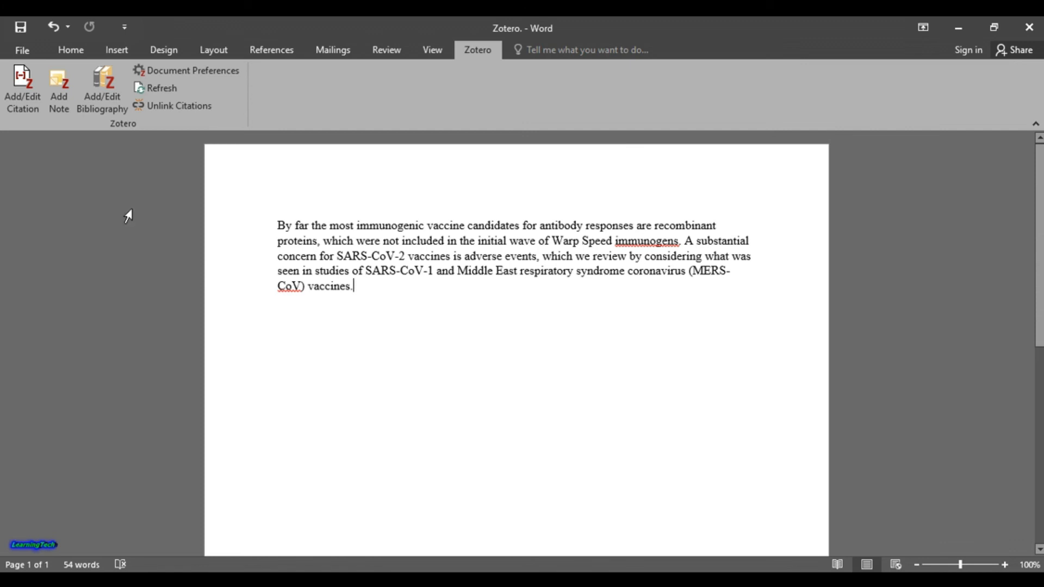
Step: Start a Zotero citation with the Vancouver style stored as fields, and move the citation search bar below the paragraph
{"action": "left_click", "coordinate": [26, 90]}
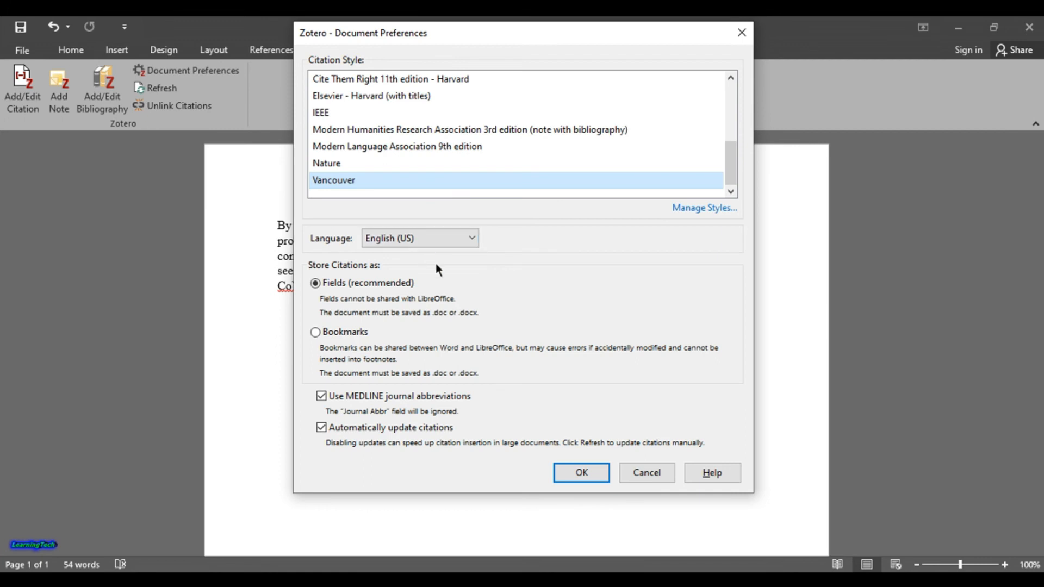
{"action": "mouse_move", "coordinate": [731, 162]}
{"action": "left_mouse_down"}
{"action": "mouse_move", "coordinate": [739, 87]}
{"action": "mouse_move", "coordinate": [731, 163]}
{"action": "left_mouse_up"}
{"action": "scroll", "coordinate": [480, 159], "scroll_direction": "up", "scroll_amount": 5}
{"action": "scroll", "coordinate": [481, 158], "scroll_direction": "down", "scroll_amount": 5}
{"action": "left_click", "coordinate": [581, 473]}
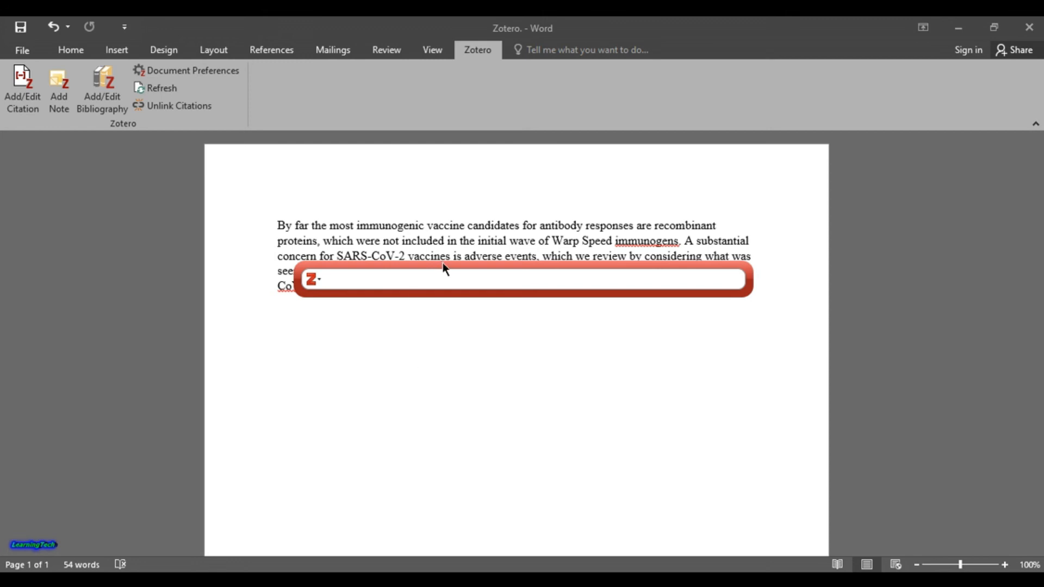
{"action": "left_click_drag", "start_coordinate": [446, 267], "coordinate": [443, 322]}
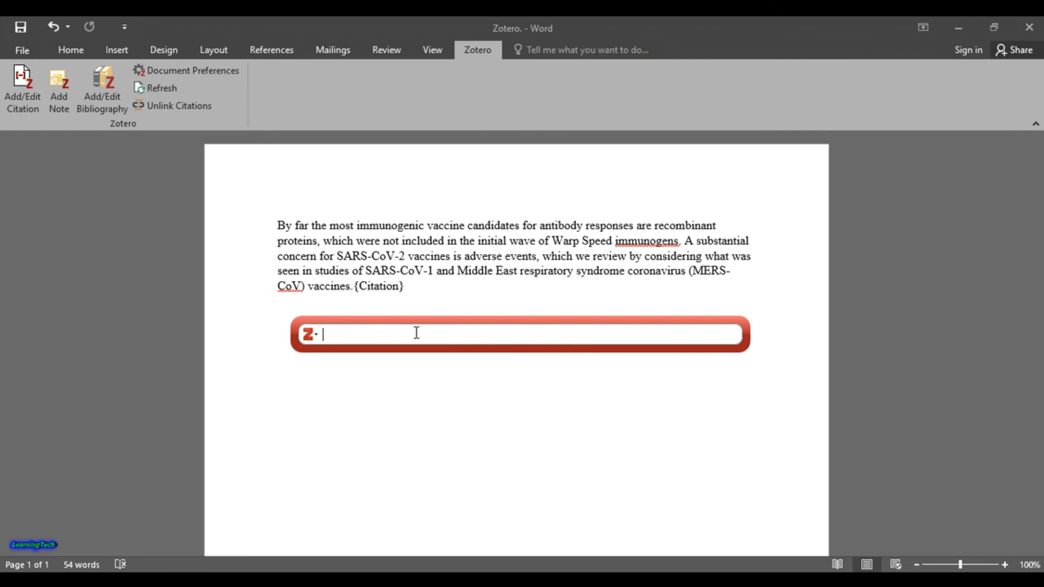
Step: Insert the citation for "COVID-19 Vaccines: 'Warp Speed' Needs Mind Melds, Not Warped Minds" by searching the library for "covid"
{"action": "type", "text": "covid"}
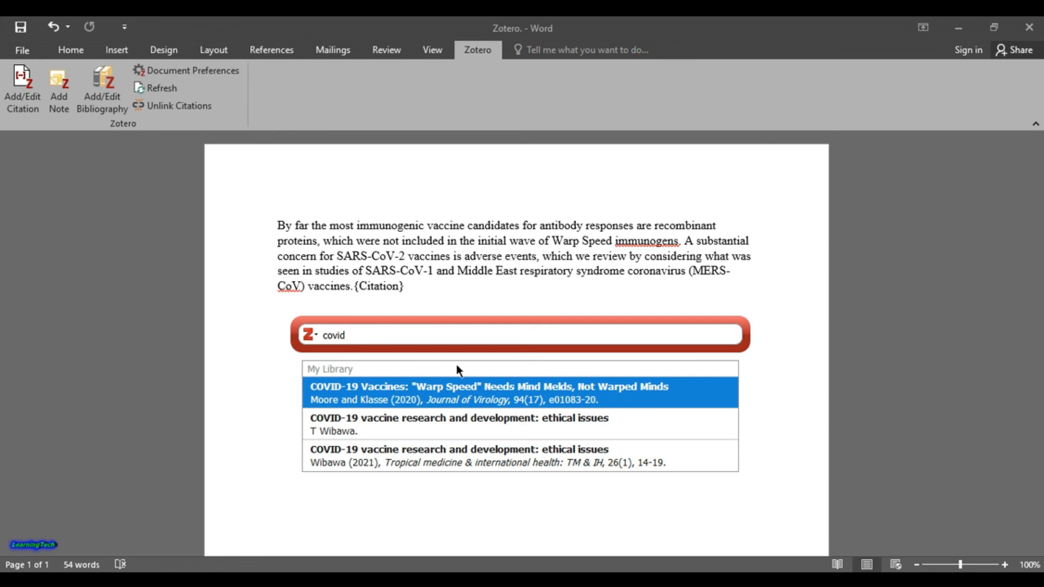
{"action": "left_click", "coordinate": [496, 390]}
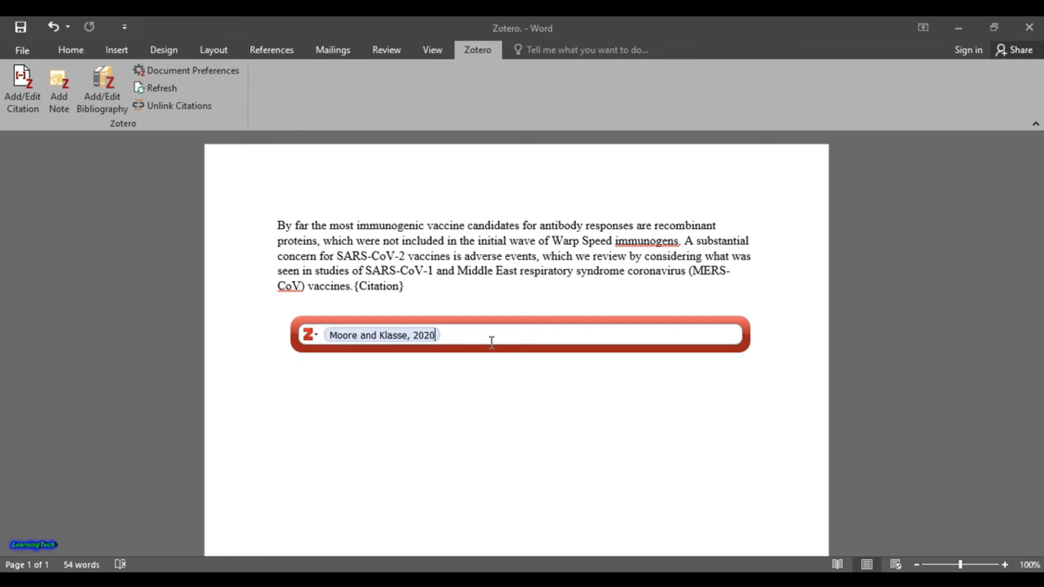
{"action": "key", "text": "Return"}
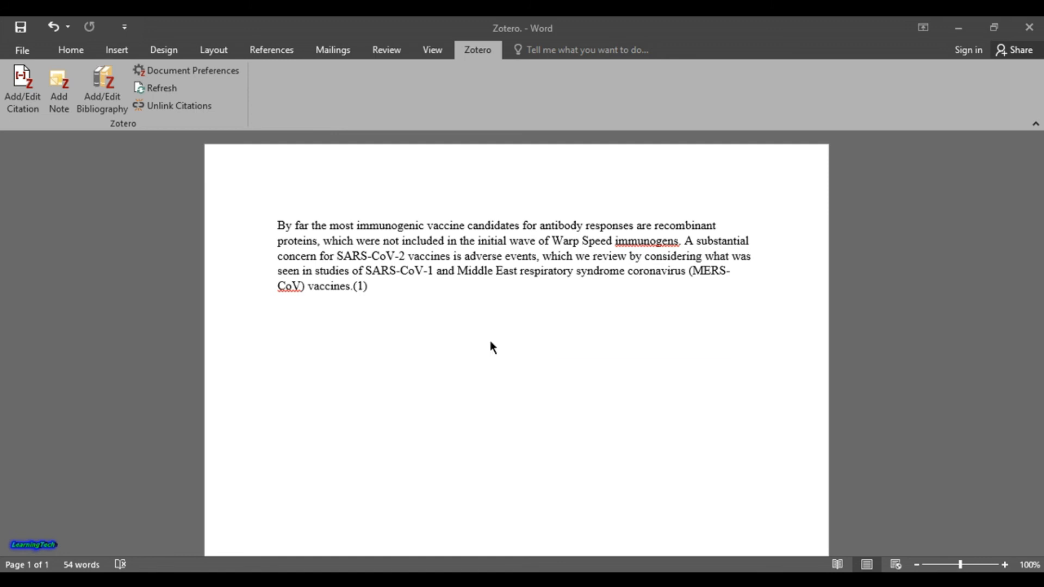
{"action": "double_click", "coordinate": [365, 287]}
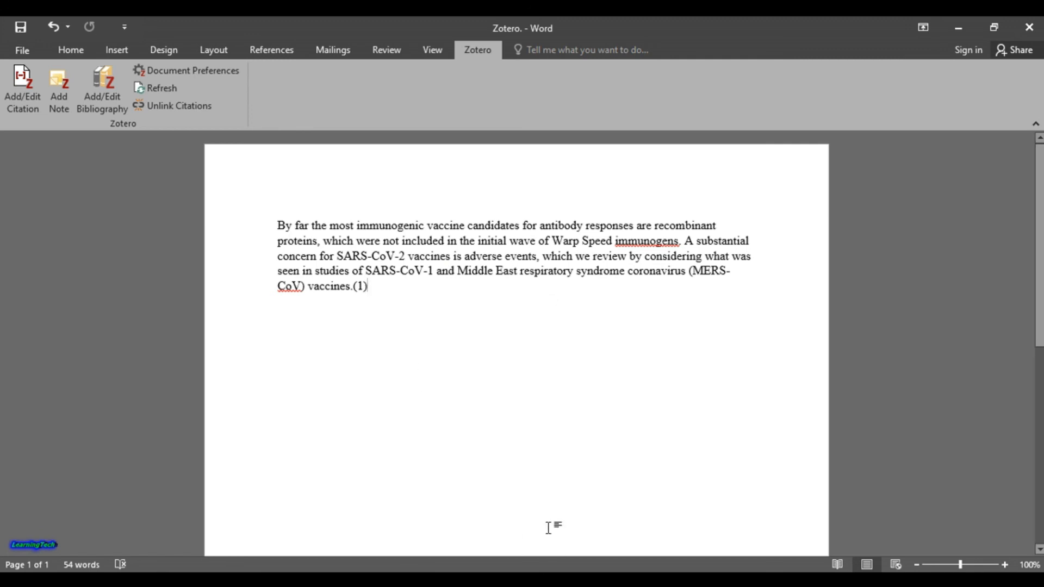
Step: Switch to Zotero to check the cited article's entry in the COVID-19 collection and return to the Word document
{"action": "left_click", "coordinate": [538, 580]}
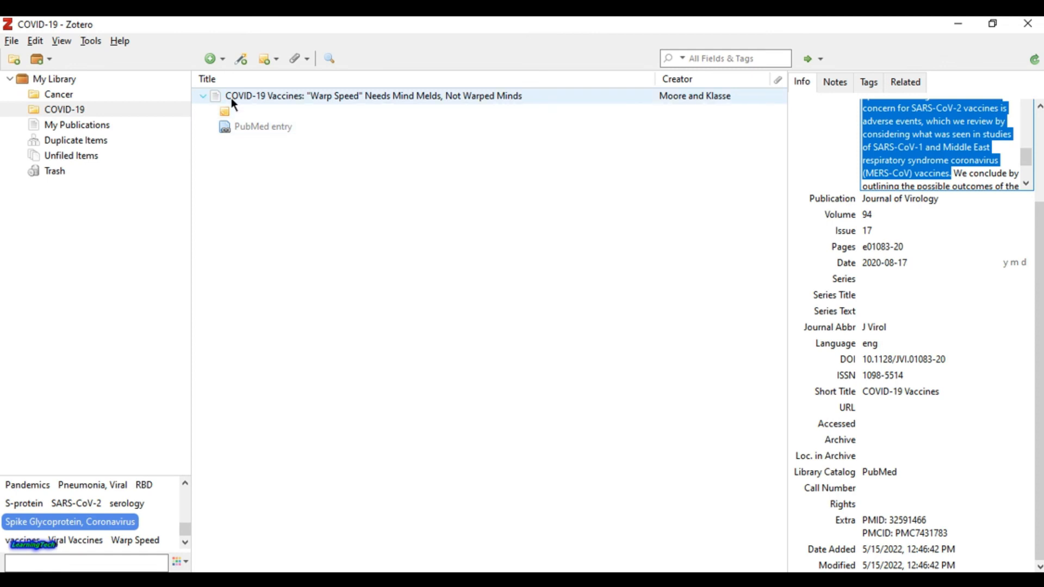
{"action": "left_click", "coordinate": [447, 100]}
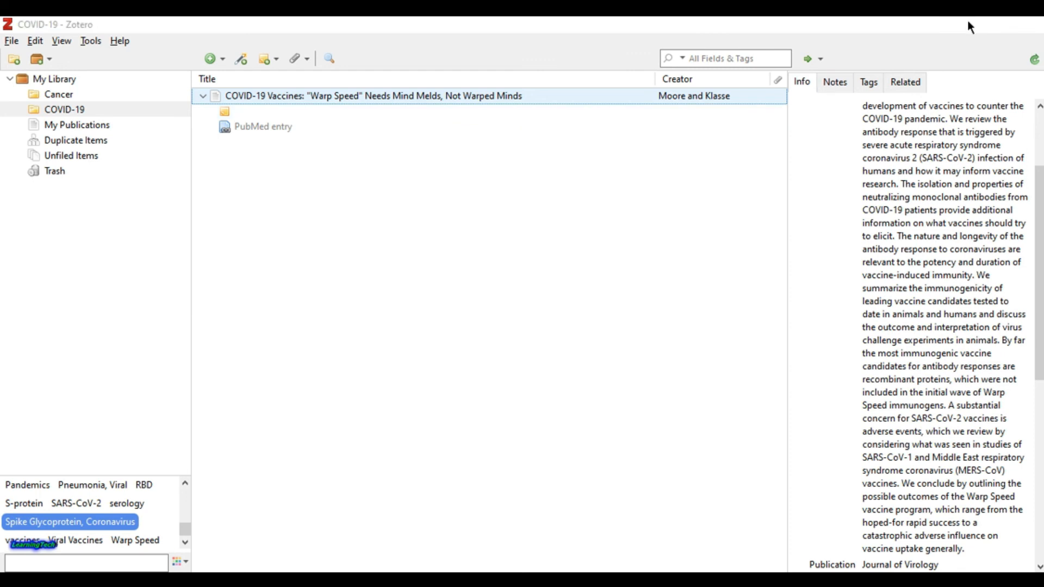
{"action": "left_click", "coordinate": [966, 22]}
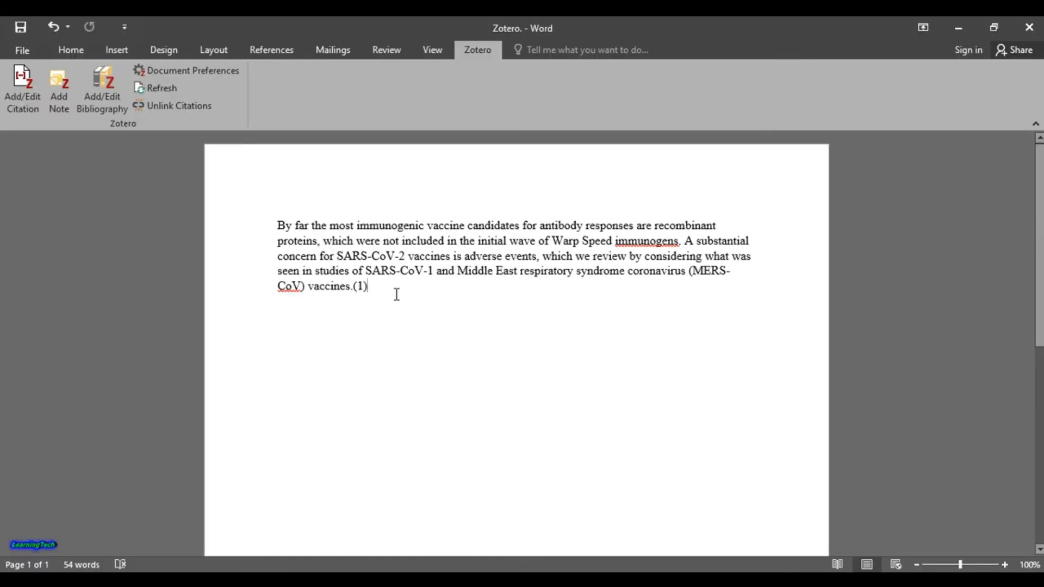
Step: Open the citation after "vaccines." for editing, view the citation bar's options, and close it without changes
{"action": "left_click", "coordinate": [360, 286]}
{"action": "left_click", "coordinate": [364, 286]}
{"action": "left_click", "coordinate": [31, 102]}
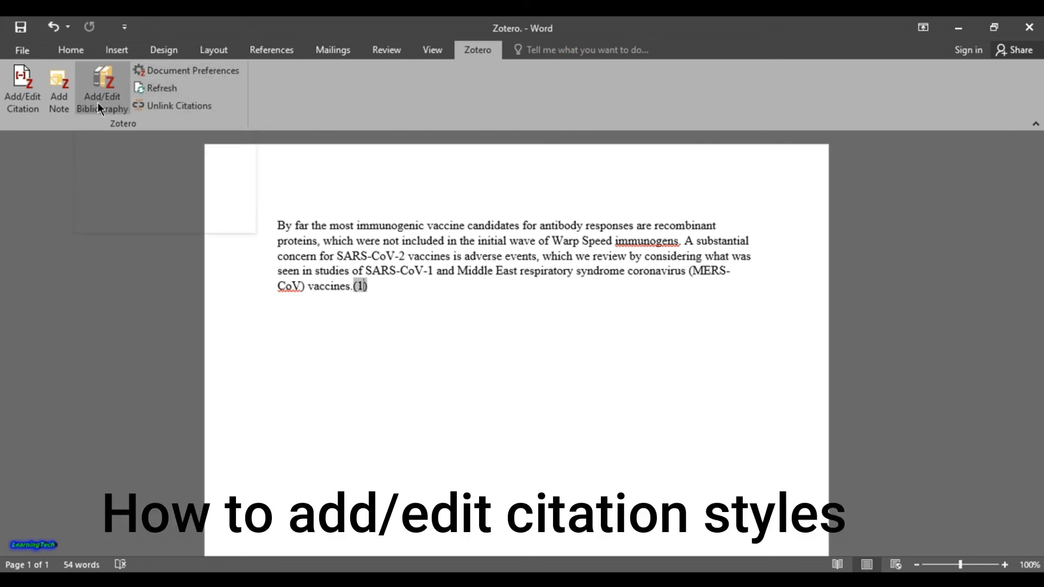
{"action": "left_click", "coordinate": [22, 108]}
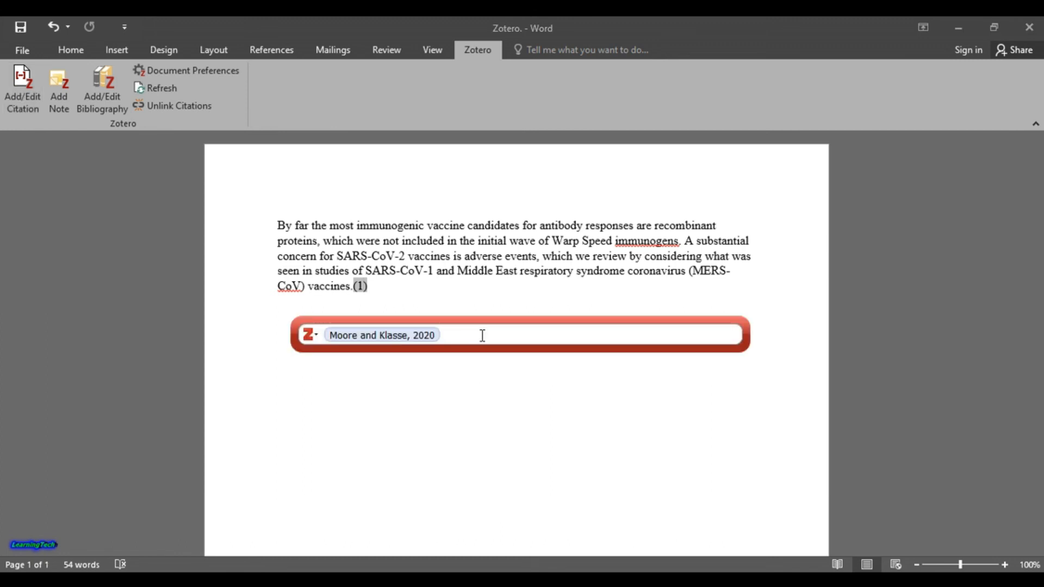
{"action": "left_click", "coordinate": [315, 334]}
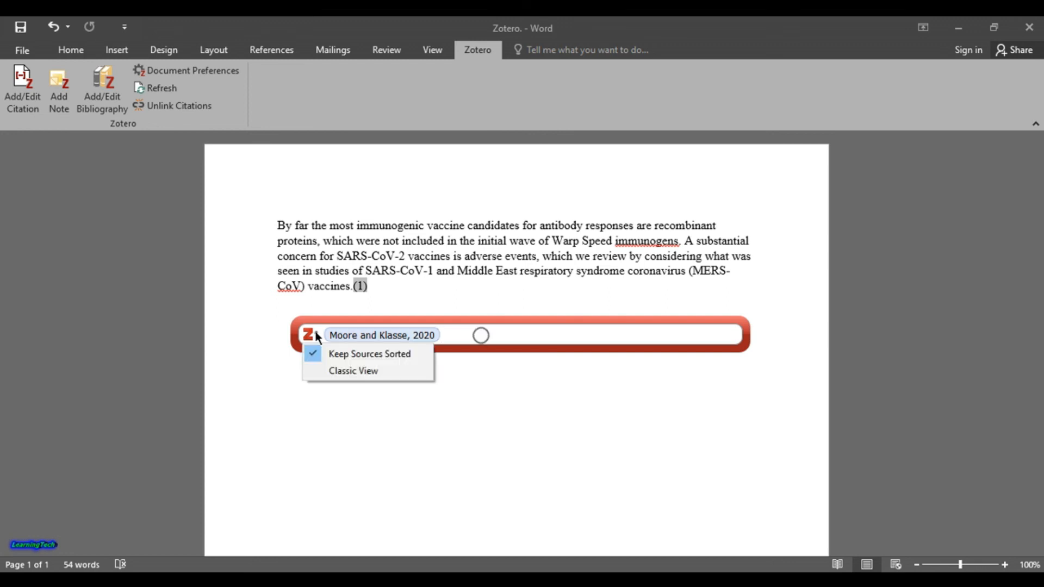
{"action": "left_click", "coordinate": [581, 444]}
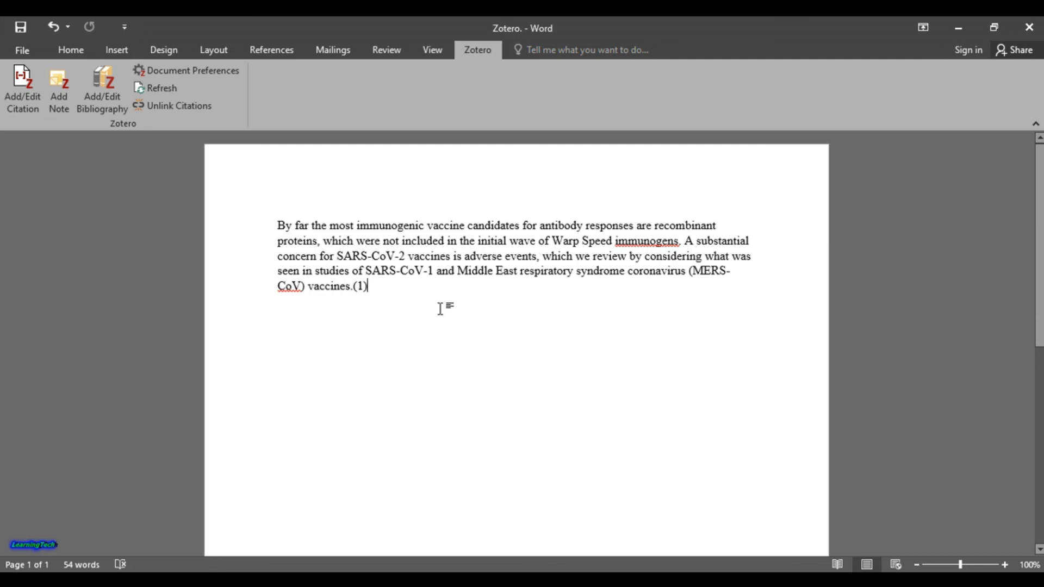
Step: Change the document's citation style to American Psychological Association (APA) 7th edition
{"action": "left_click", "coordinate": [361, 285]}
{"action": "left_click", "coordinate": [179, 71]}
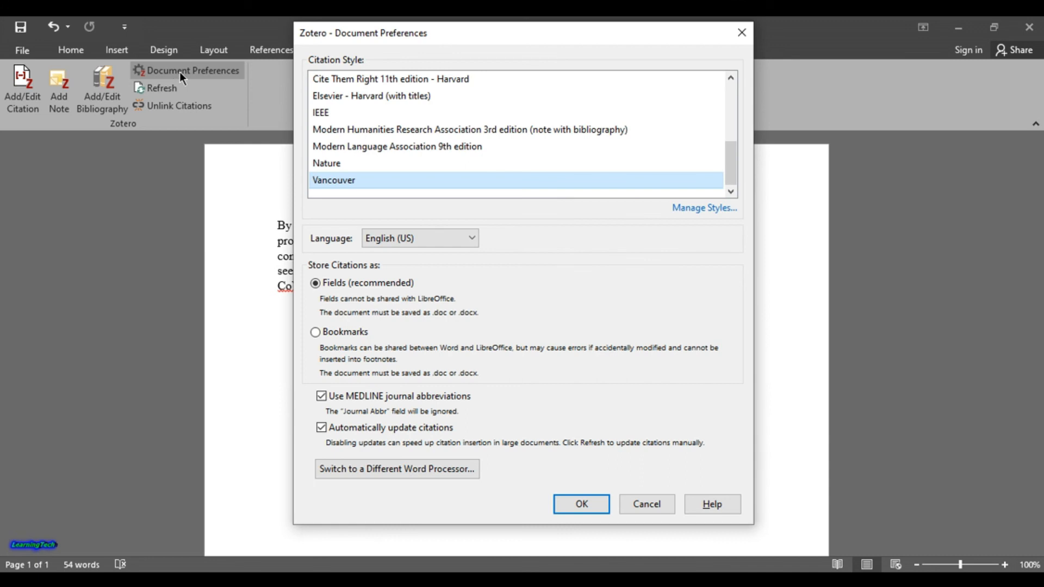
{"action": "scroll", "coordinate": [447, 145], "scroll_direction": "up", "scroll_amount": 3}
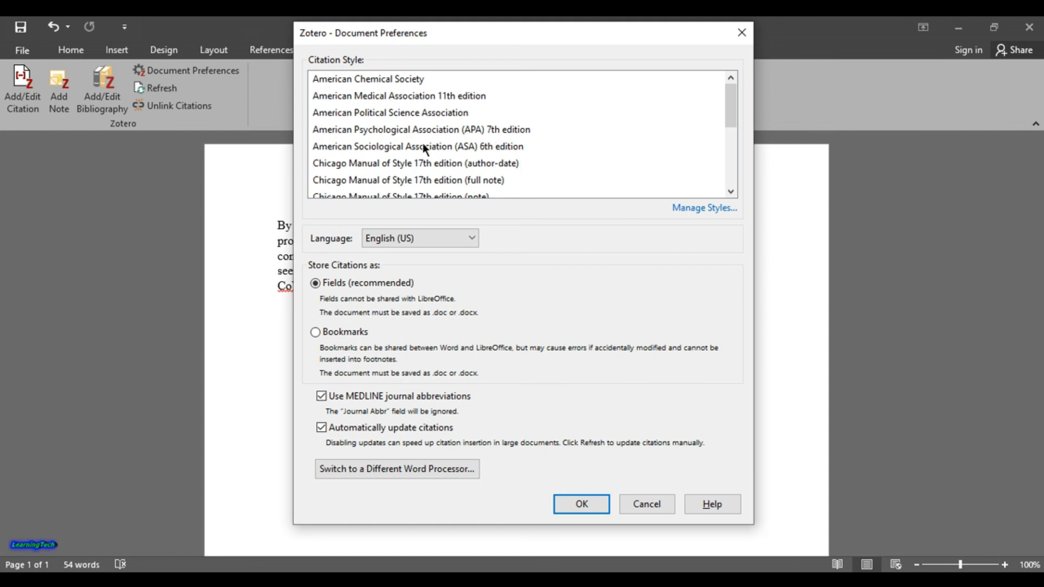
{"action": "left_click", "coordinate": [473, 130]}
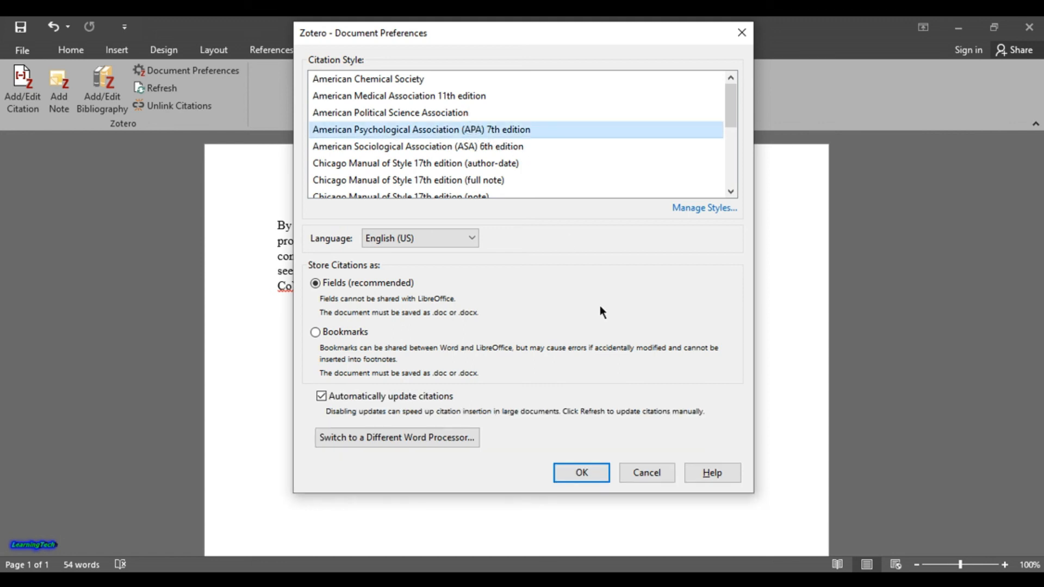
{"action": "left_click", "coordinate": [581, 472]}
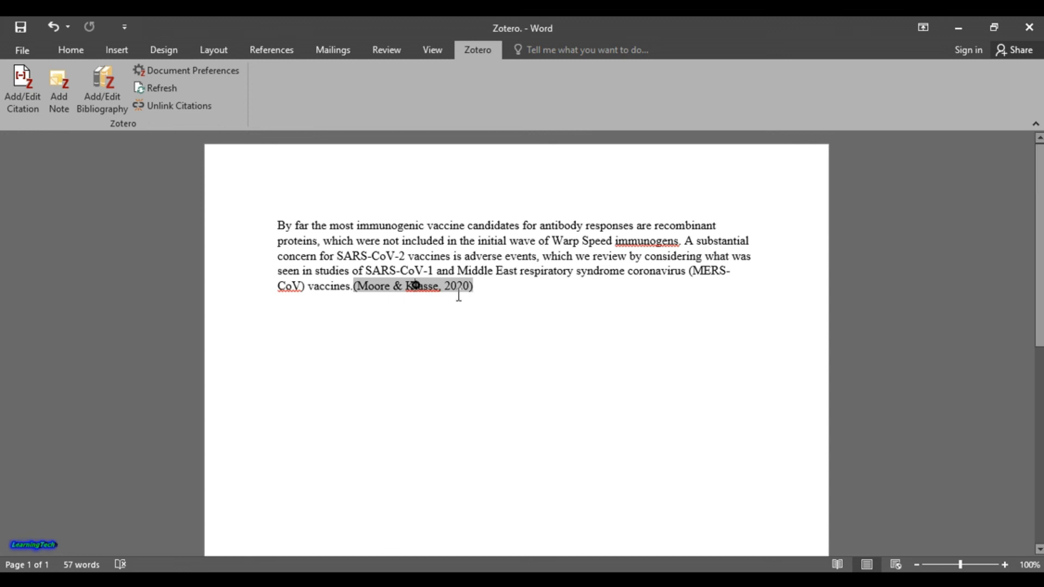
Step: Add "Breast Cancer: Current Perspectives on the Disease Status" as a second source to the existing citation by searching for "breast"
{"action": "left_click", "coordinate": [23, 104]}
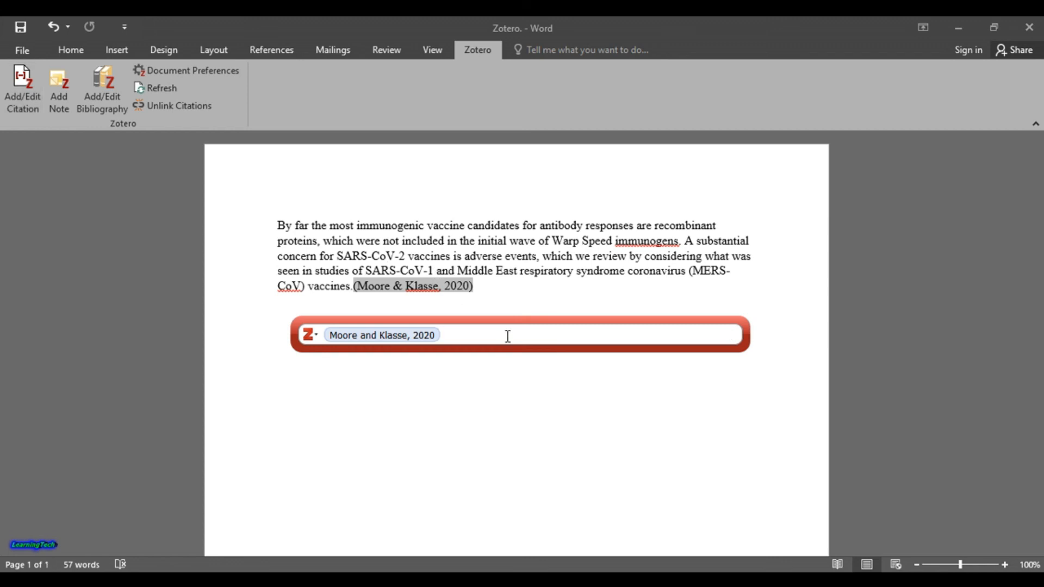
{"action": "type", "text": "breast"}
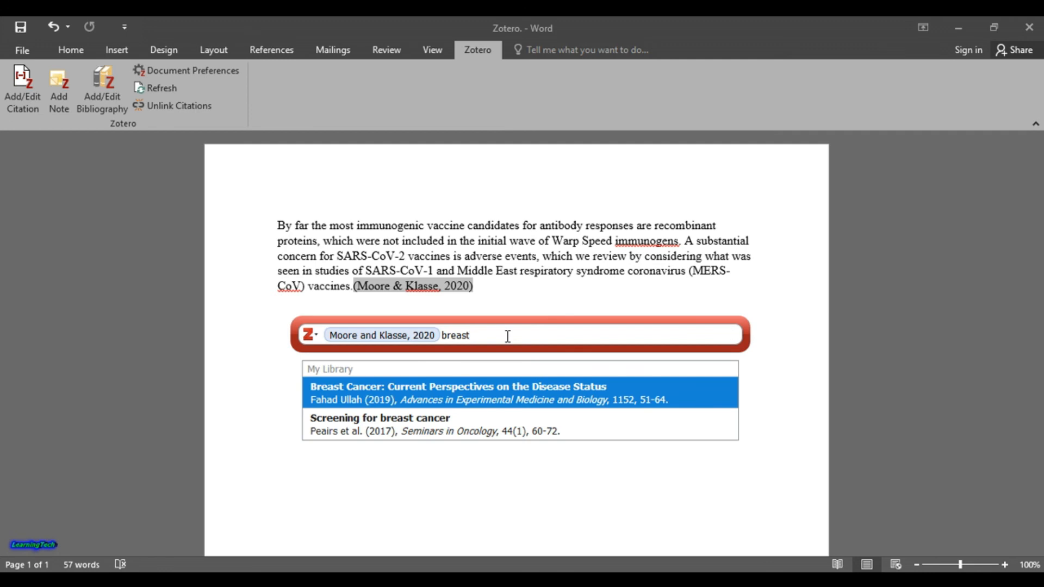
{"action": "left_click", "coordinate": [517, 394]}
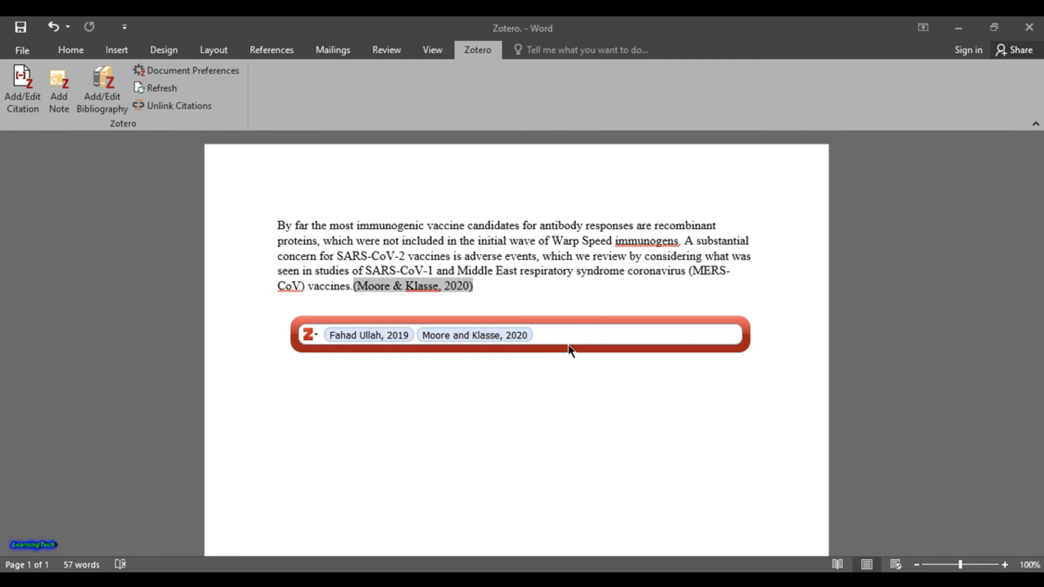
{"action": "key", "text": "Return"}
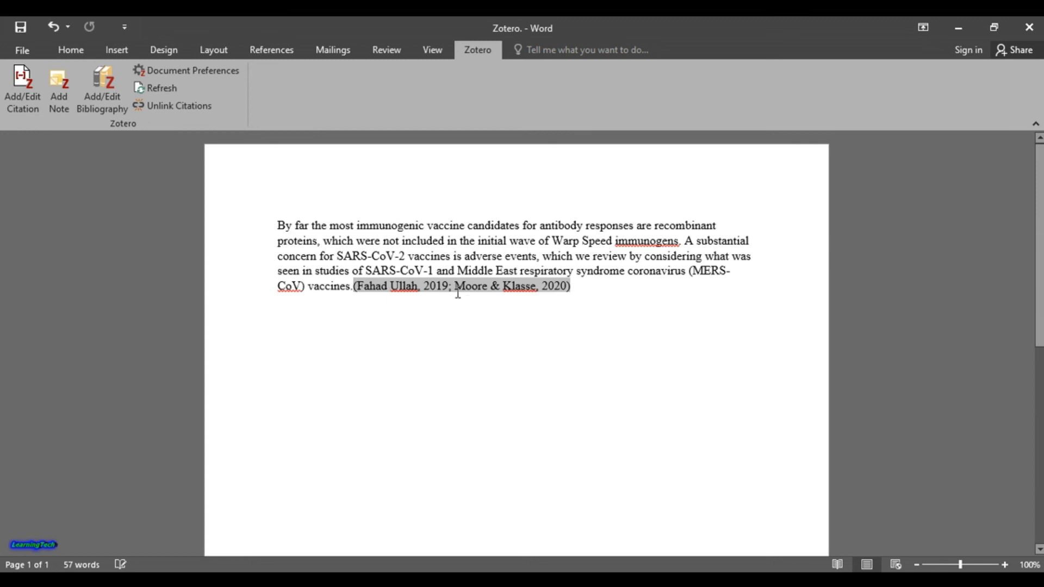
{"action": "scroll", "coordinate": [592, 353], "scroll_direction": "down", "scroll_amount": 3}
{"action": "scroll", "coordinate": [589, 356], "scroll_direction": "up", "scroll_amount": 3}
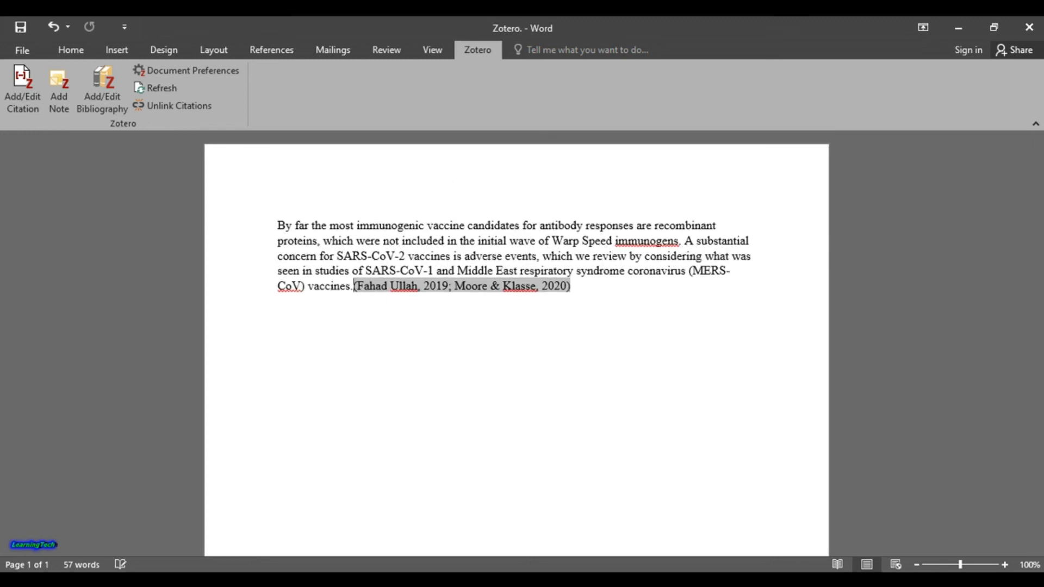
Step: Undo the last citation change and select the whole two-source citation after "vaccines."
{"action": "key", "text": "ctrl+z"}
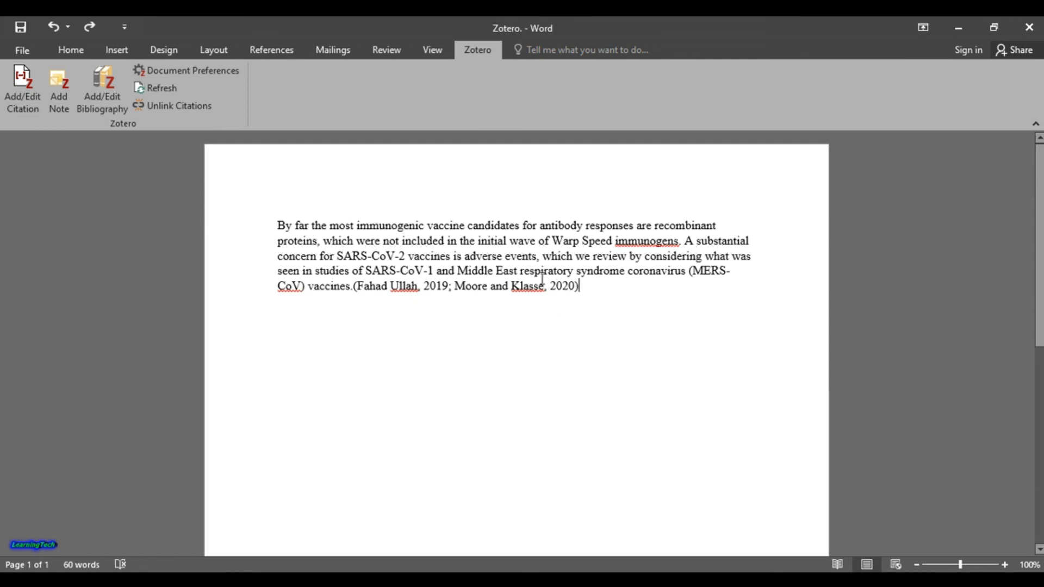
{"action": "left_click", "coordinate": [580, 286]}
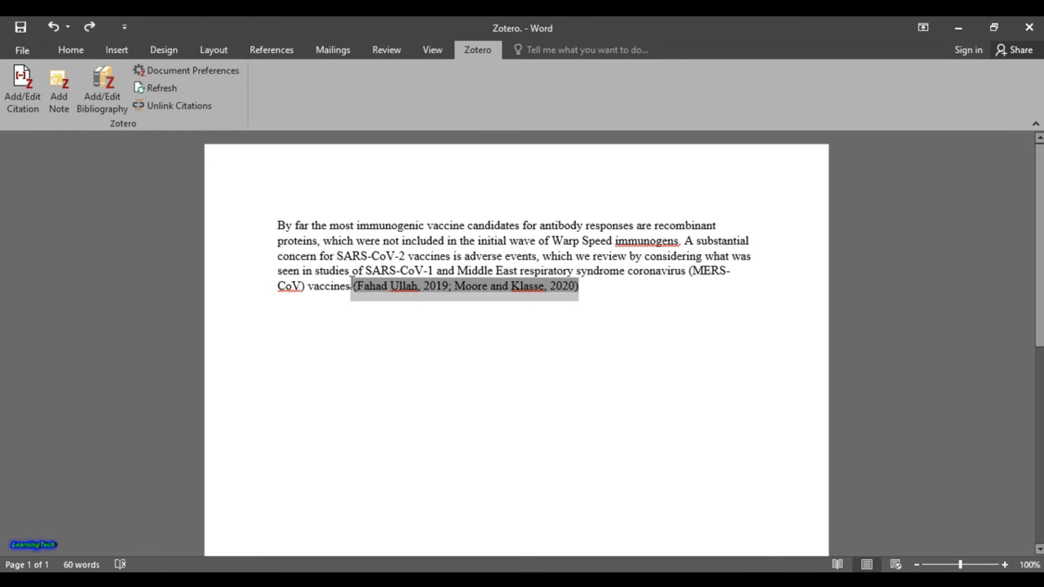
{"action": "left_click_drag", "start_coordinate": [353, 285], "coordinate": [355, 286]}
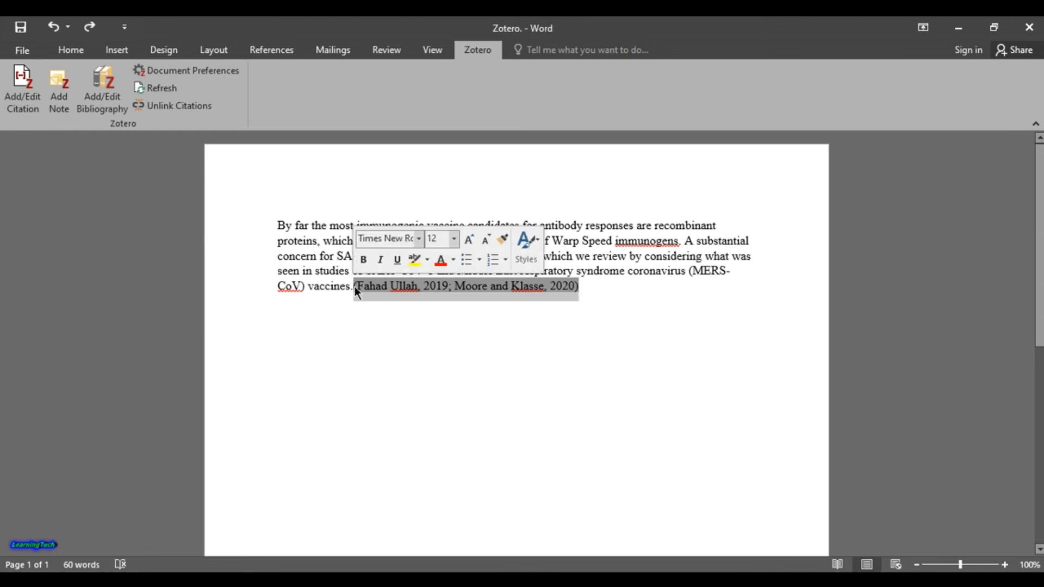
Step: Open the Zotero Style Repository from the document's style management and browse the additional citation styles
{"action": "left_click", "coordinate": [198, 70]}
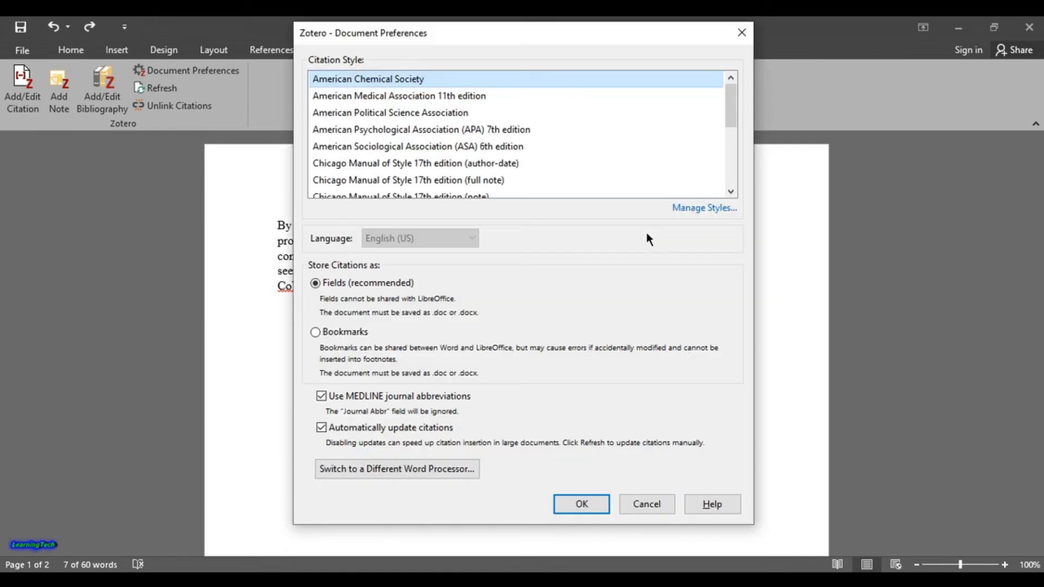
{"action": "mouse_move", "coordinate": [731, 119]}
{"action": "left_mouse_down"}
{"action": "mouse_move", "coordinate": [736, 186]}
{"action": "mouse_move", "coordinate": [727, 101]}
{"action": "left_mouse_up"}
{"action": "left_click", "coordinate": [706, 208]}
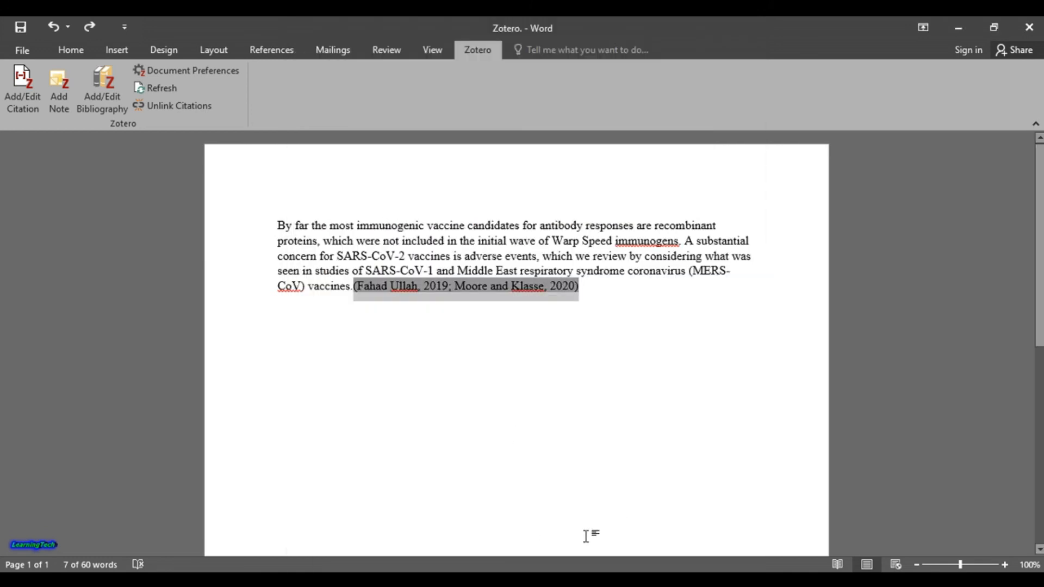
{"action": "left_click", "coordinate": [946, 30]}
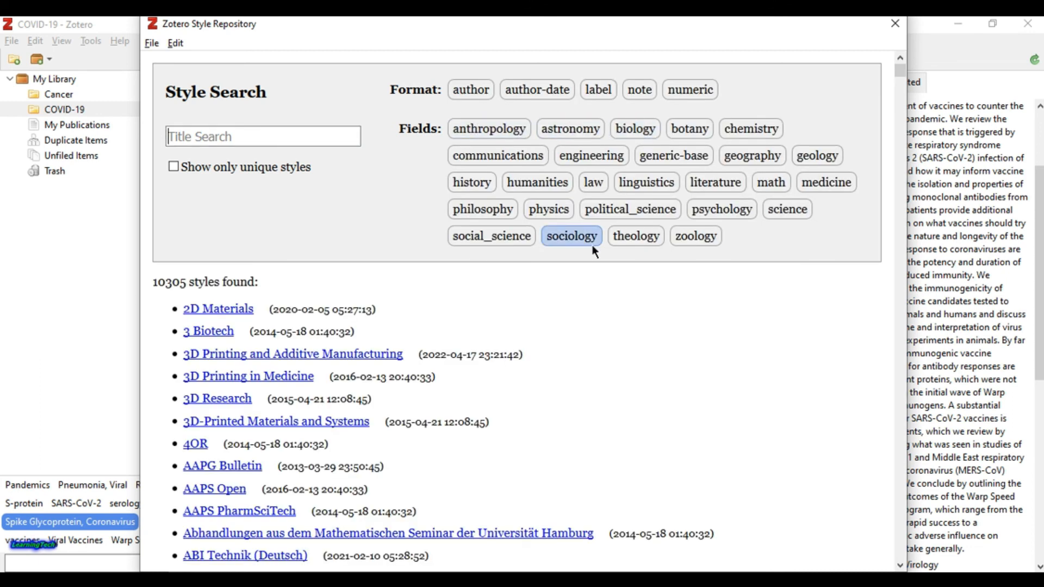
{"action": "scroll", "coordinate": [283, 308], "scroll_direction": "down", "scroll_amount": 5}
{"action": "scroll", "coordinate": [298, 300], "scroll_direction": "down", "scroll_amount": 20}
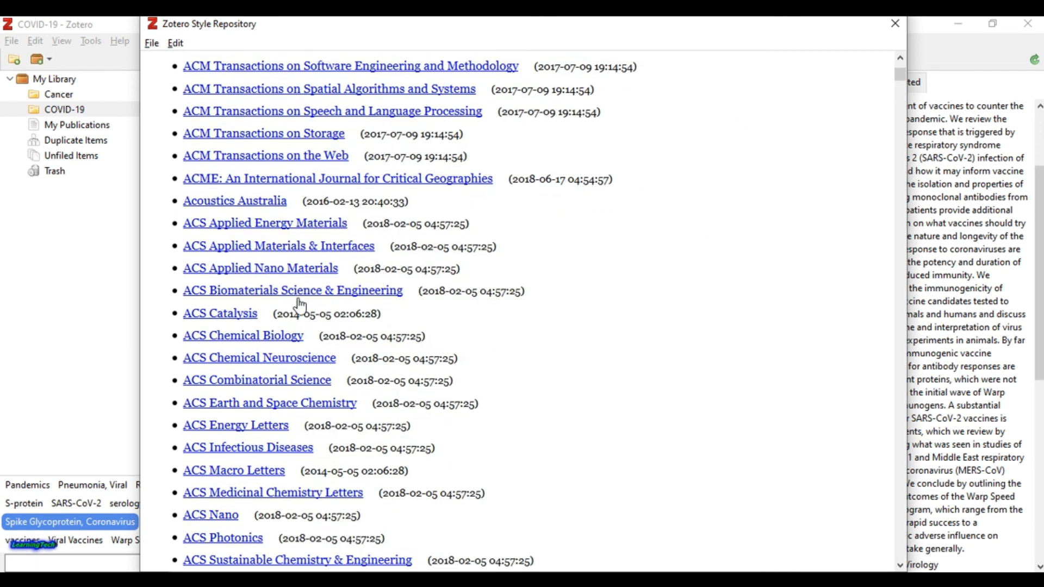
{"action": "scroll", "coordinate": [299, 305], "scroll_direction": "up", "scroll_amount": 20}
{"action": "scroll", "coordinate": [300, 307], "scroll_direction": "up", "scroll_amount": 20}
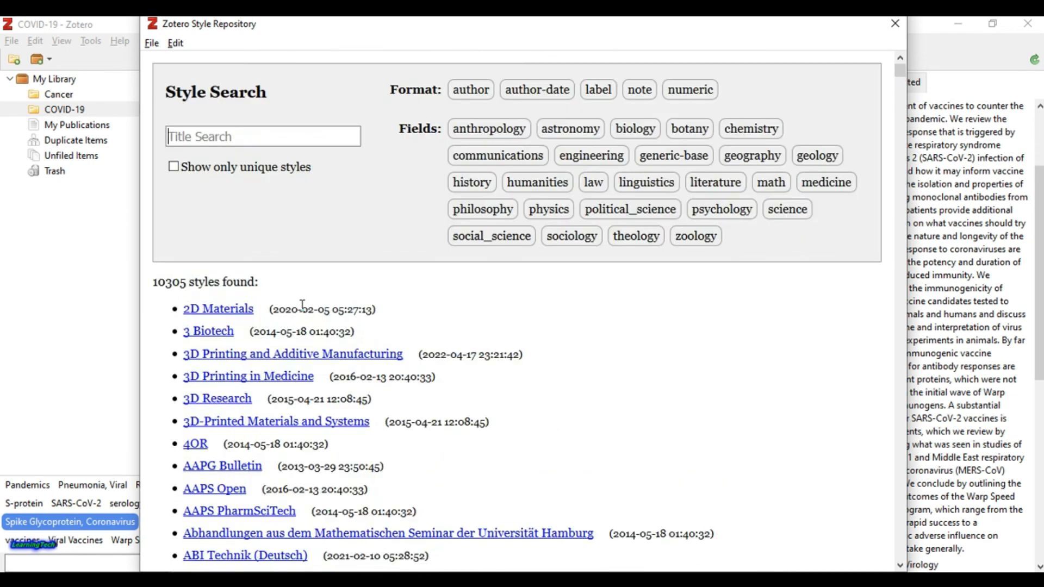
Step: Close the style repository and Zotero preferences, and return to the end of the cited paragraph in the Word document "Zotero."
{"action": "left_click", "coordinate": [895, 24]}
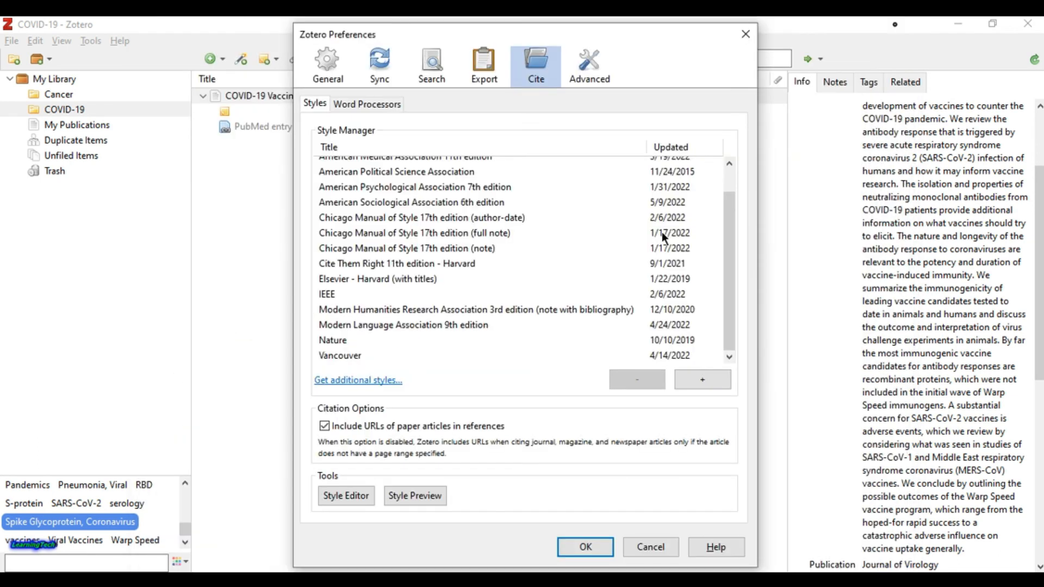
{"action": "left_click", "coordinate": [752, 43]}
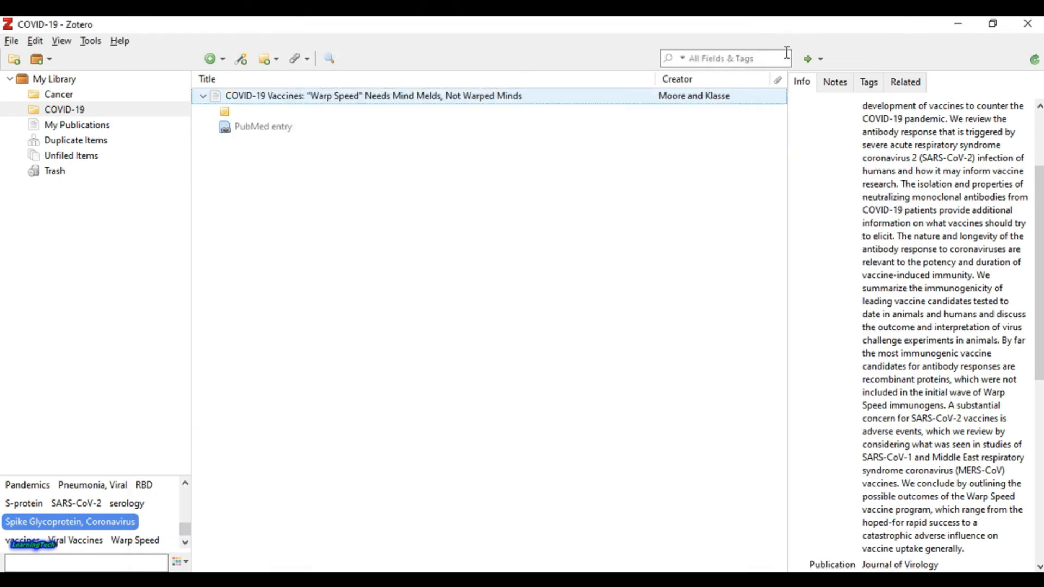
{"action": "left_click", "coordinate": [957, 24]}
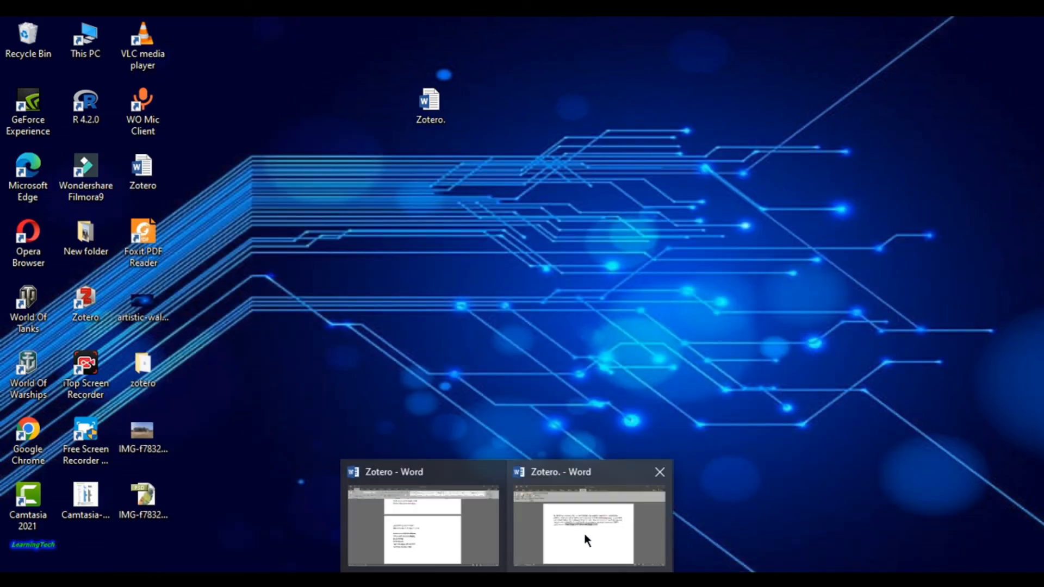
{"action": "left_click", "coordinate": [584, 533]}
{"action": "left_click", "coordinate": [558, 324]}
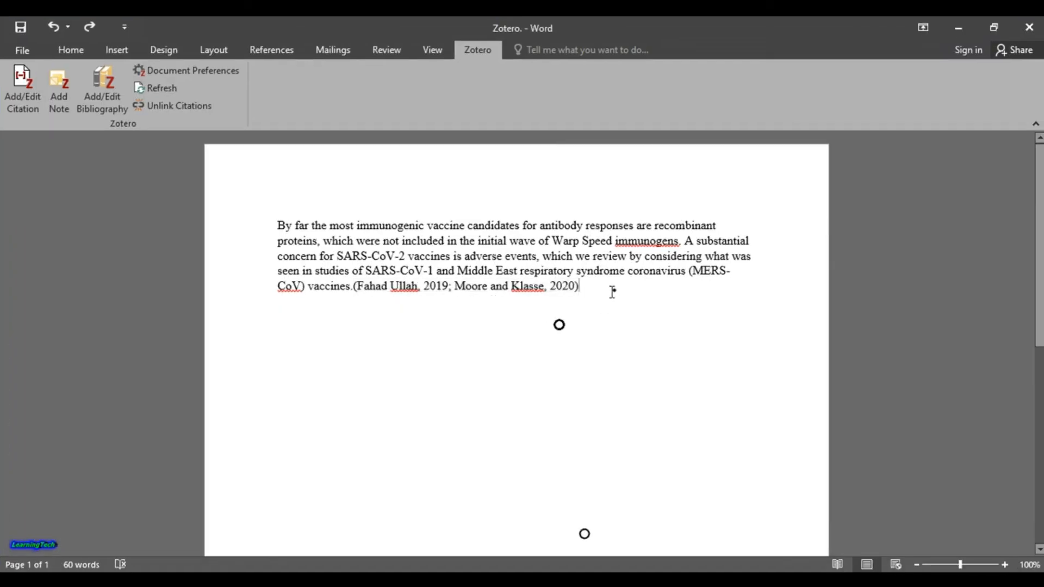
Step: Add the heading "References:" below the cited paragraph, leaving a blank line between them
{"action": "key", "text": "Return"}
{"action": "key", "text": "Return"}
{"action": "type", "text": "REferenx"}
{"action": "key", "text": "BackSpace"}
{"action": "type", "text": "ces"}
{"action": "key", "text": "BackSpace"}
{"action": "key", "text": "BackSpace"}
{"action": "key", "text": "BackSpace"}
{"action": "key", "text": "BackSpace"}
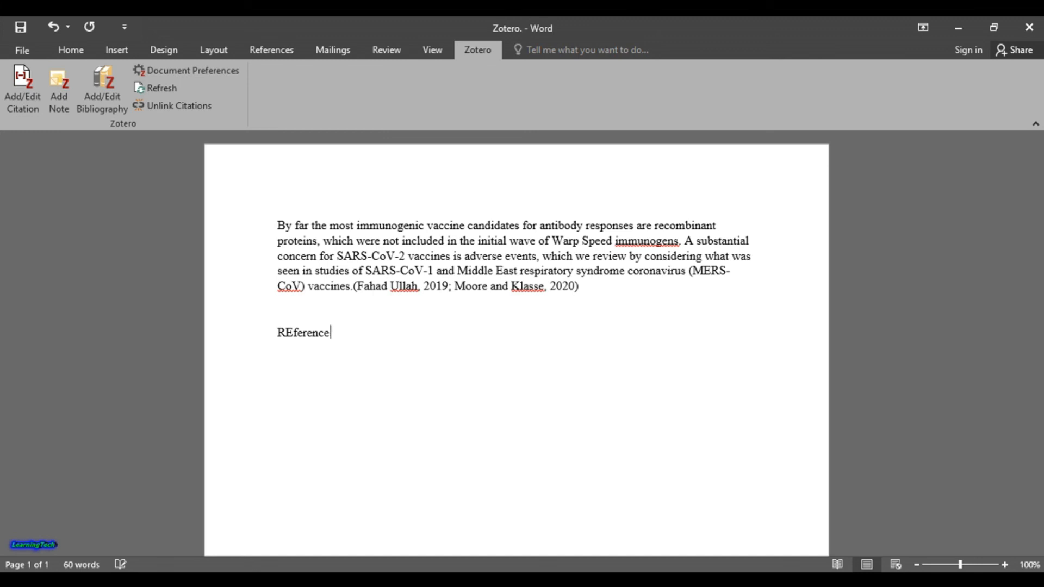
{"action": "key", "text": "BackSpace"}
{"action": "key", "text": "BackSpace"}
{"action": "key", "text": "BackSpace"}
{"action": "key", "text": "BackSpace"}
{"action": "key", "text": "BackSpace"}
{"action": "type", "text": "eferences:"}
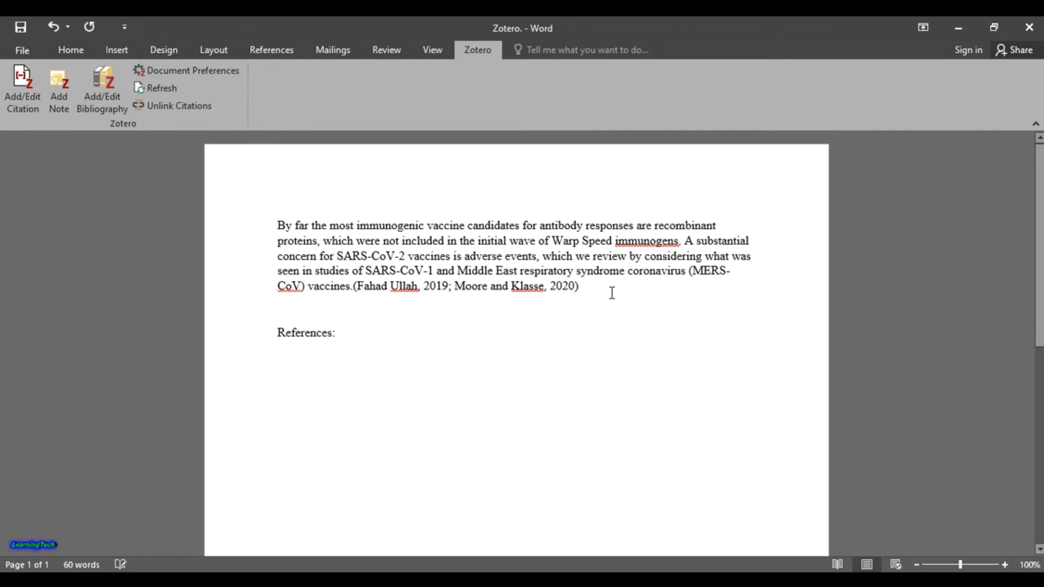
Step: Insert the Zotero bibliography under the "References:" heading and review its entries
{"action": "left_click", "coordinate": [111, 104]}
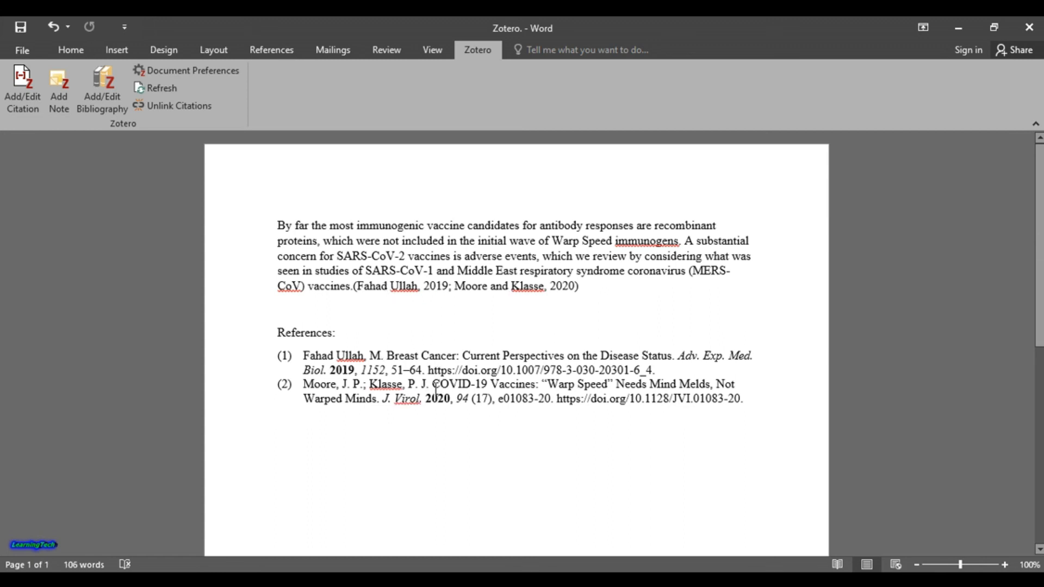
{"action": "scroll", "coordinate": [430, 389], "scroll_direction": "down", "scroll_amount": 3}
{"action": "scroll", "coordinate": [394, 375], "scroll_direction": "up", "scroll_amount": 3}
{"action": "scroll", "coordinate": [548, 322], "scroll_direction": "down", "scroll_amount": 3}
{"action": "scroll", "coordinate": [549, 323], "scroll_direction": "up", "scroll_amount": 3}
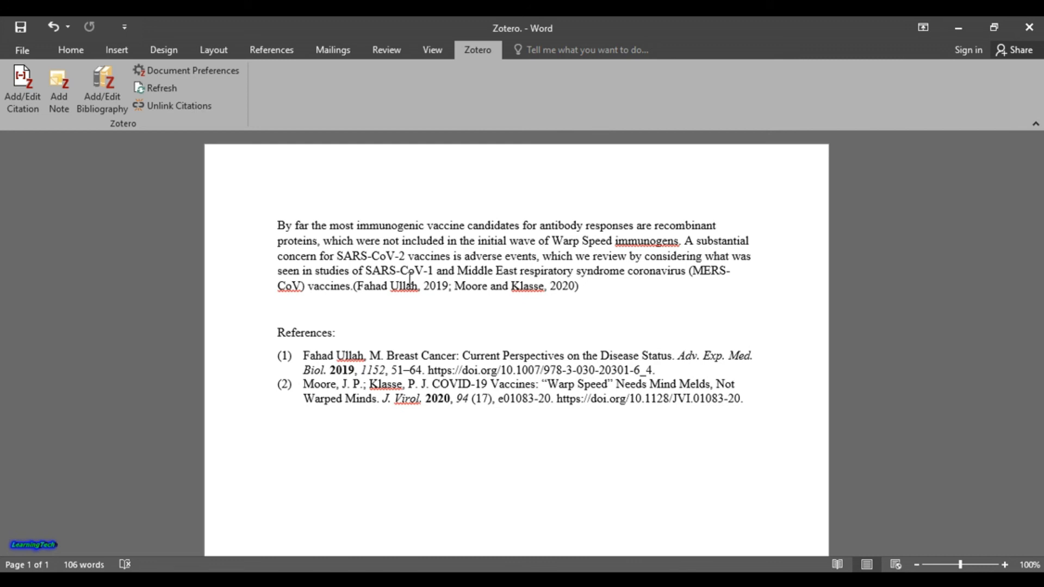